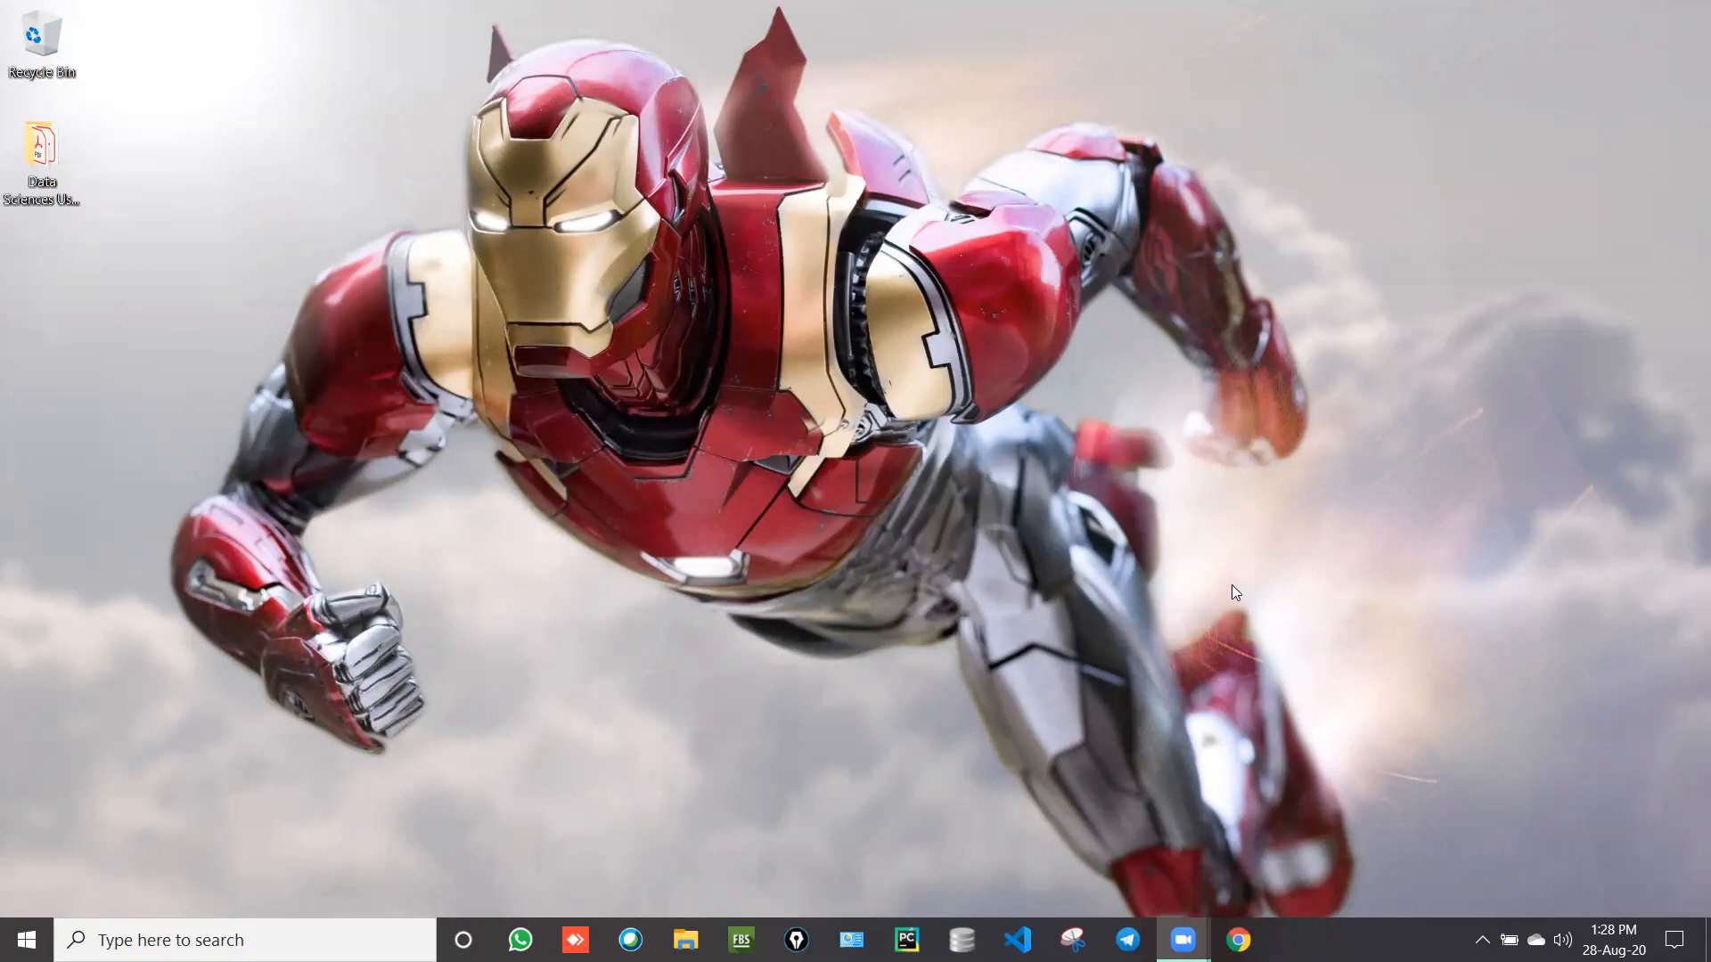
Step: Open Chrome's Classroomscreen bookmark, launch the Classroomscreen app, and close the home page tab
left_click(1229, 935)
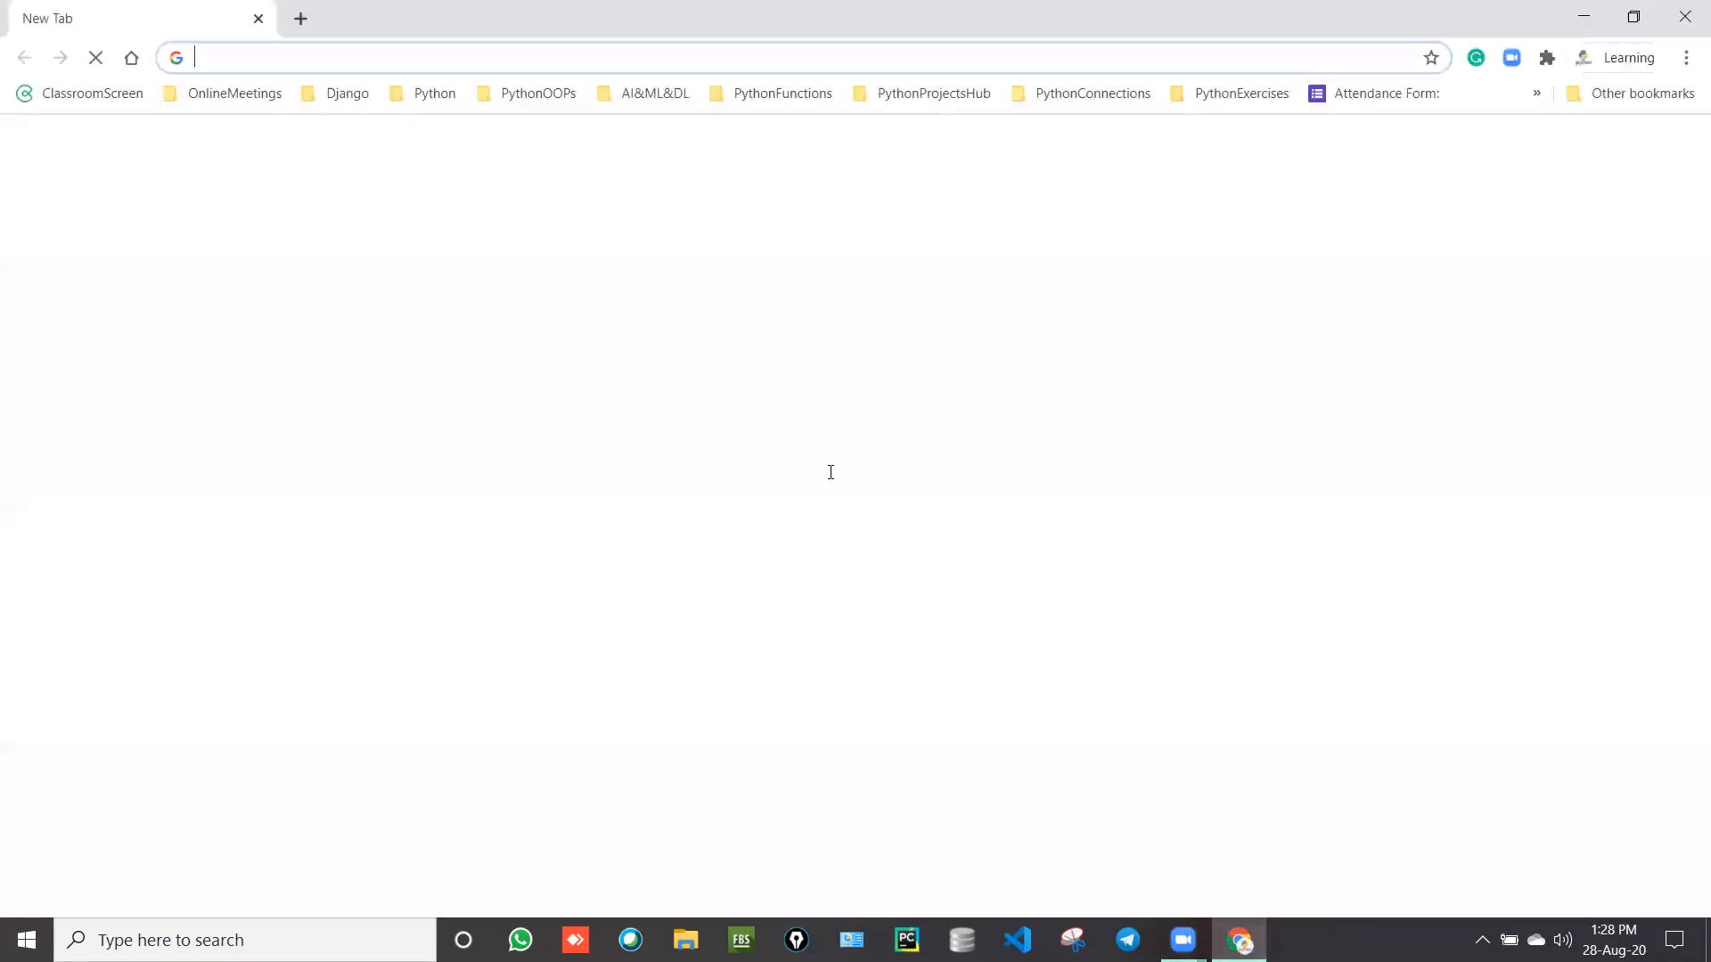
left_click(92, 93)
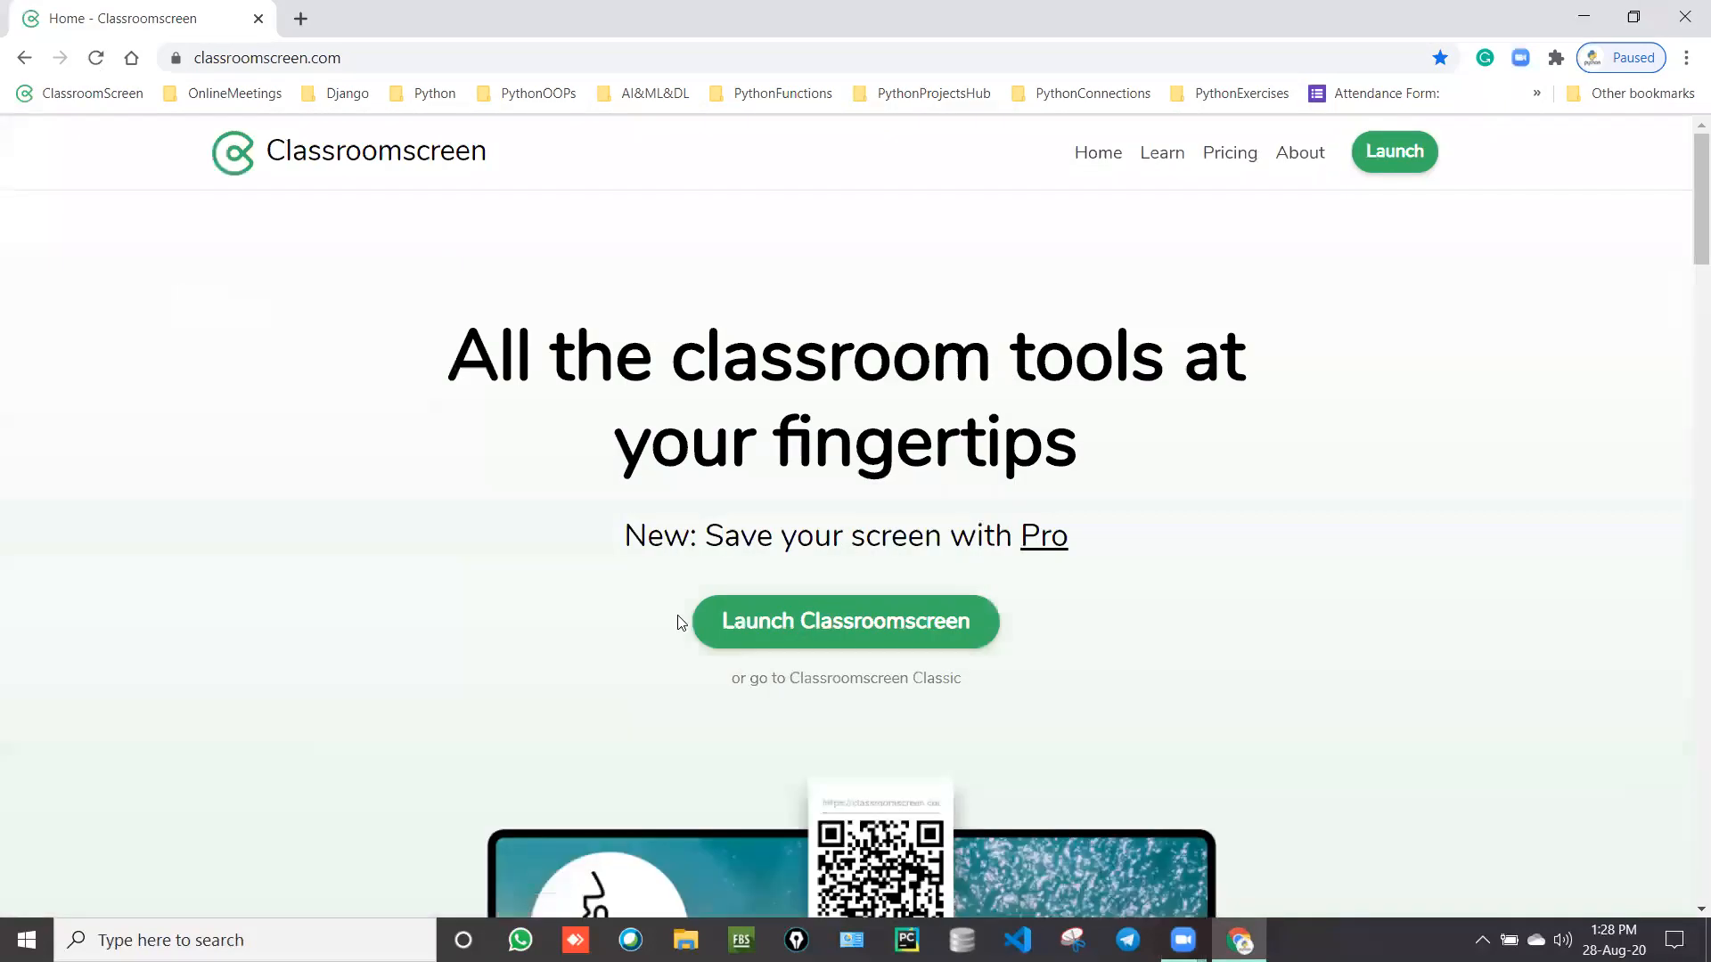
left_click(782, 609)
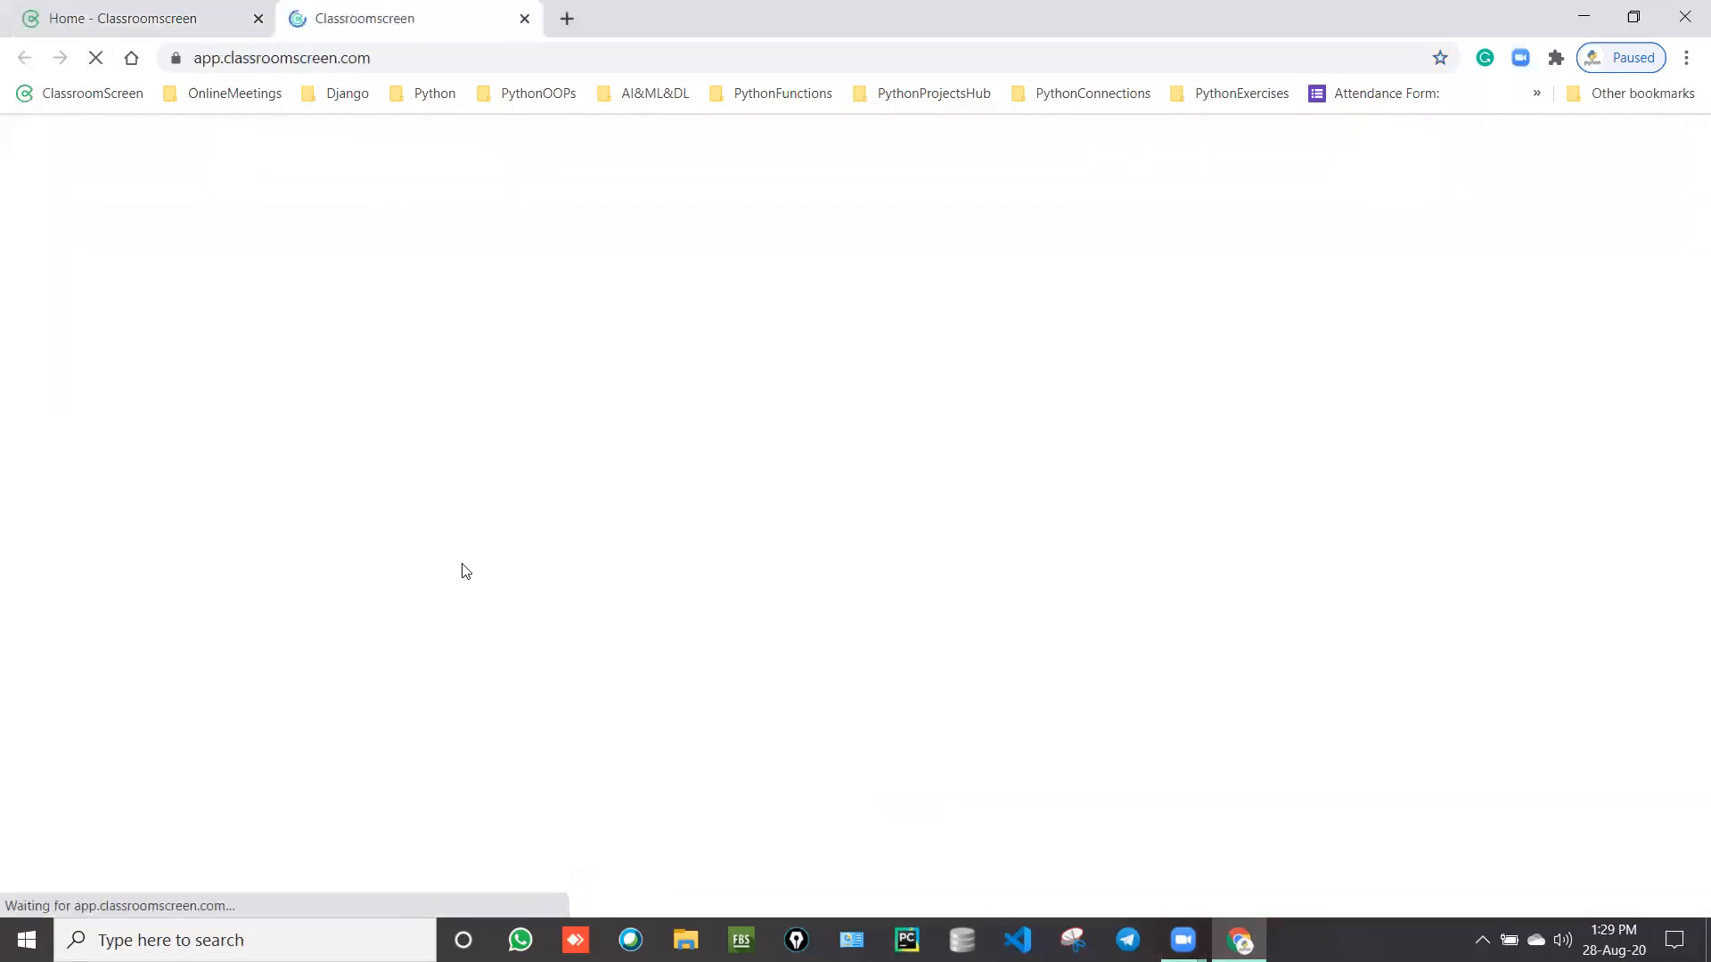
left_click(259, 18)
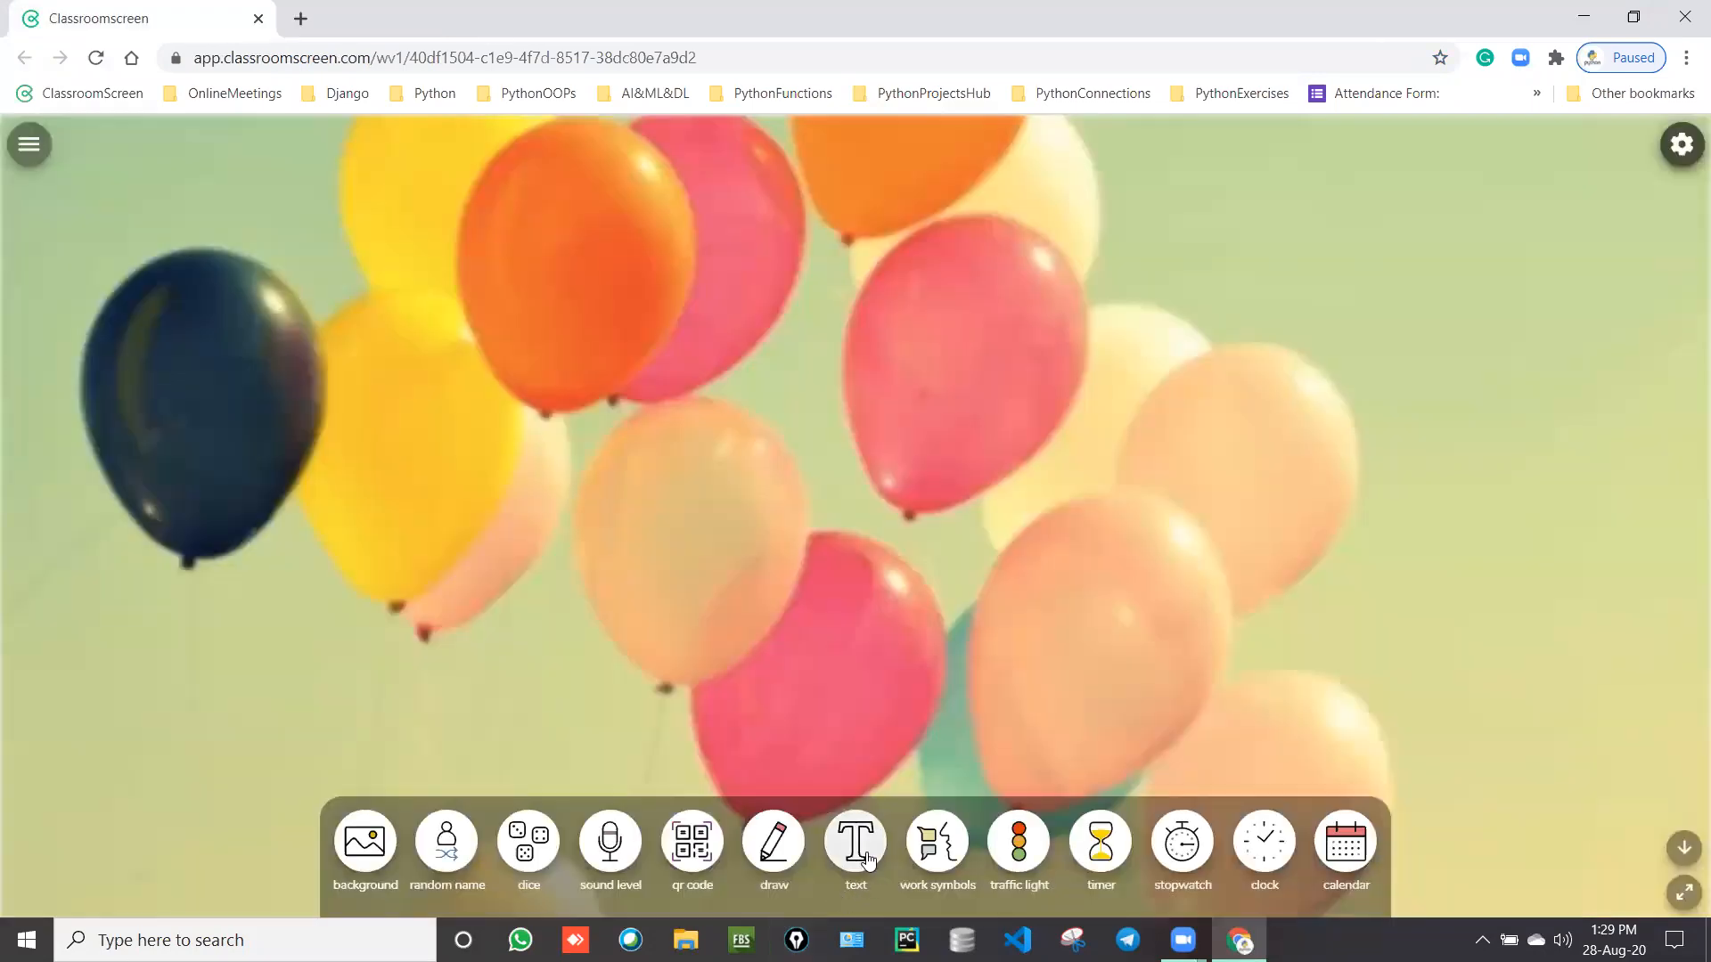
Step: Add a text box to the board, nudge it left and down, and enlarge it to fill most of the board
left_click(857, 847)
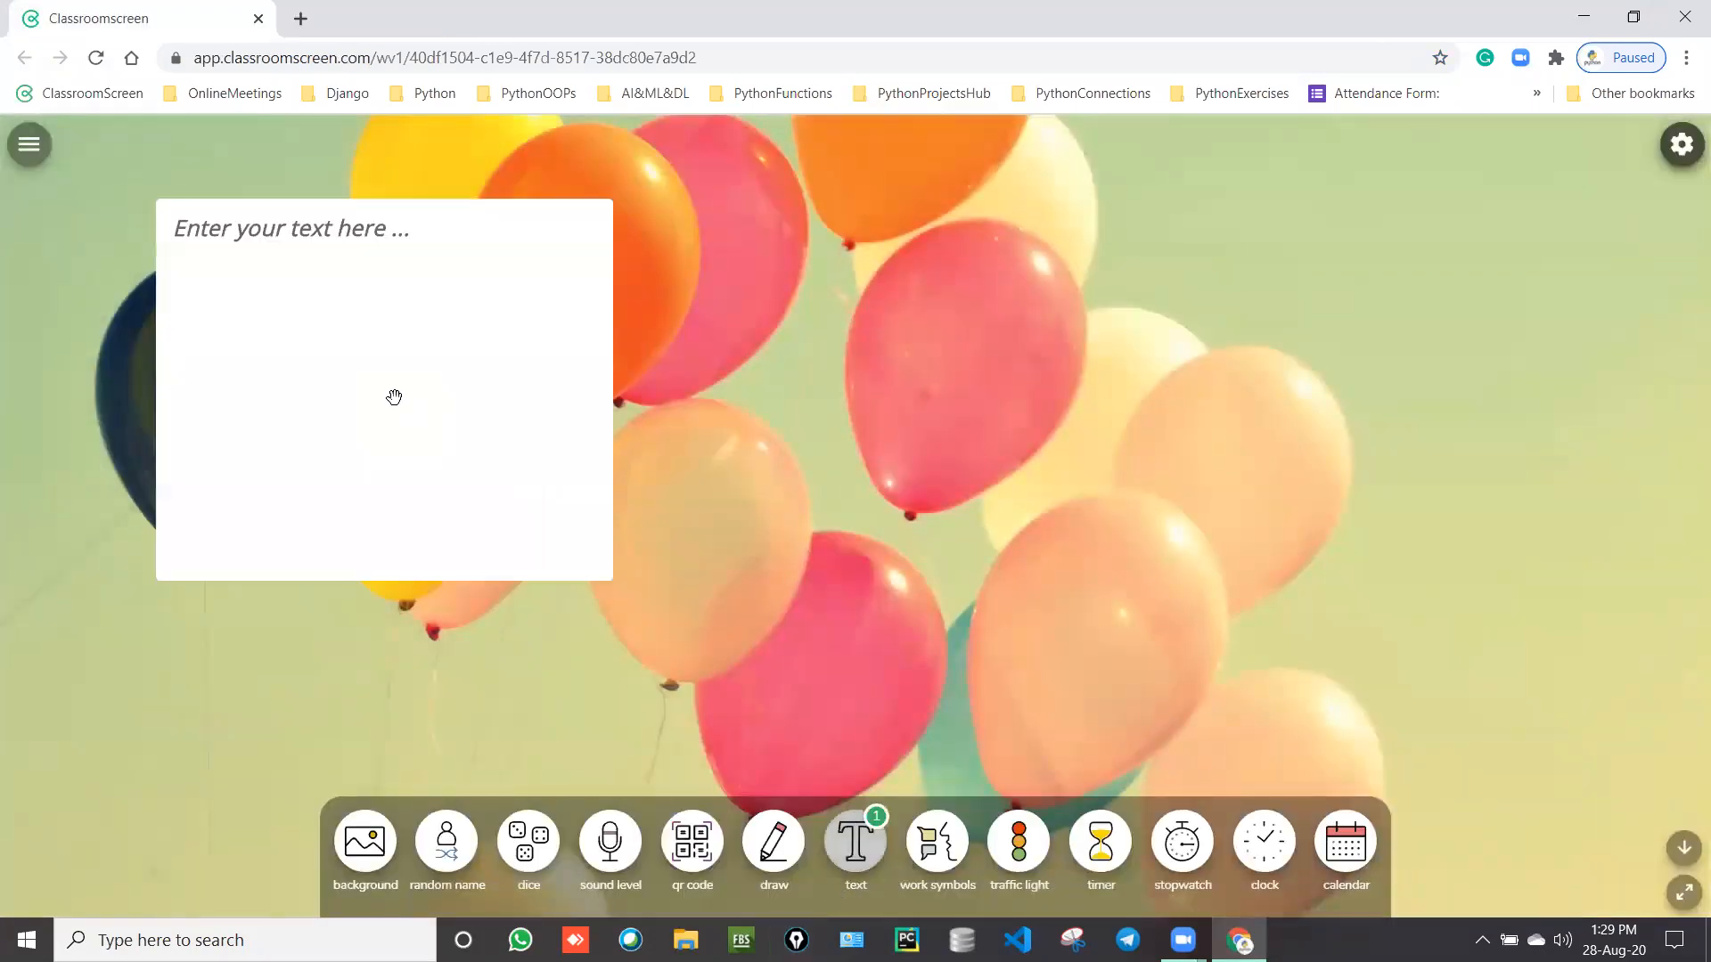
left_click(394, 397)
left_click_drag(380, 578, 300, 590)
left_click_drag(530, 600, 1333, 772)
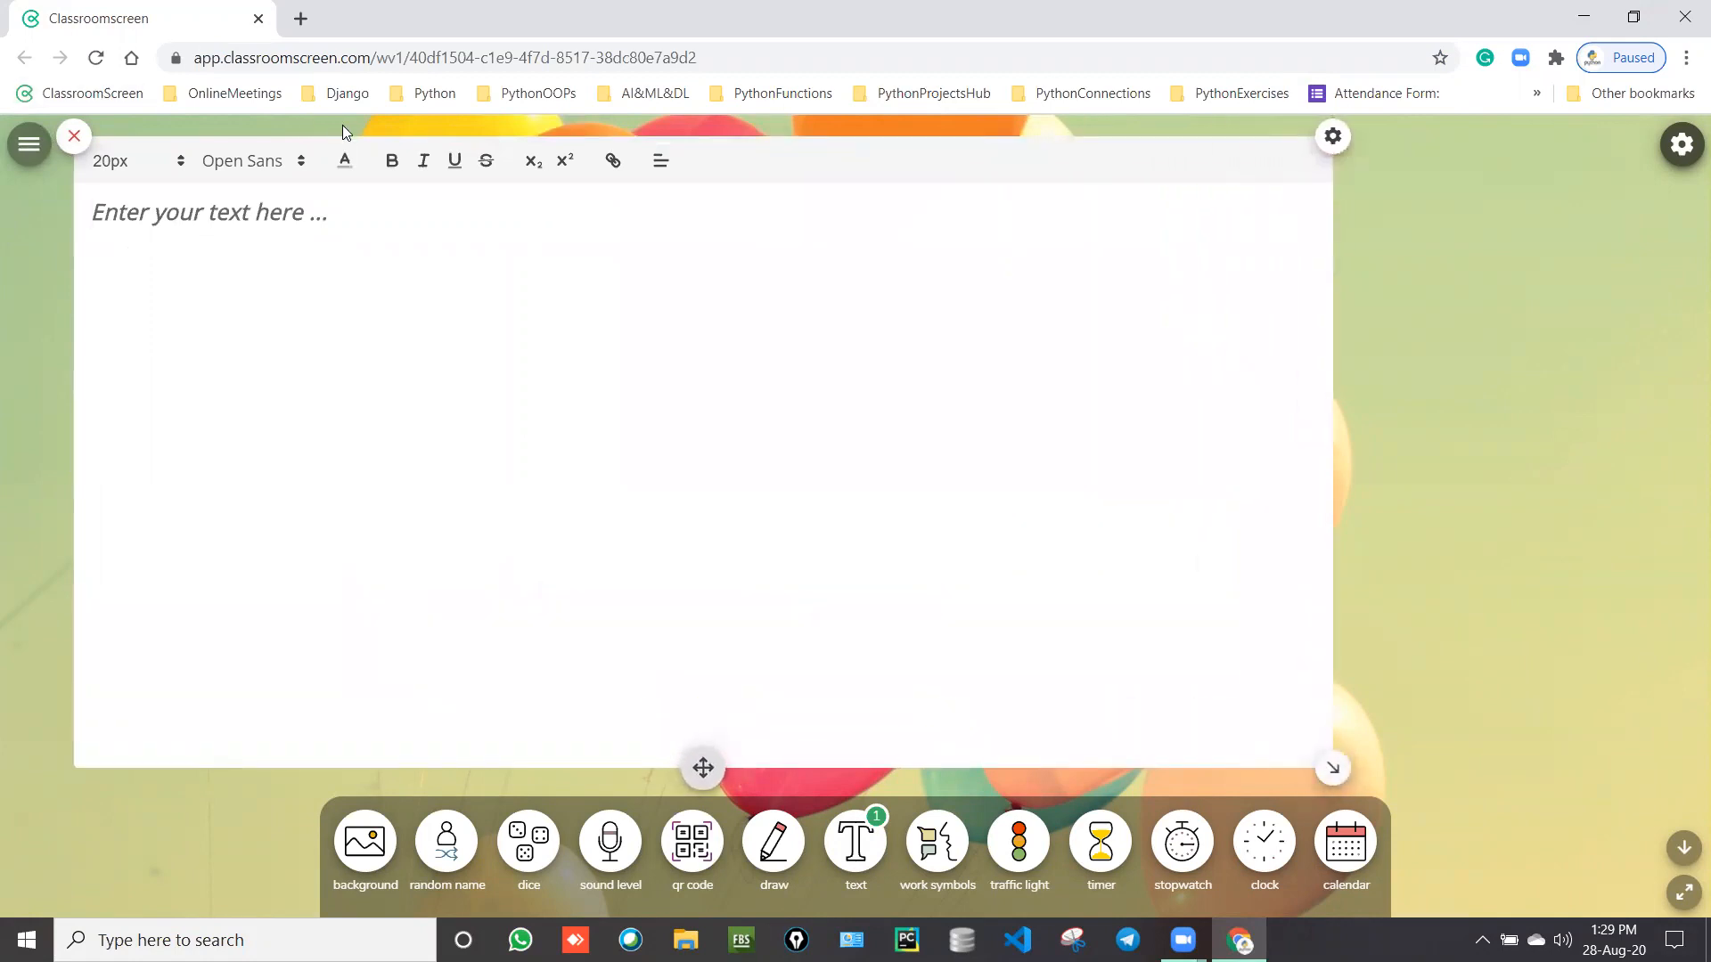
Step: Format the text box as black, bold Roboto at 48px
left_click(344, 167)
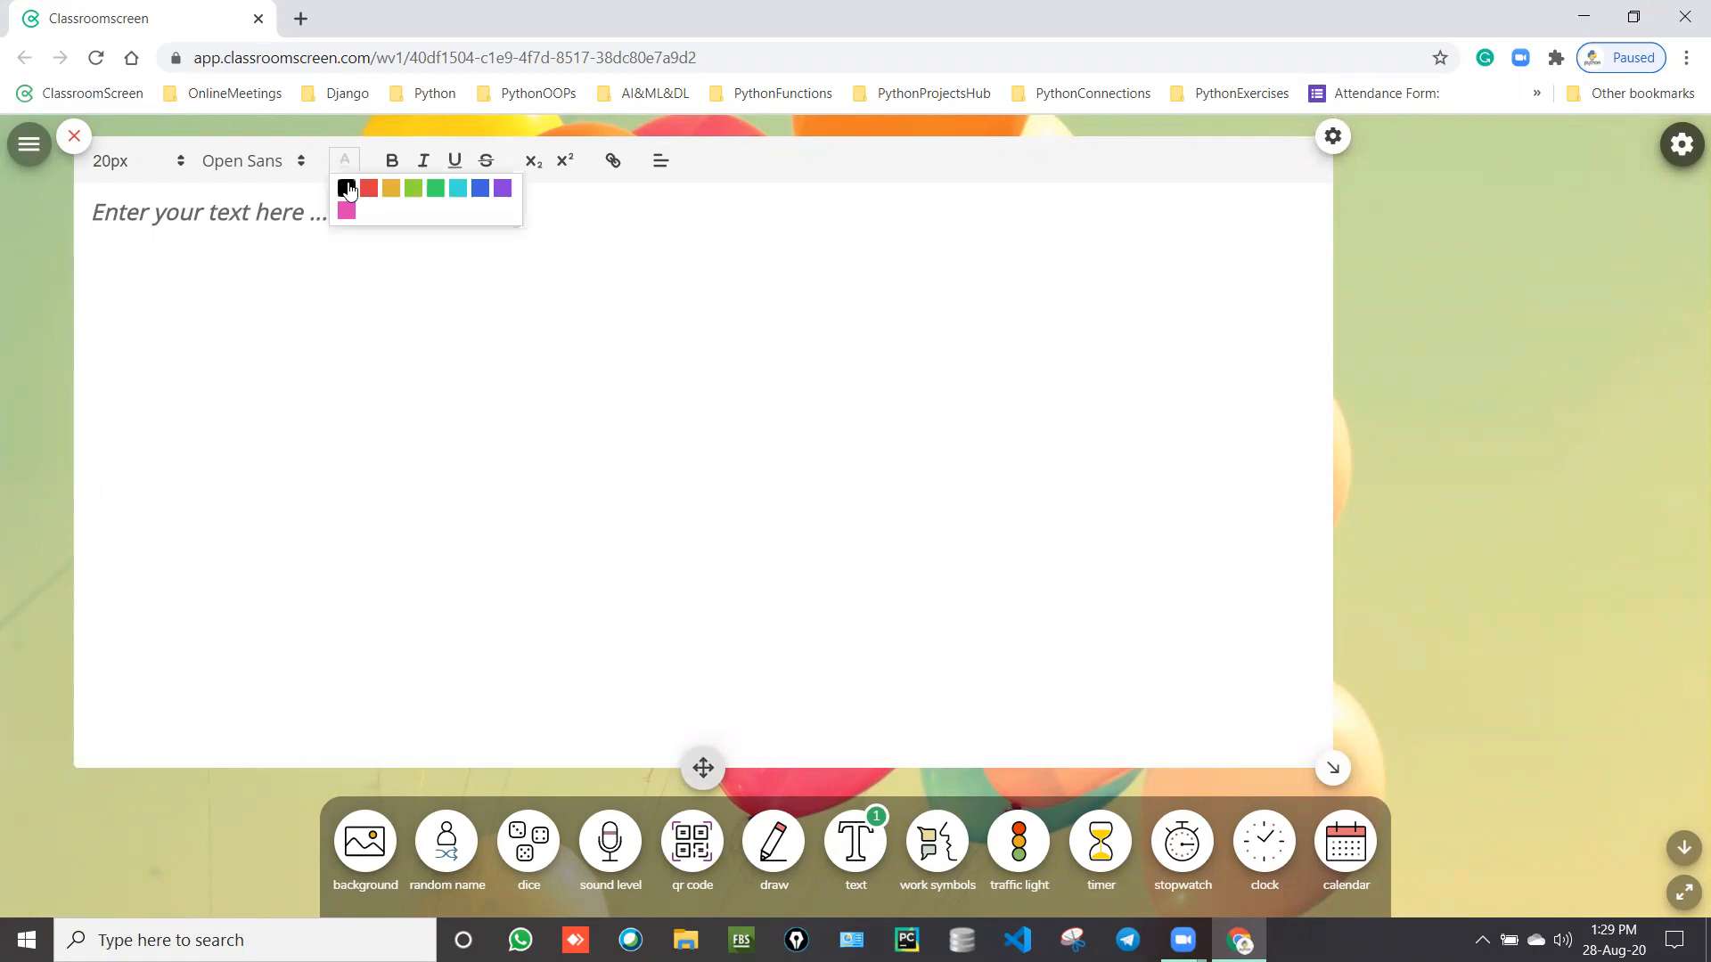
left_click(346, 188)
left_click(383, 172)
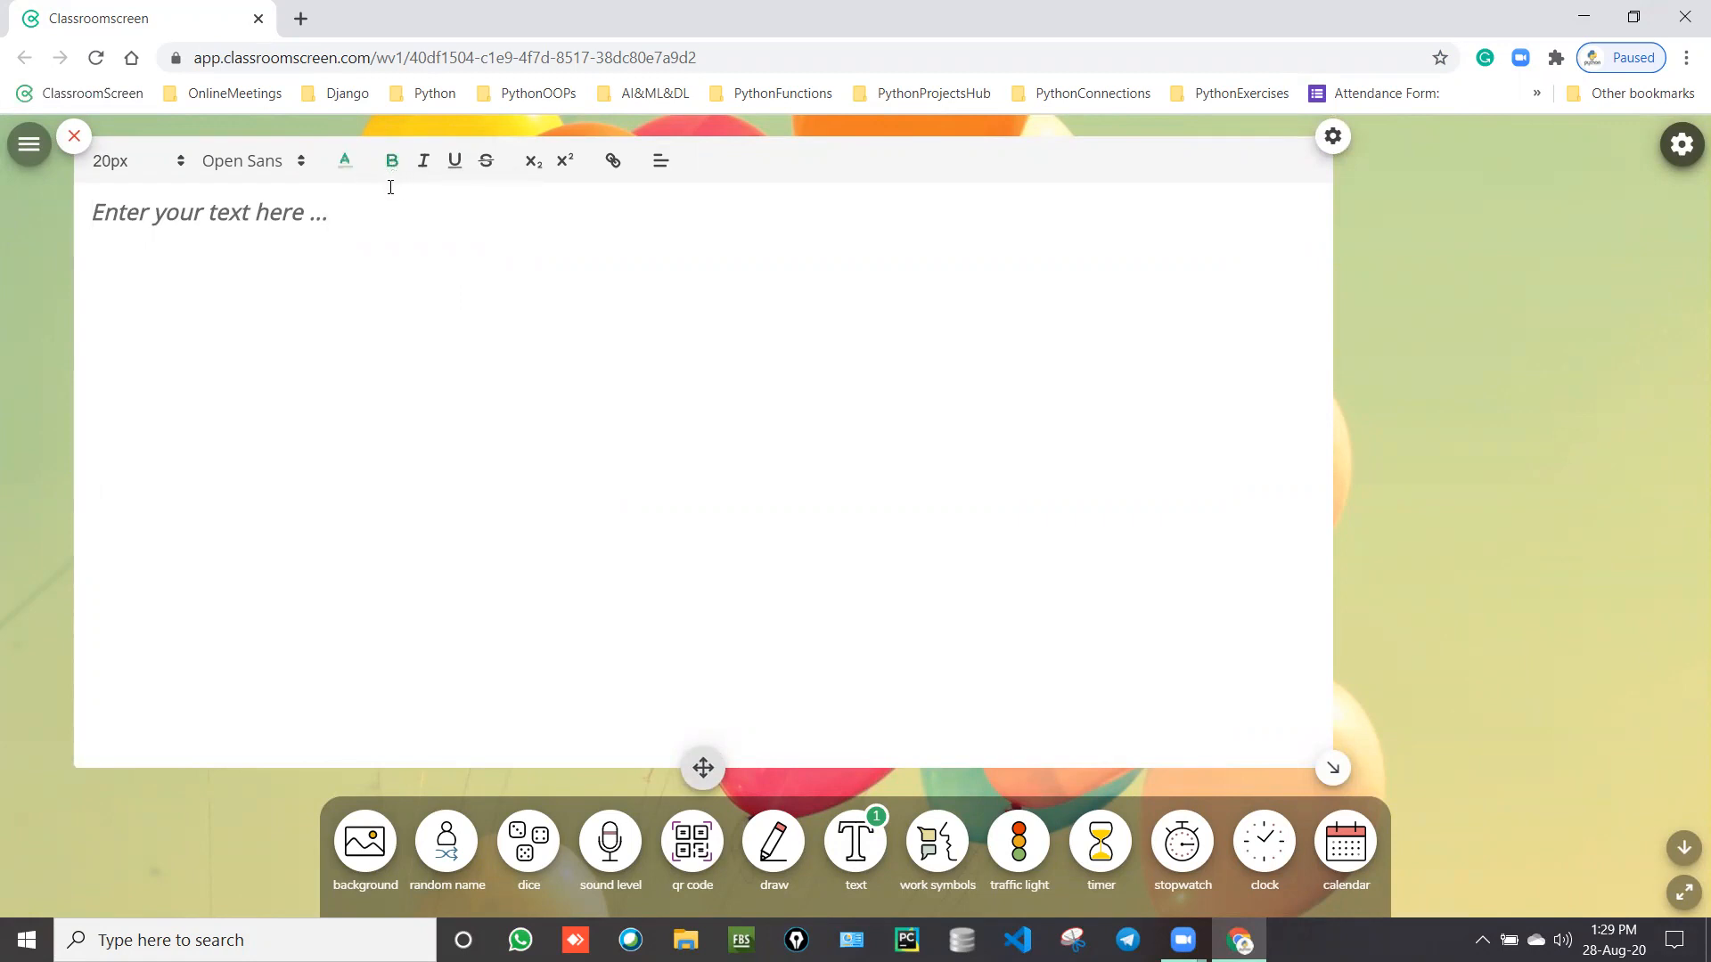
left_click(295, 171)
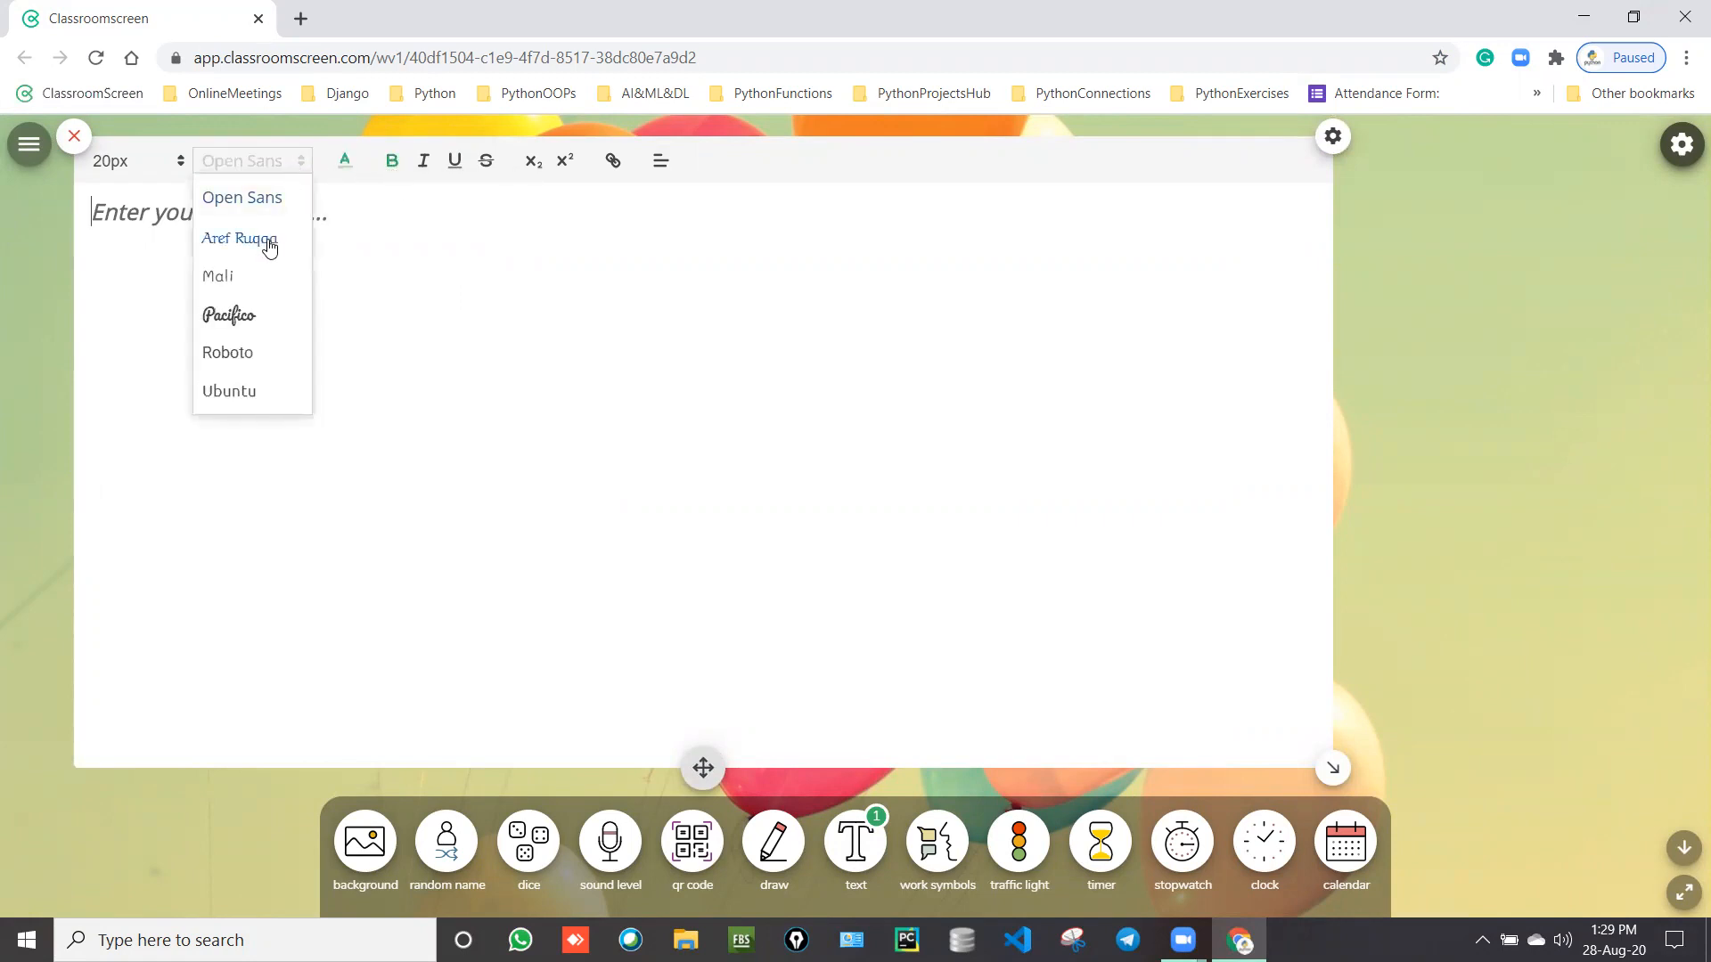
left_click(236, 357)
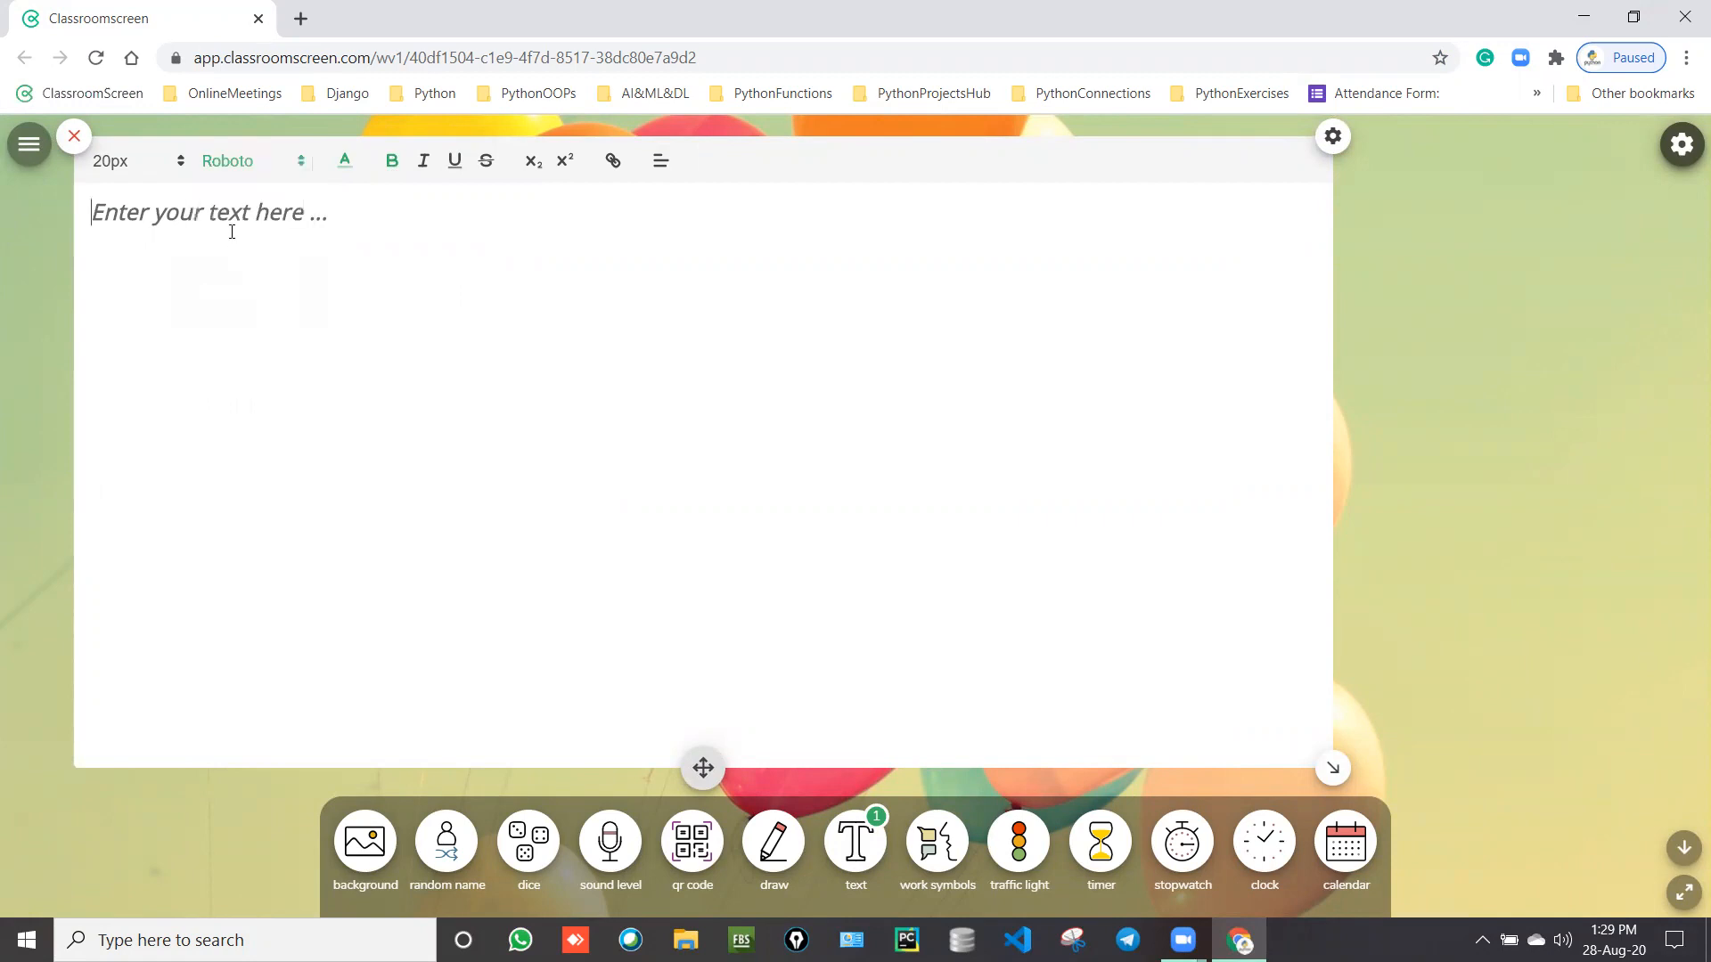
left_click(179, 171)
left_click(143, 312)
Step: Type 'HI EVERYBODY.......' and, on a new line, 'TODAY I AM GOING TO SHOW U HOW TO INSTALL "MYSQL SERVER WORKBENCH COMMUNITY"'
type("HI ")
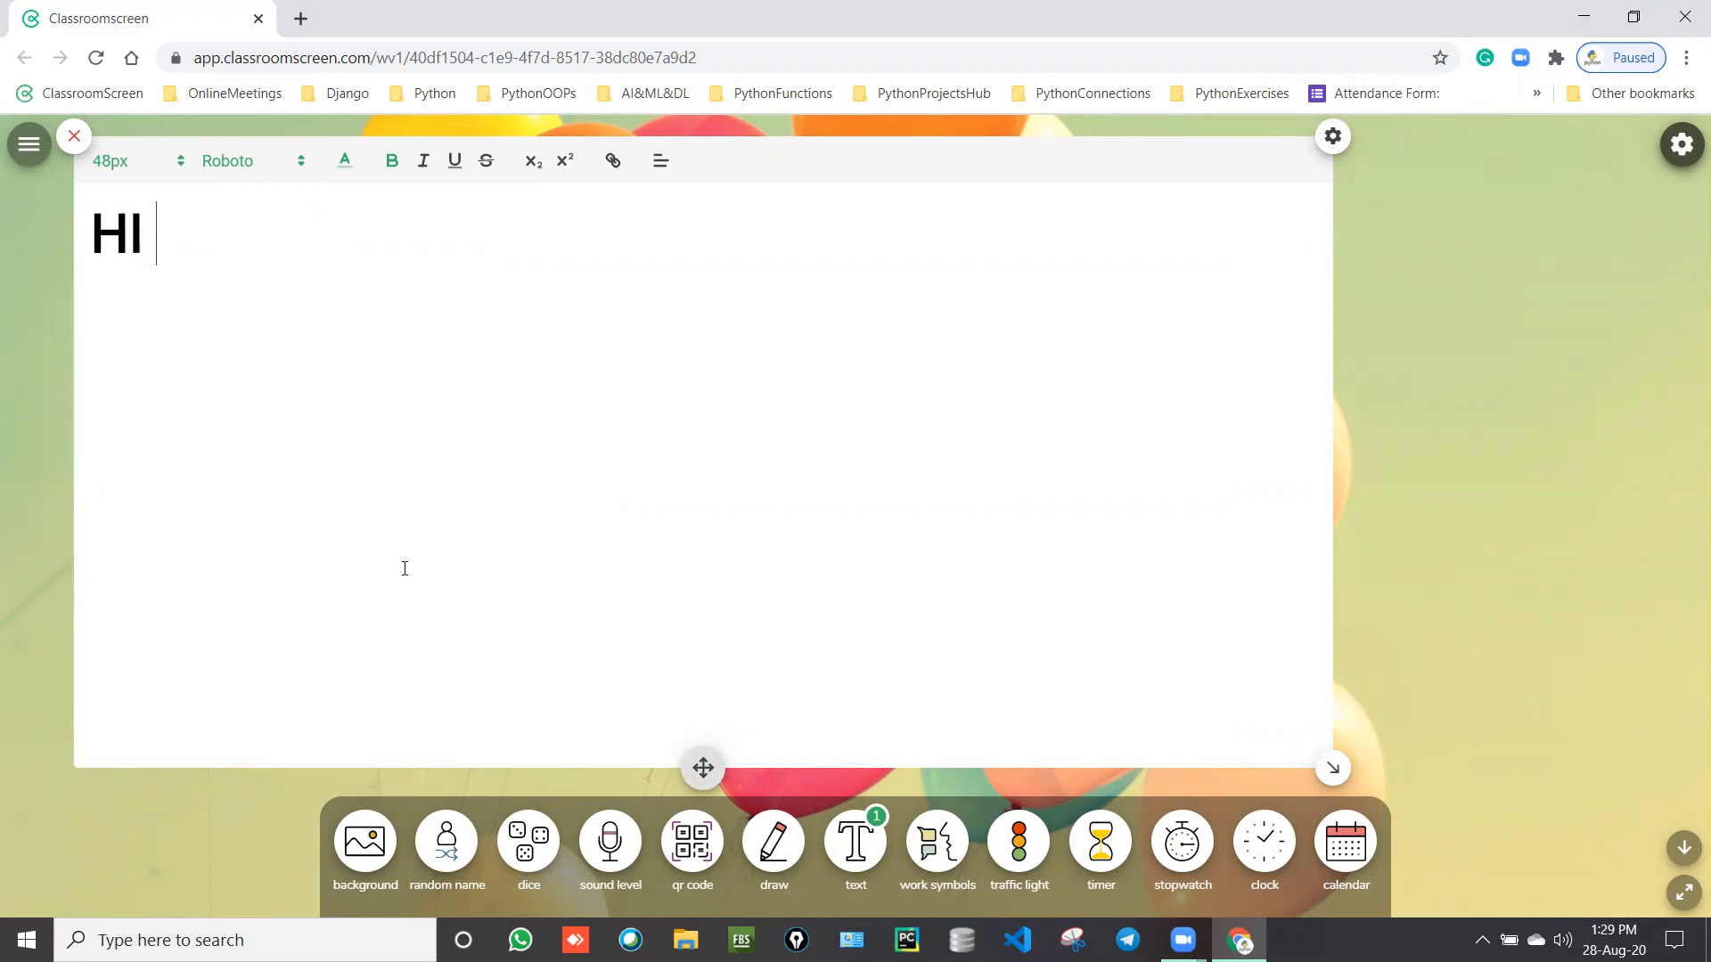
type("EVERYBO")
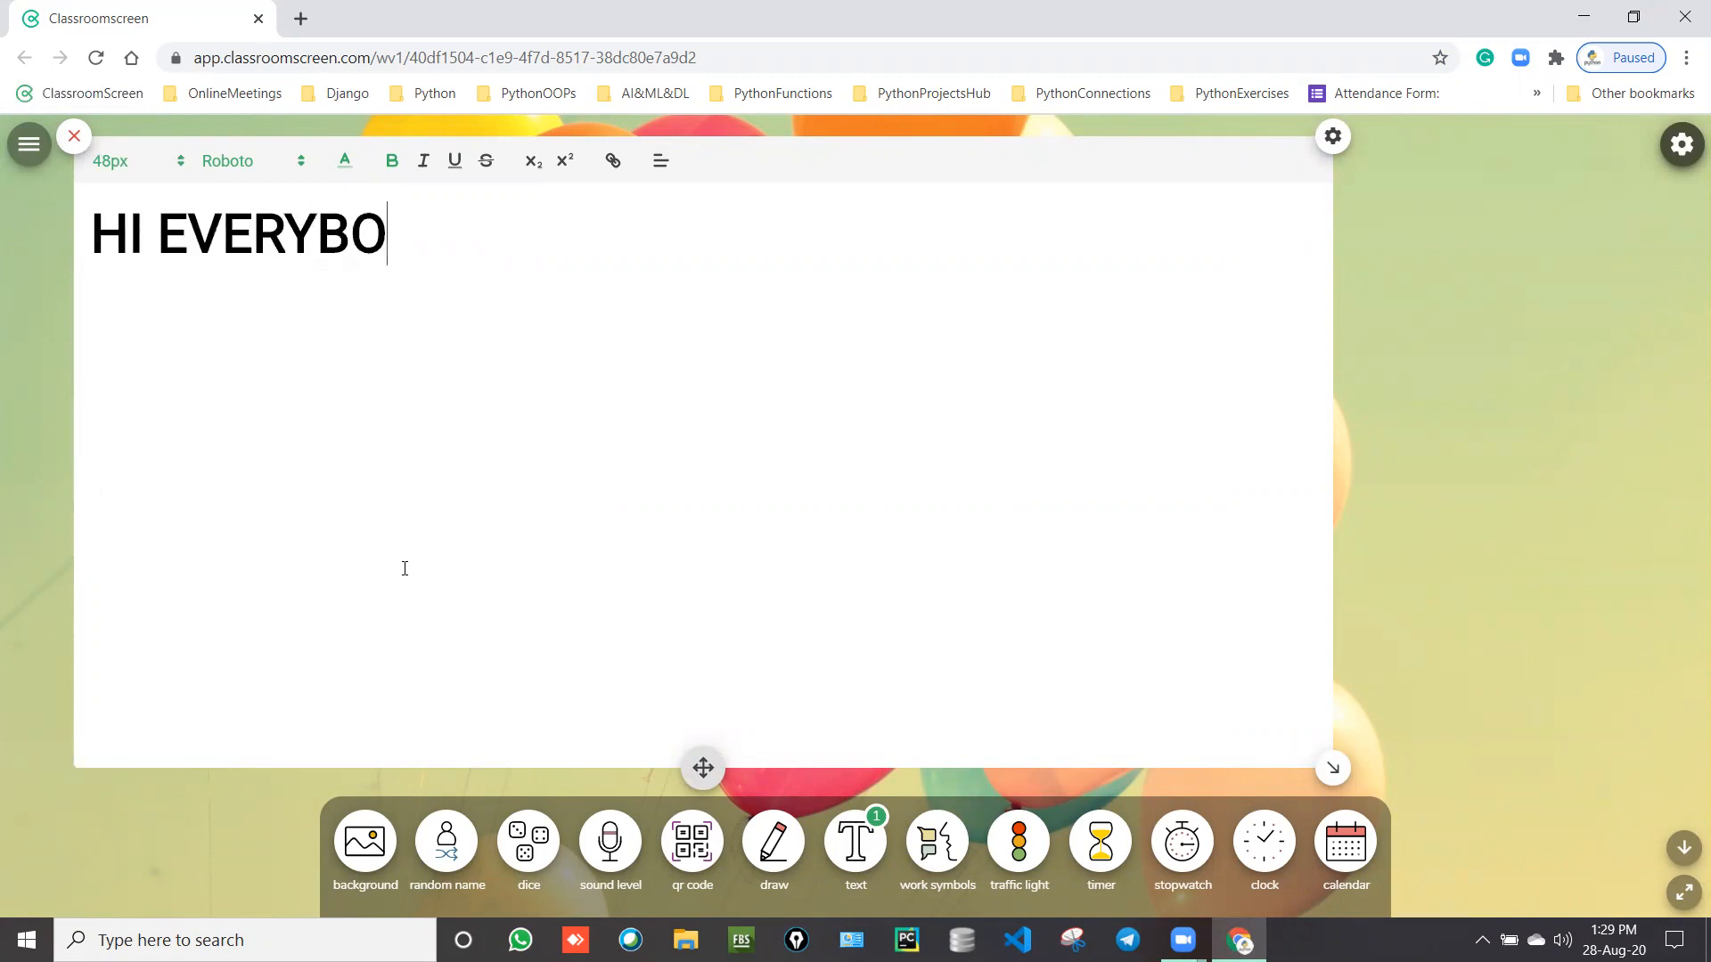
type("DY.......")
key("Return")
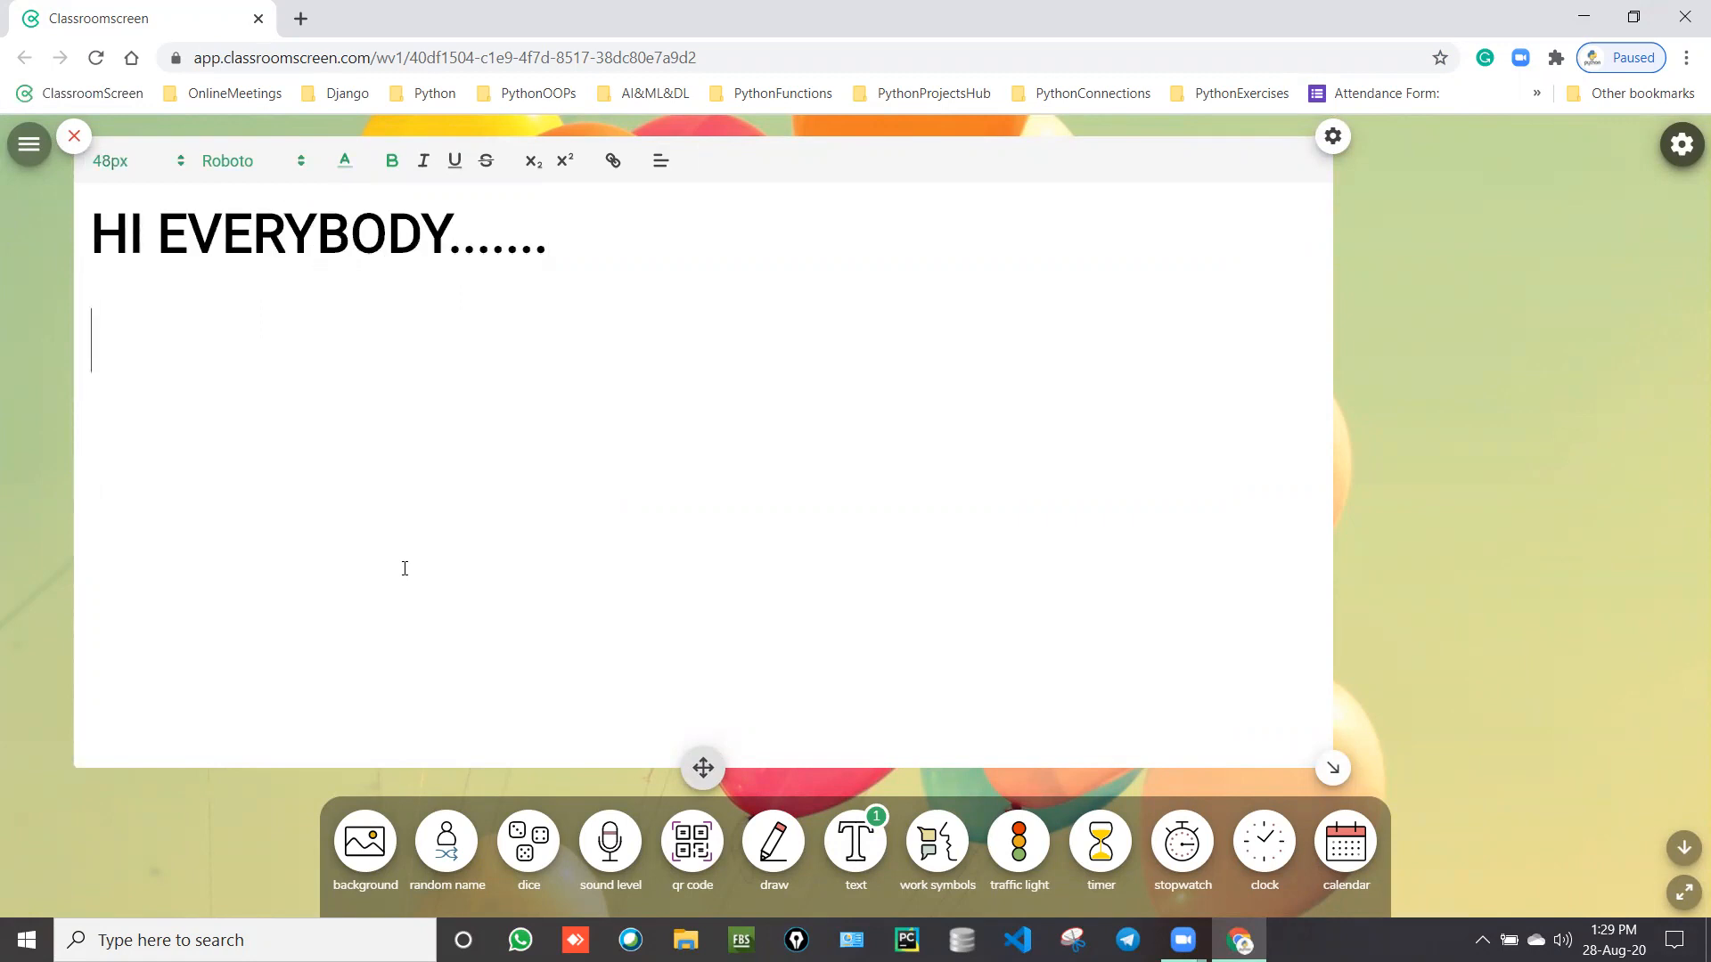
type("TODAY I AM G")
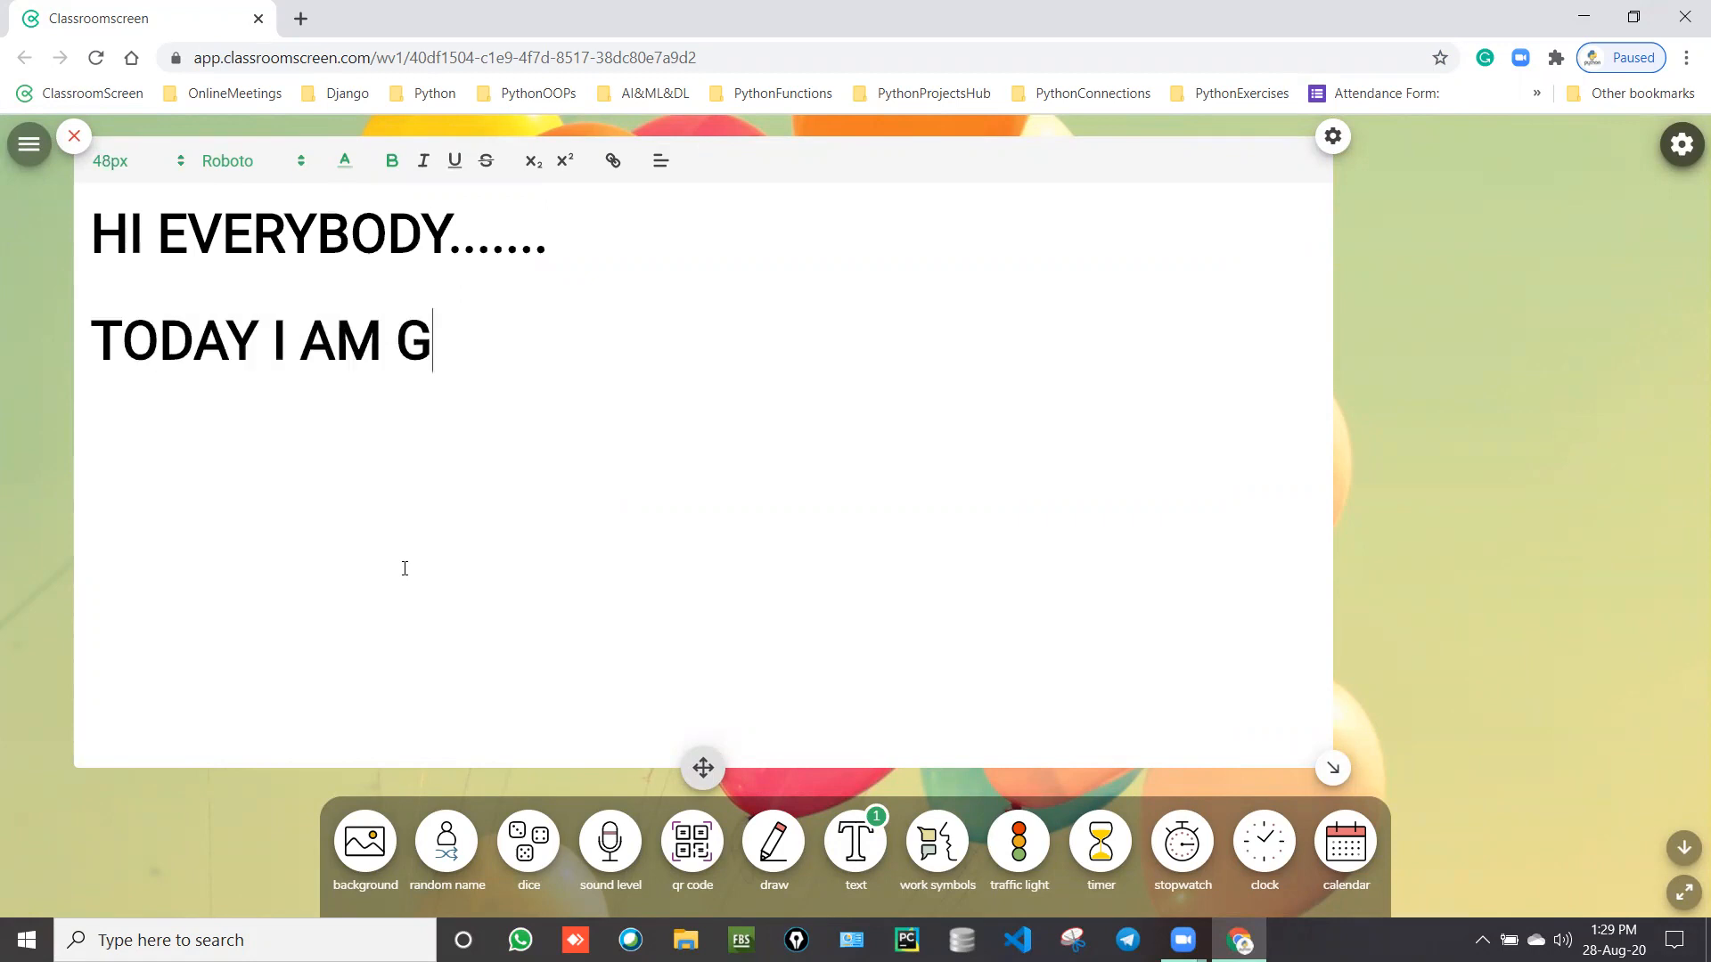
type("OING TO SH")
key("BackSpace")
type("SH")
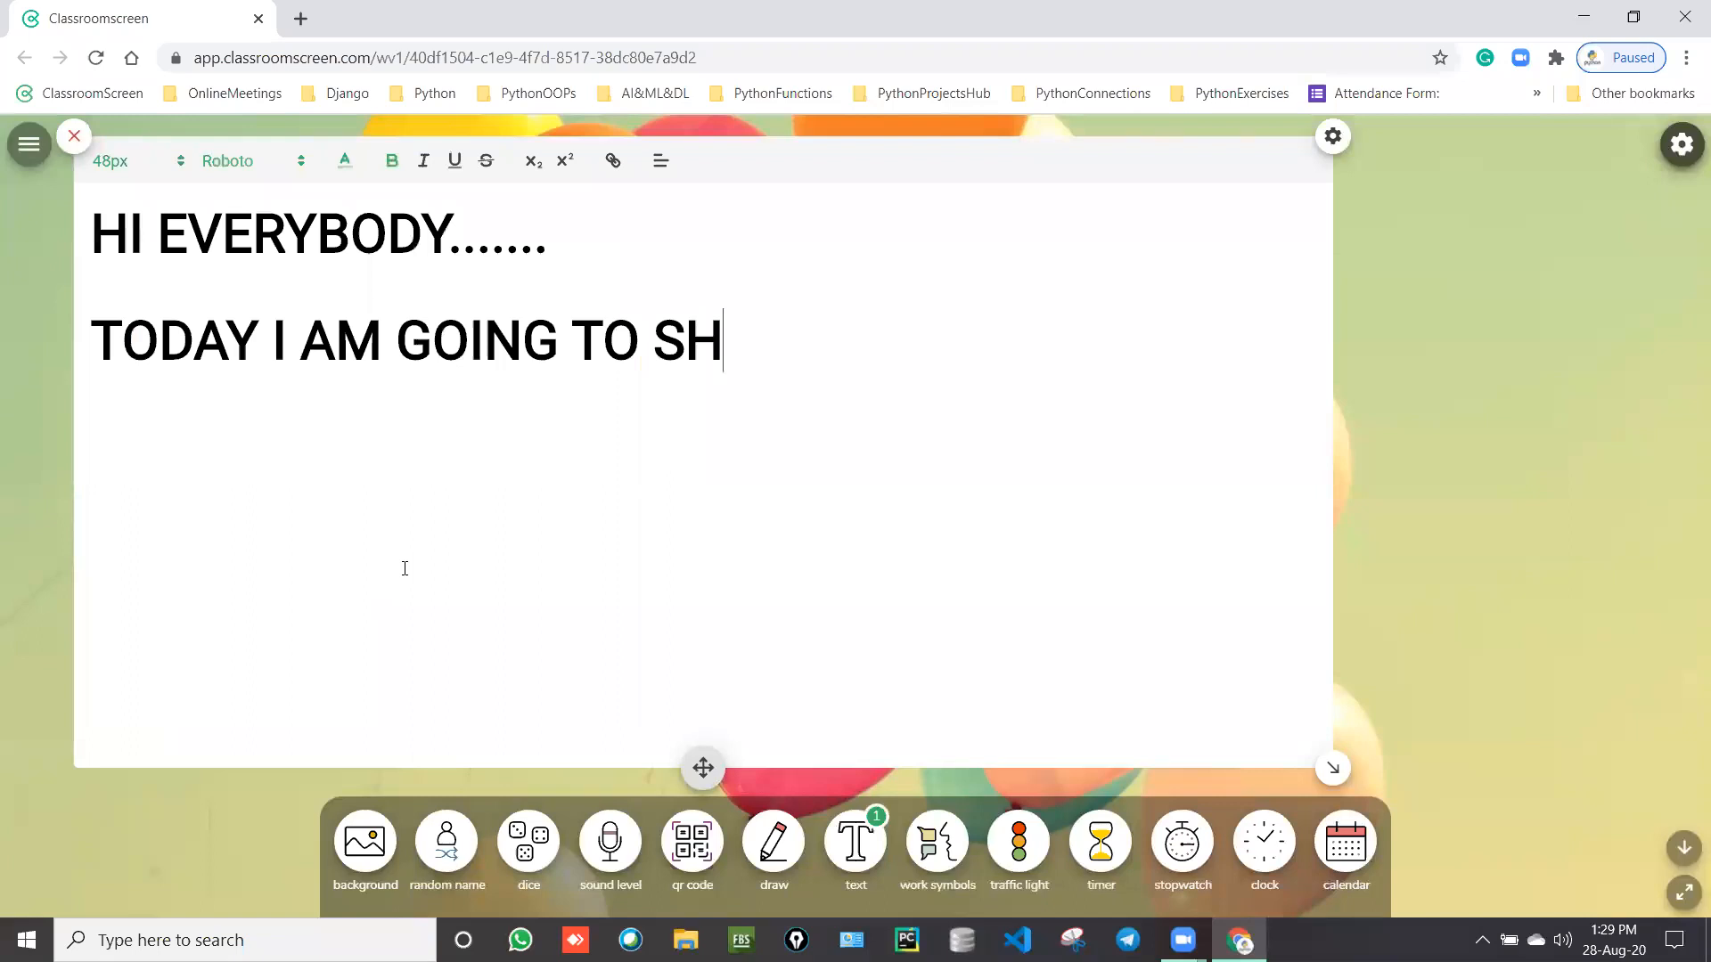
type("OW U HOW TO")
key("BackSpace")
key("BackSpace")
type("TO I")
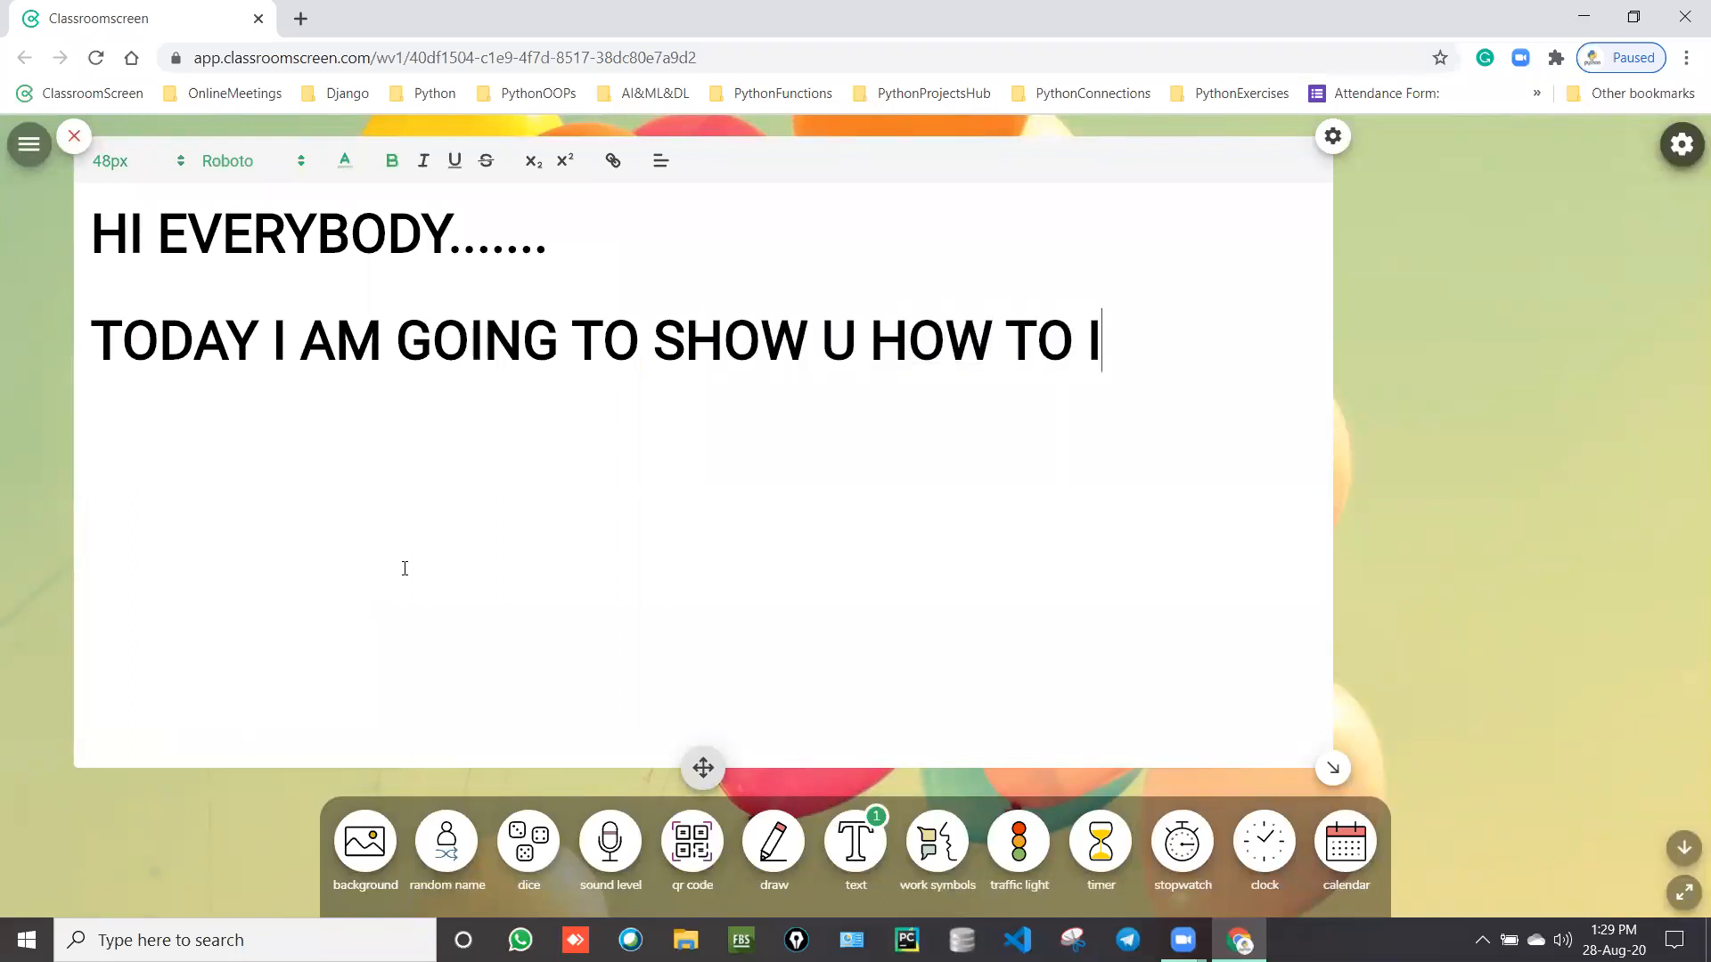
type("NSTALL ")
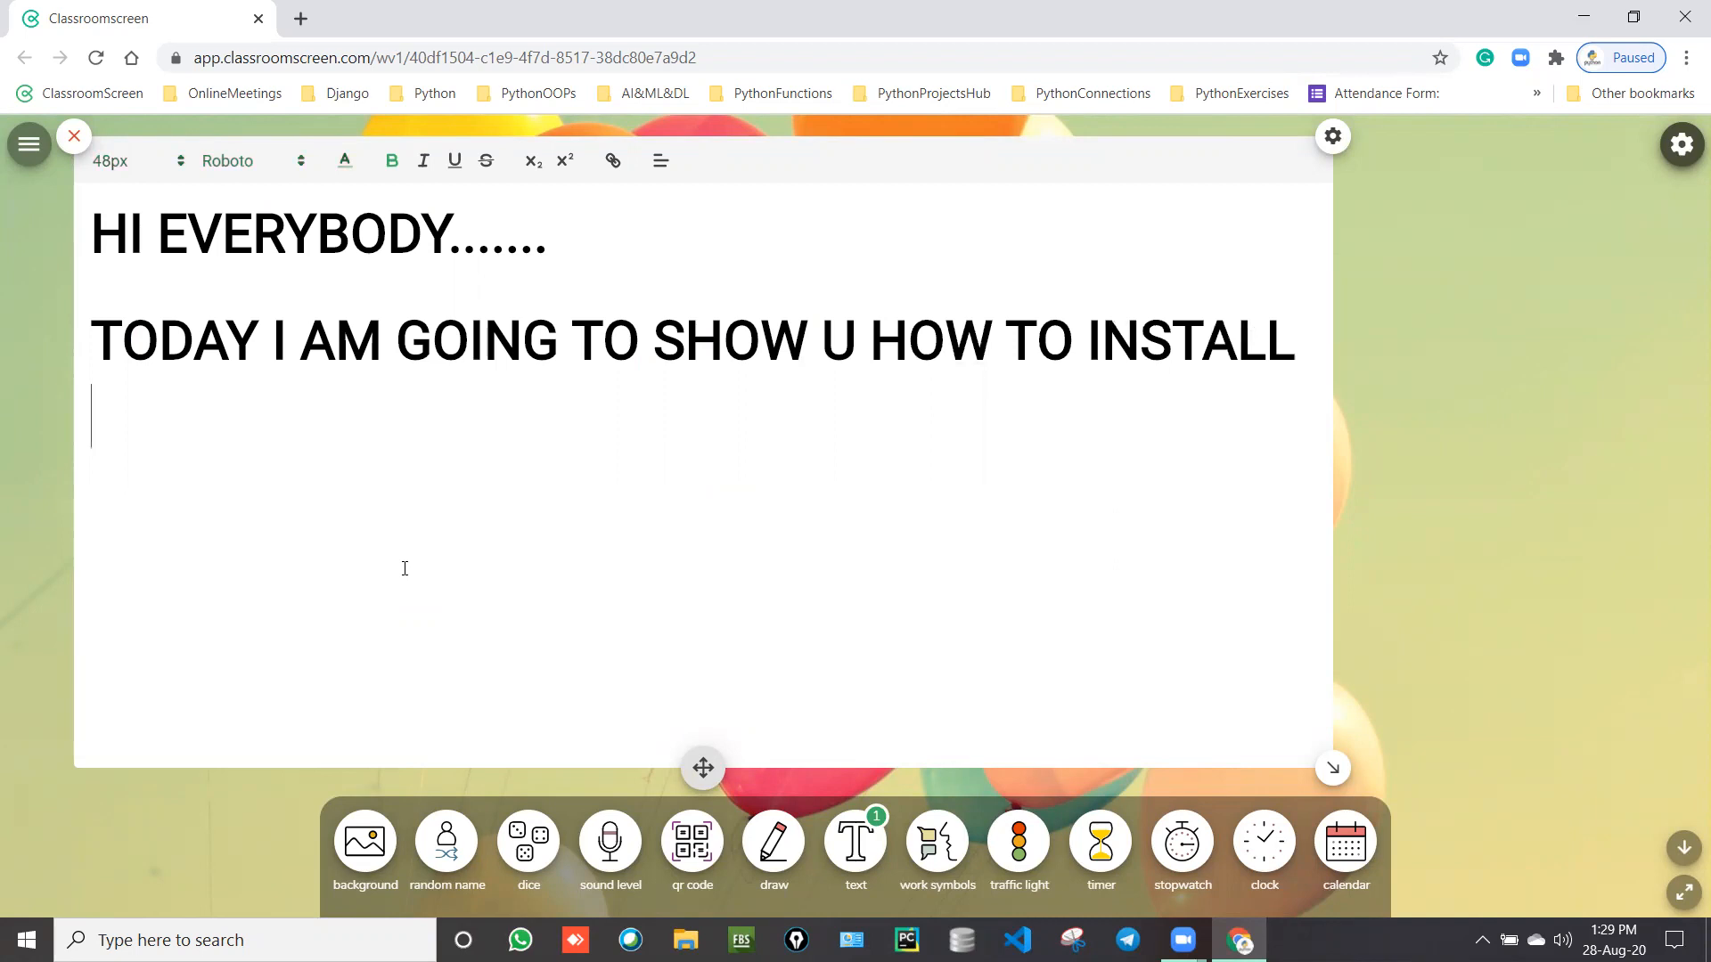
type("\"my")
key("BackSpace")
key("BackSpace")
type("MYSQL ")
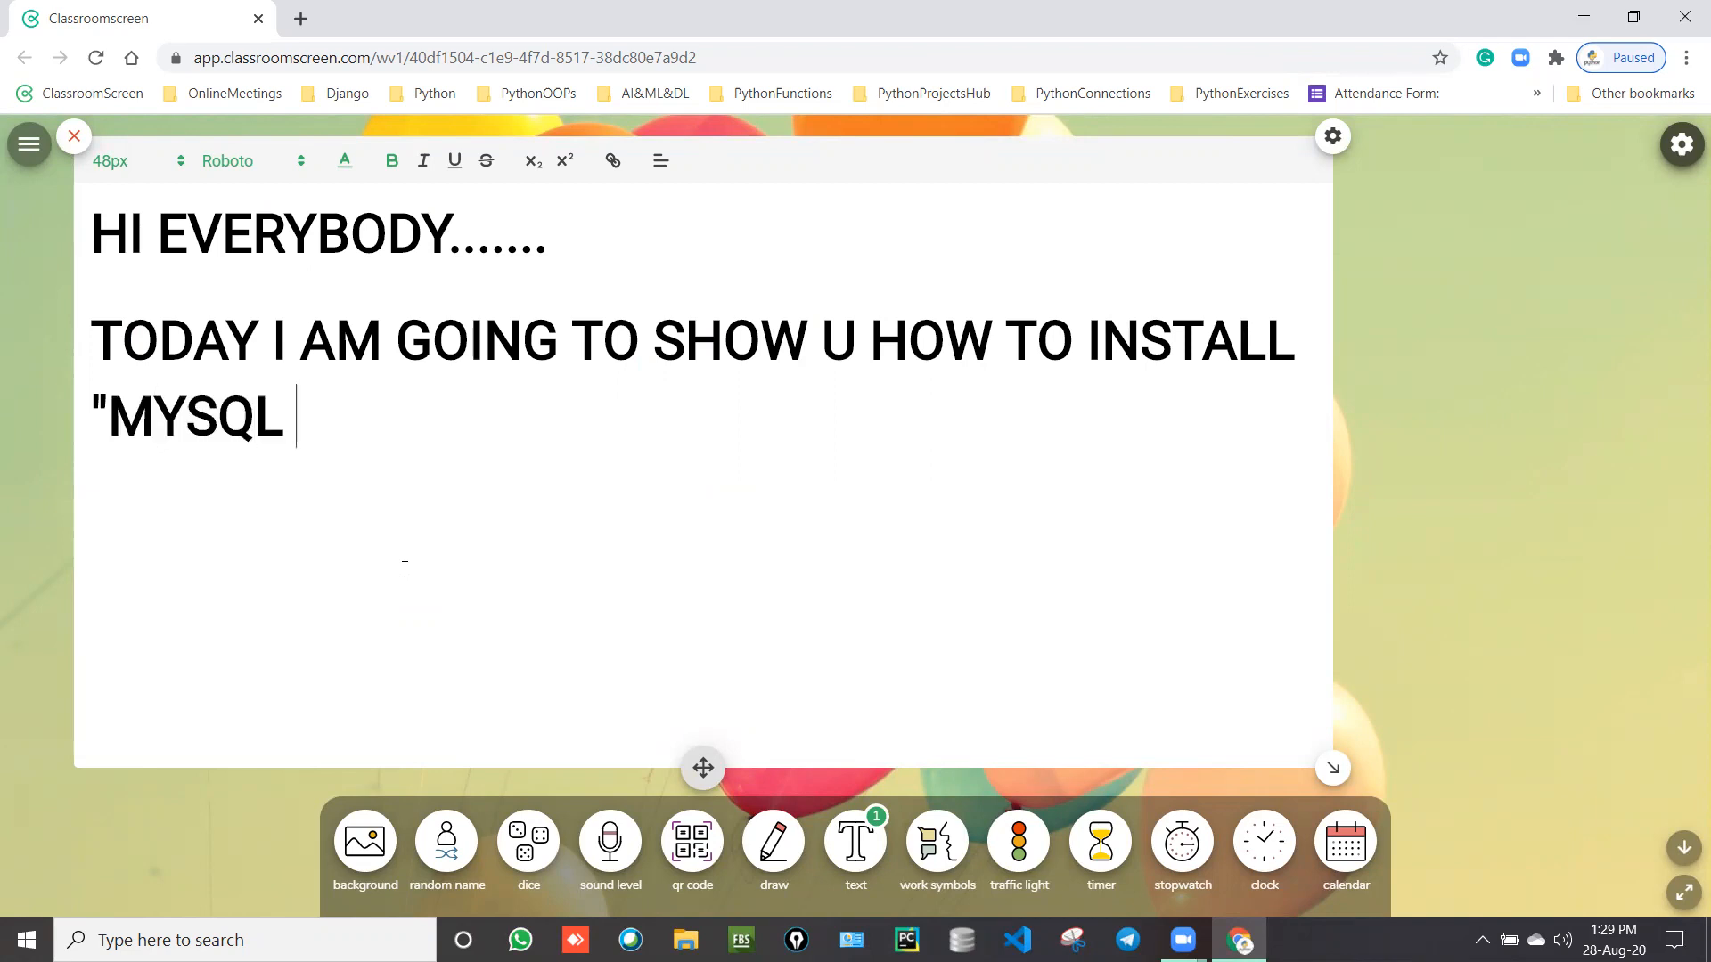
type("SERVER ")
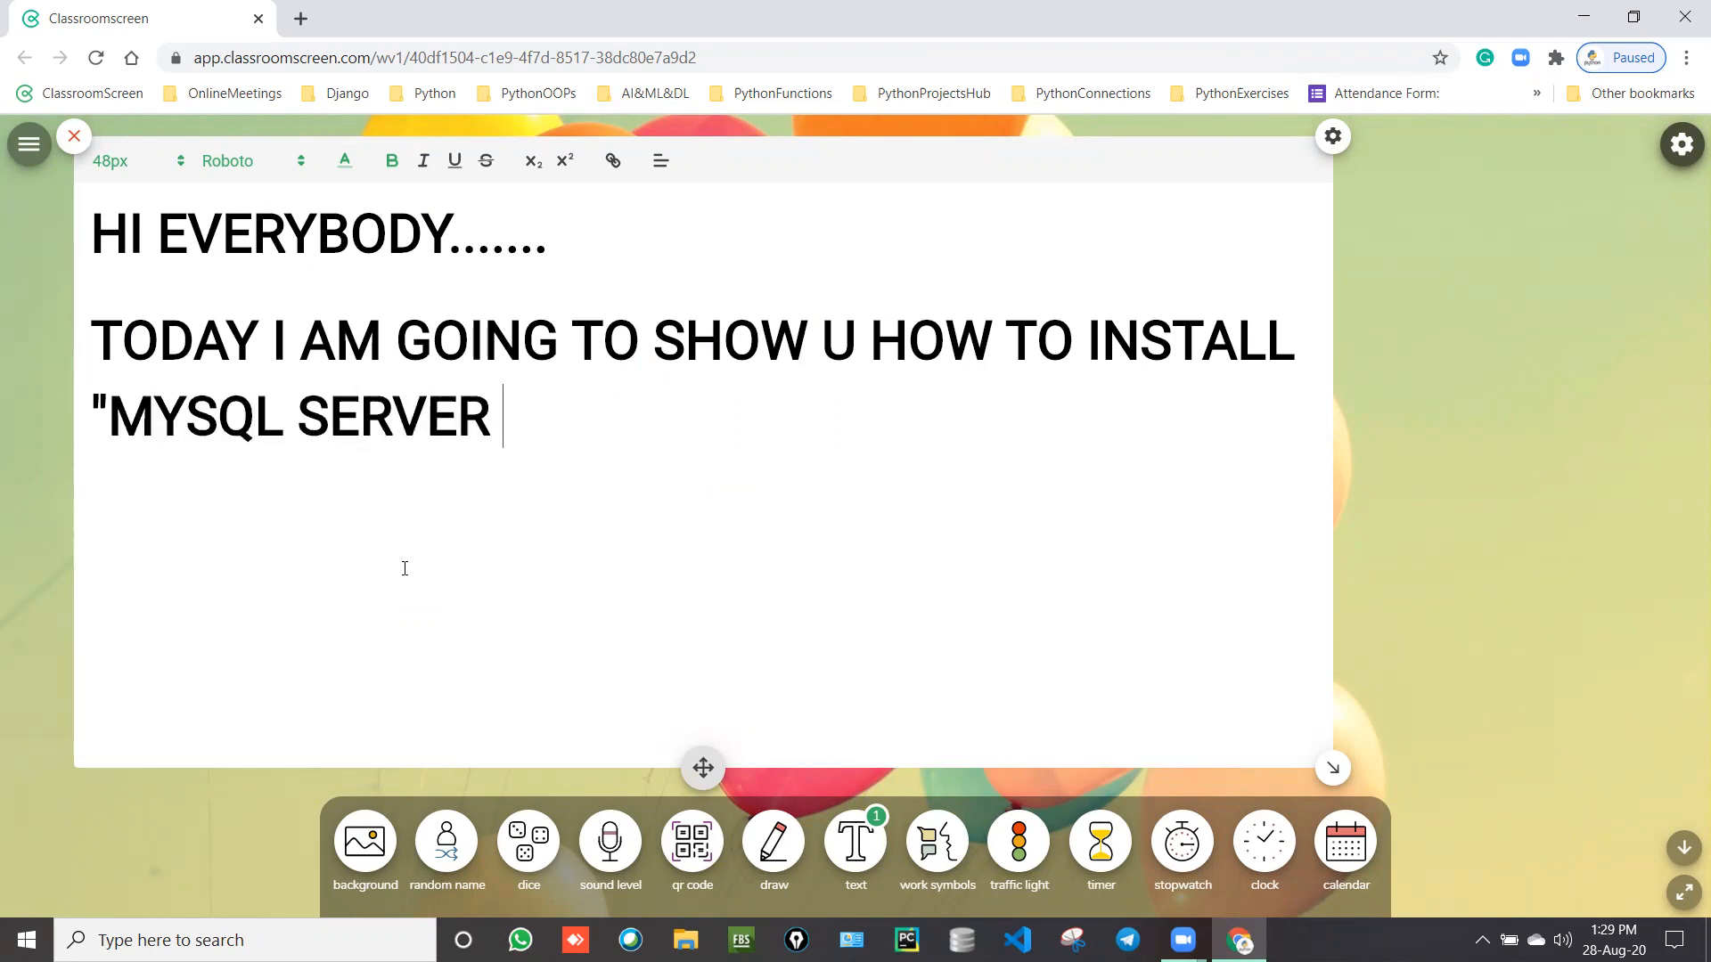
type("WORKB")
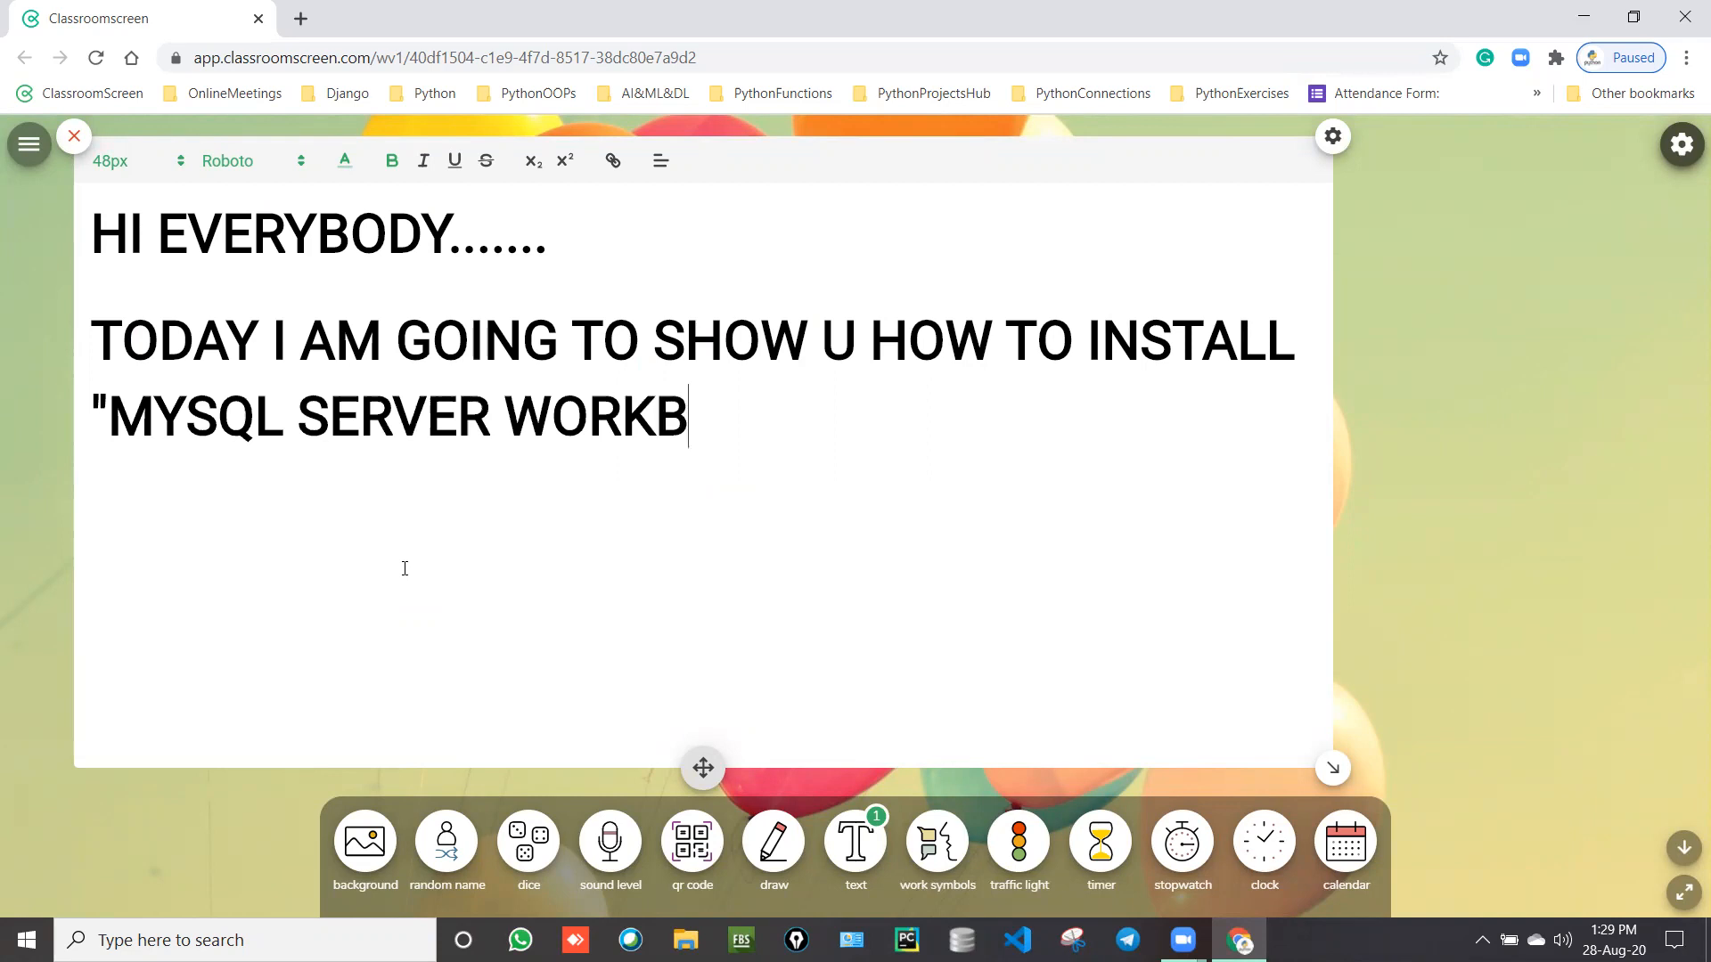
type("ENCH CIMM")
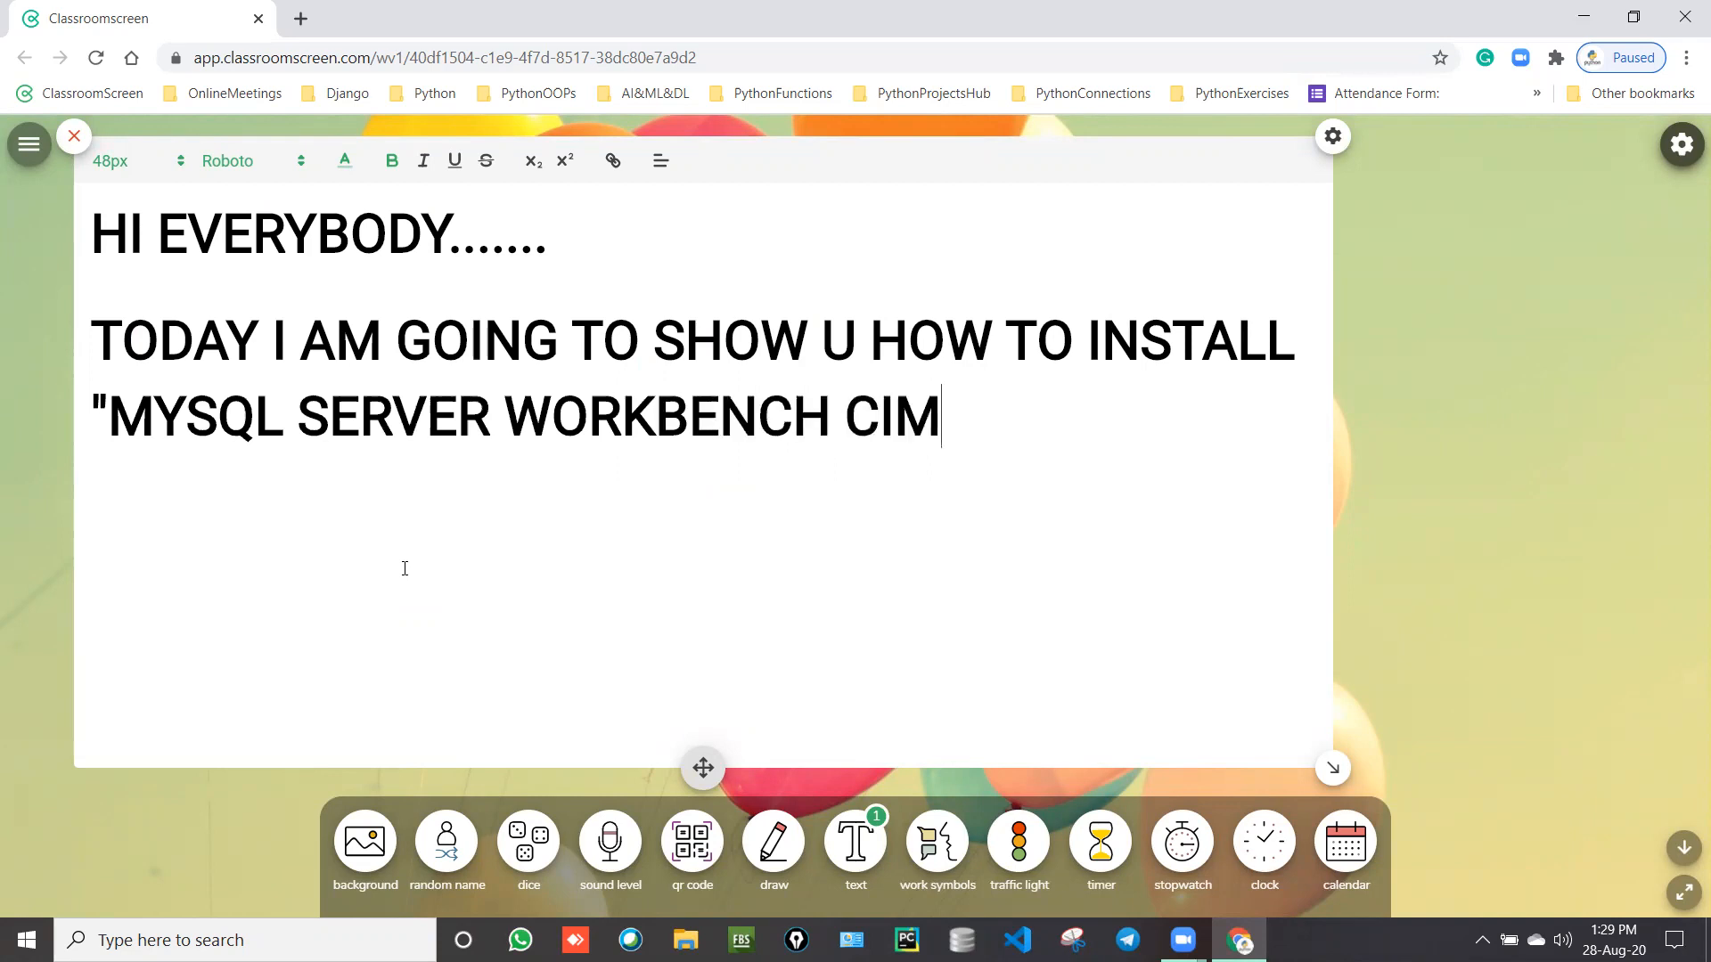
key("BackSpace")
key("BackSpace")
key("BackSpace")
type("O")
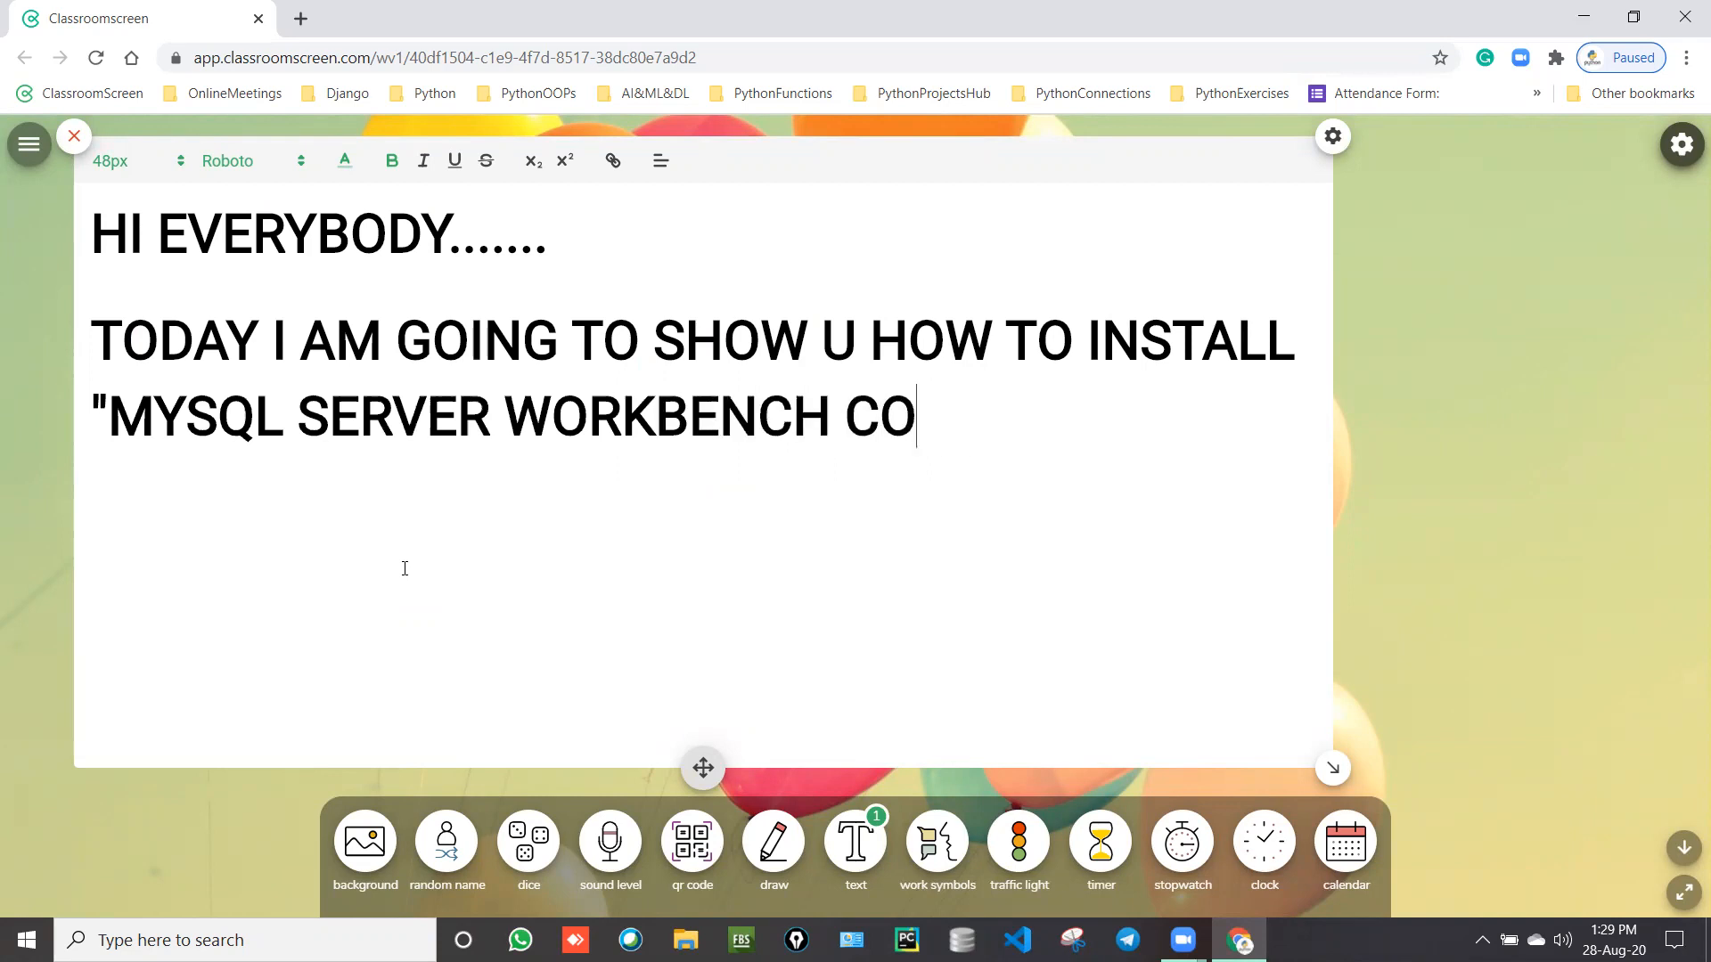
type("MMUNITY\"")
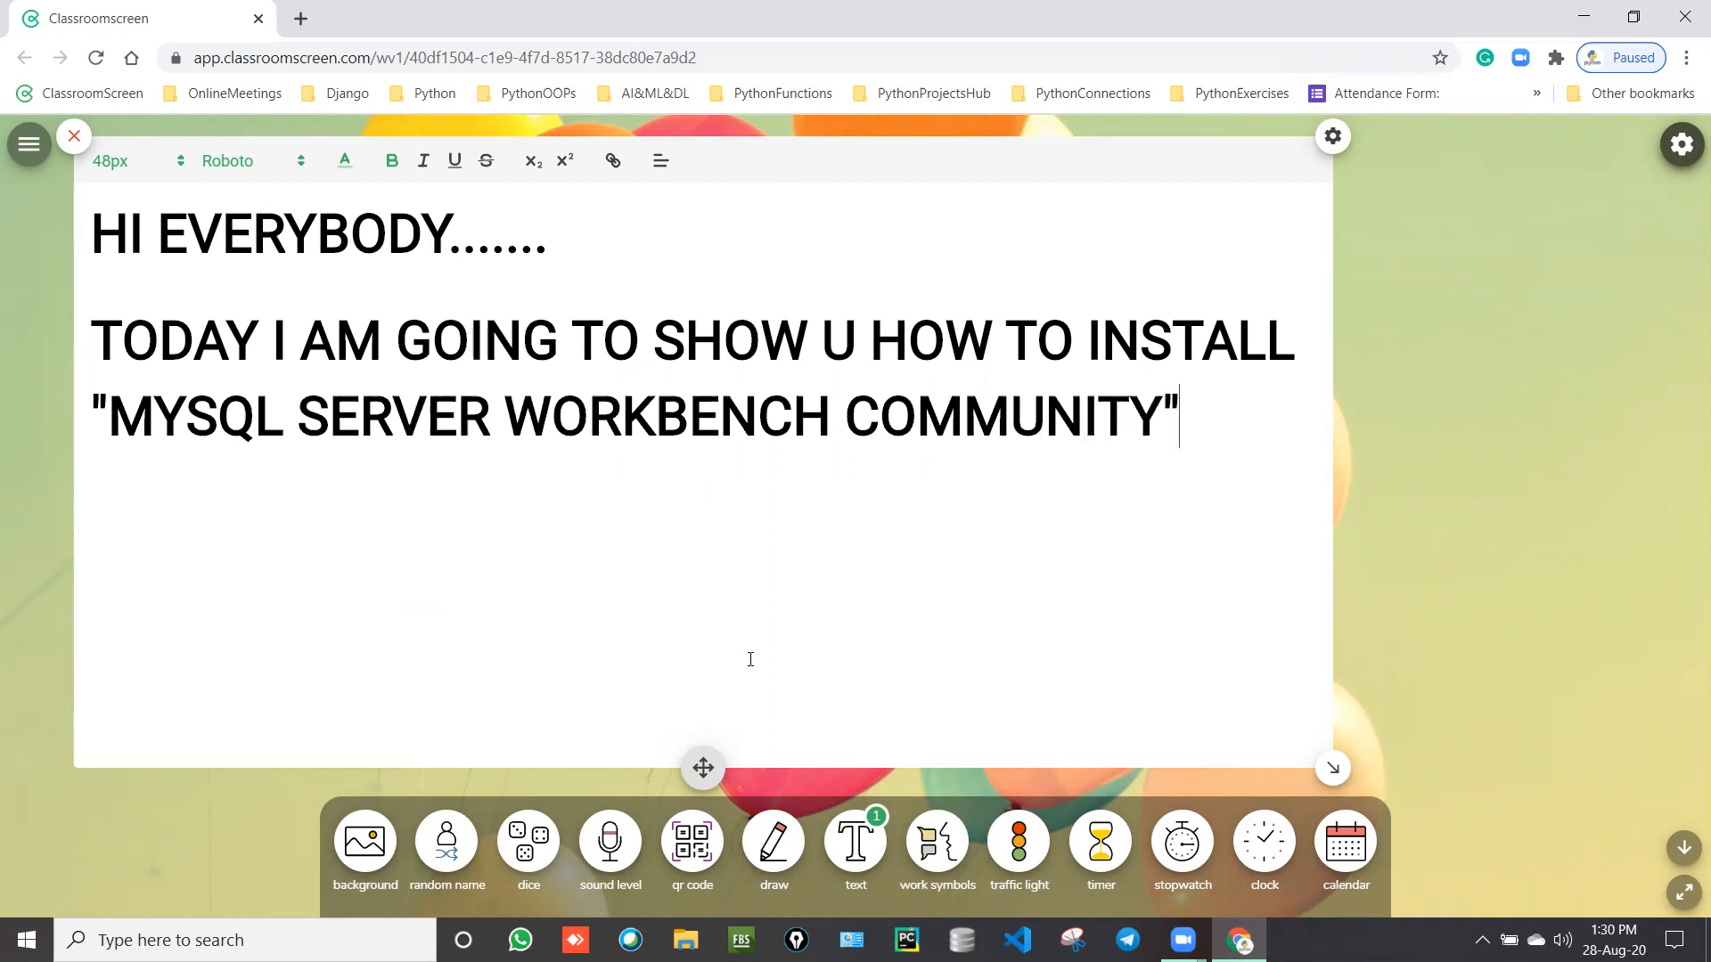
Step: Colour the quoted "MYSQL SERVER WORKBENCH COMMUNITY" line purple and put the caret at its end
left_click_drag(1188, 413, 73, 432)
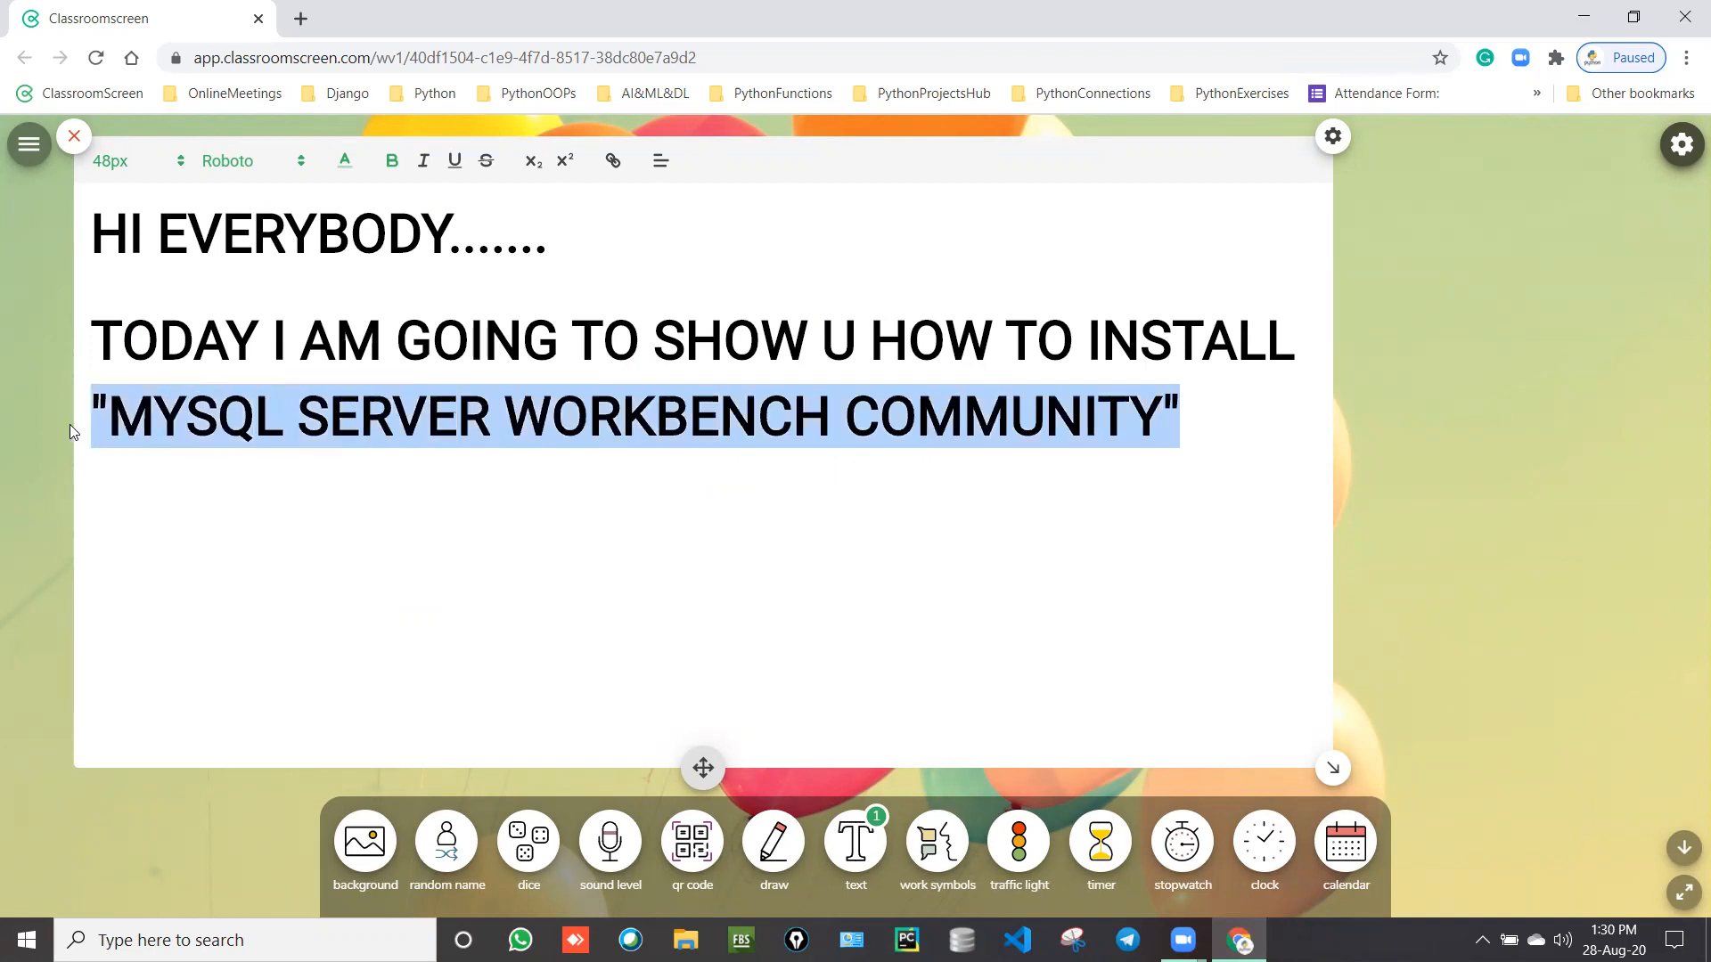
left_click(341, 164)
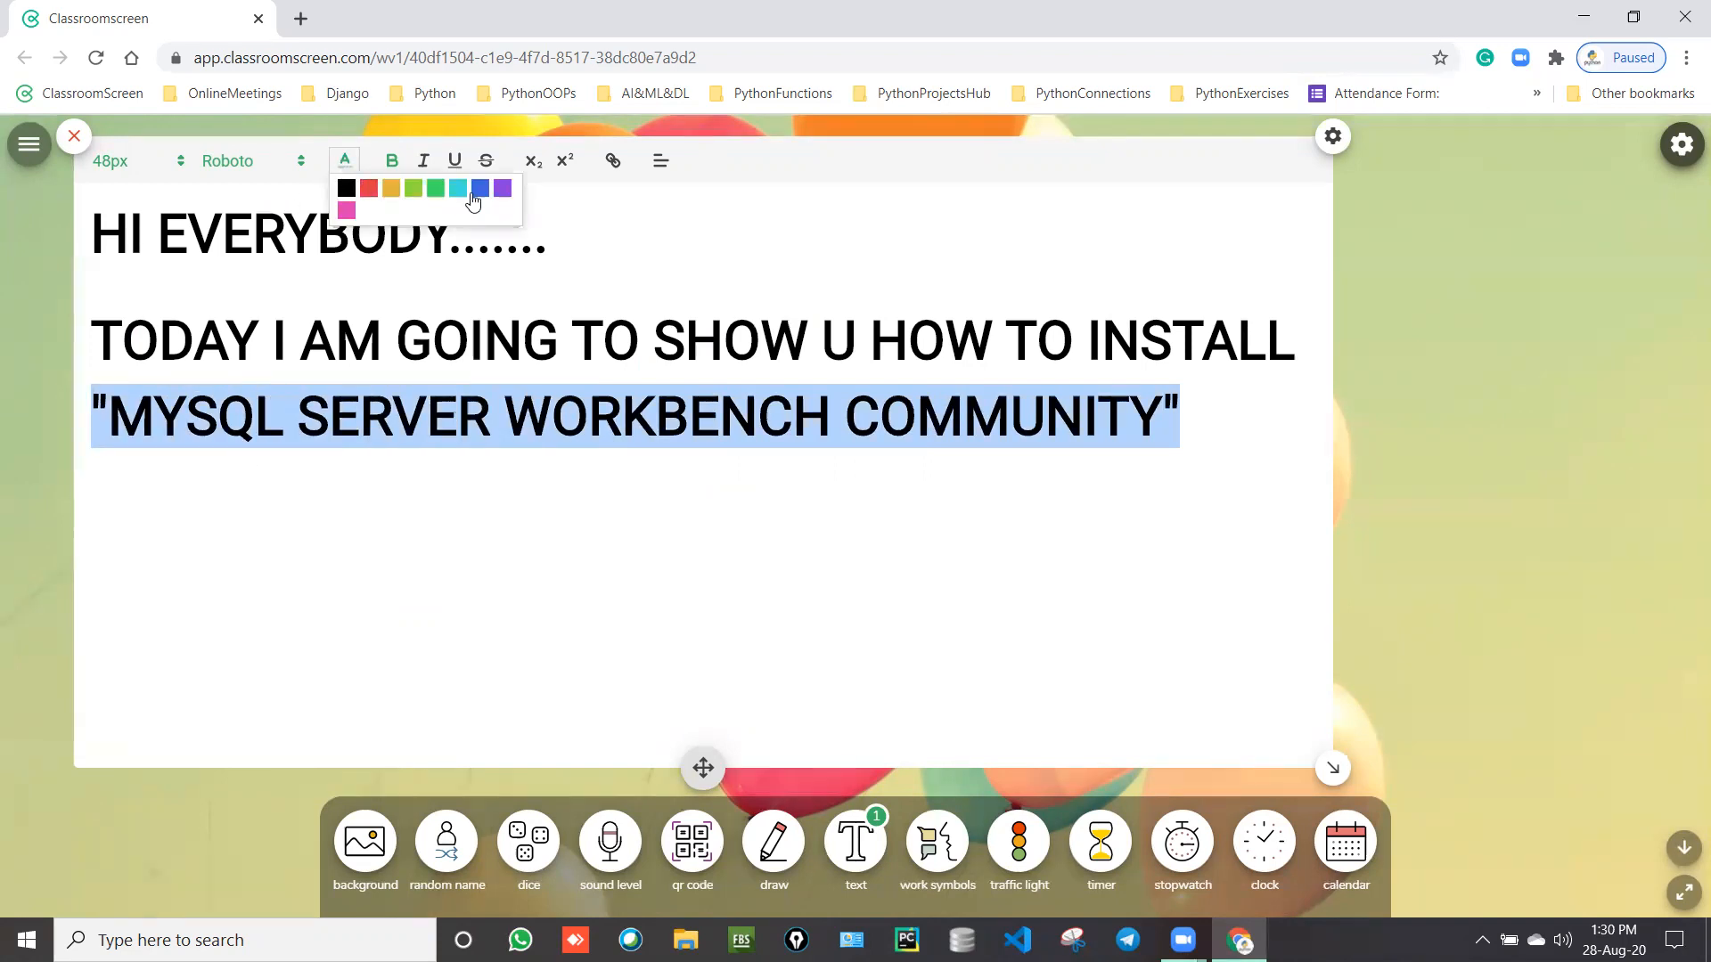
left_click(502, 188)
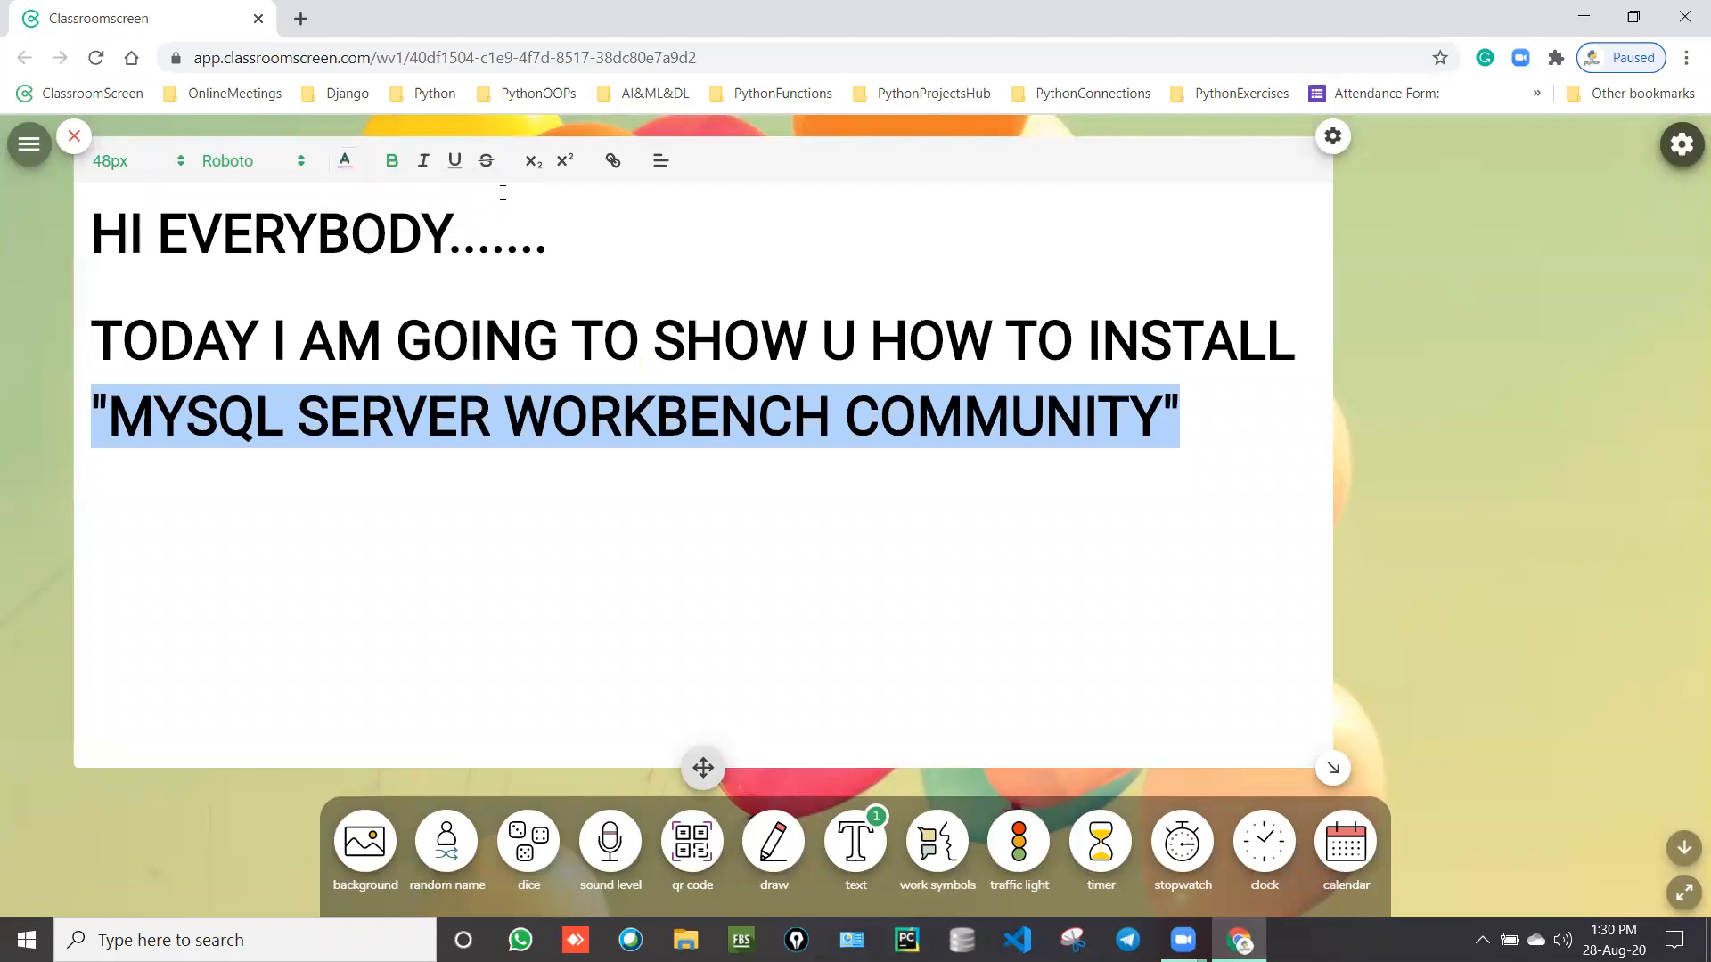
left_click(444, 527)
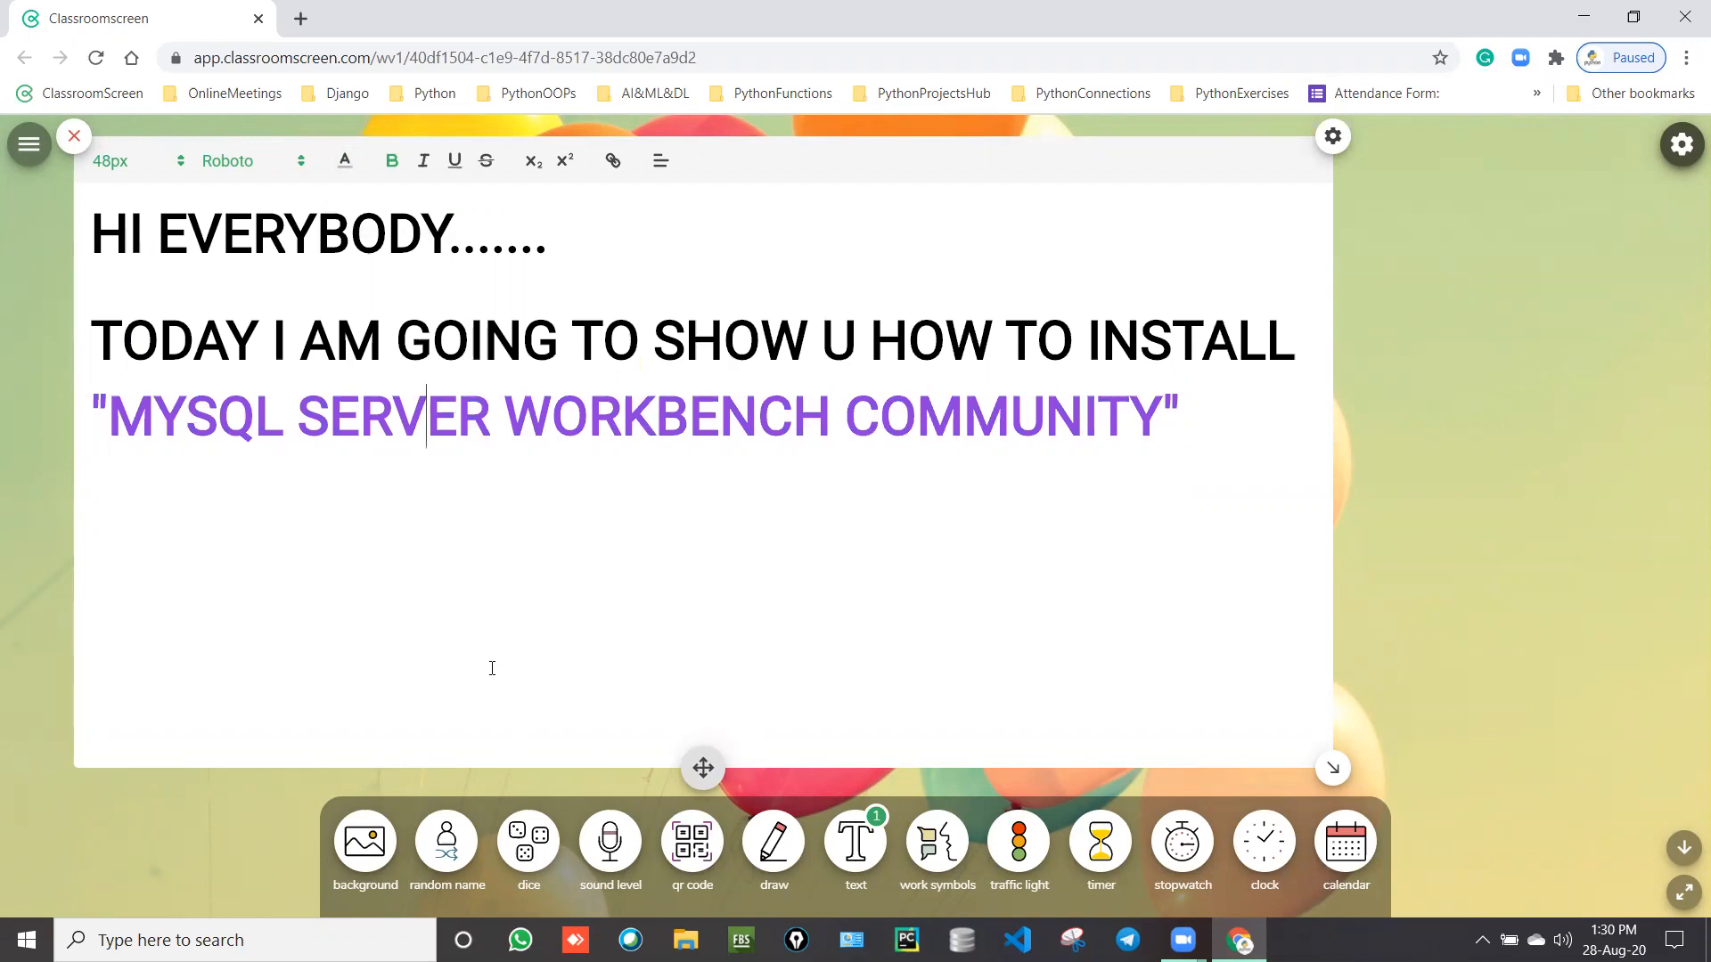
left_click(1212, 408)
Step: On a new line, type "99.9% MNC'S AND ONLY 3RD LEVEL COMPANIES USE THIS MYSQL SERVER ...DATA BASE SERVERS....."
key("Return")
type("99.9% MU")
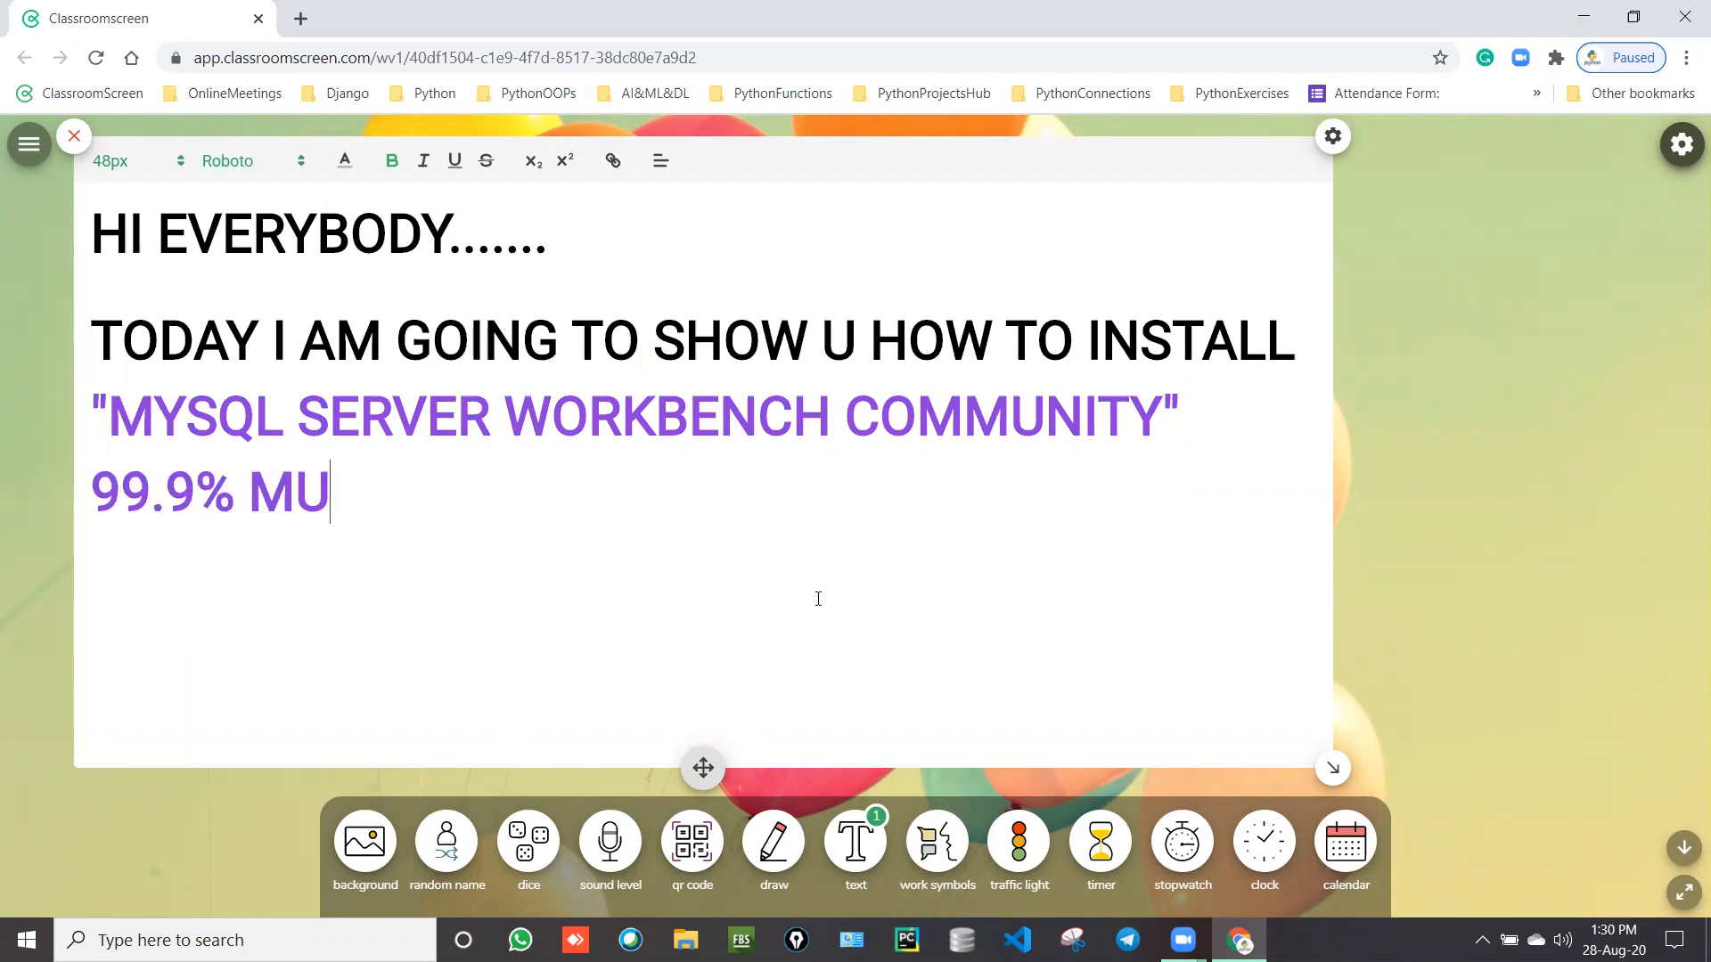
key("BackSpace")
type("NC'S A")
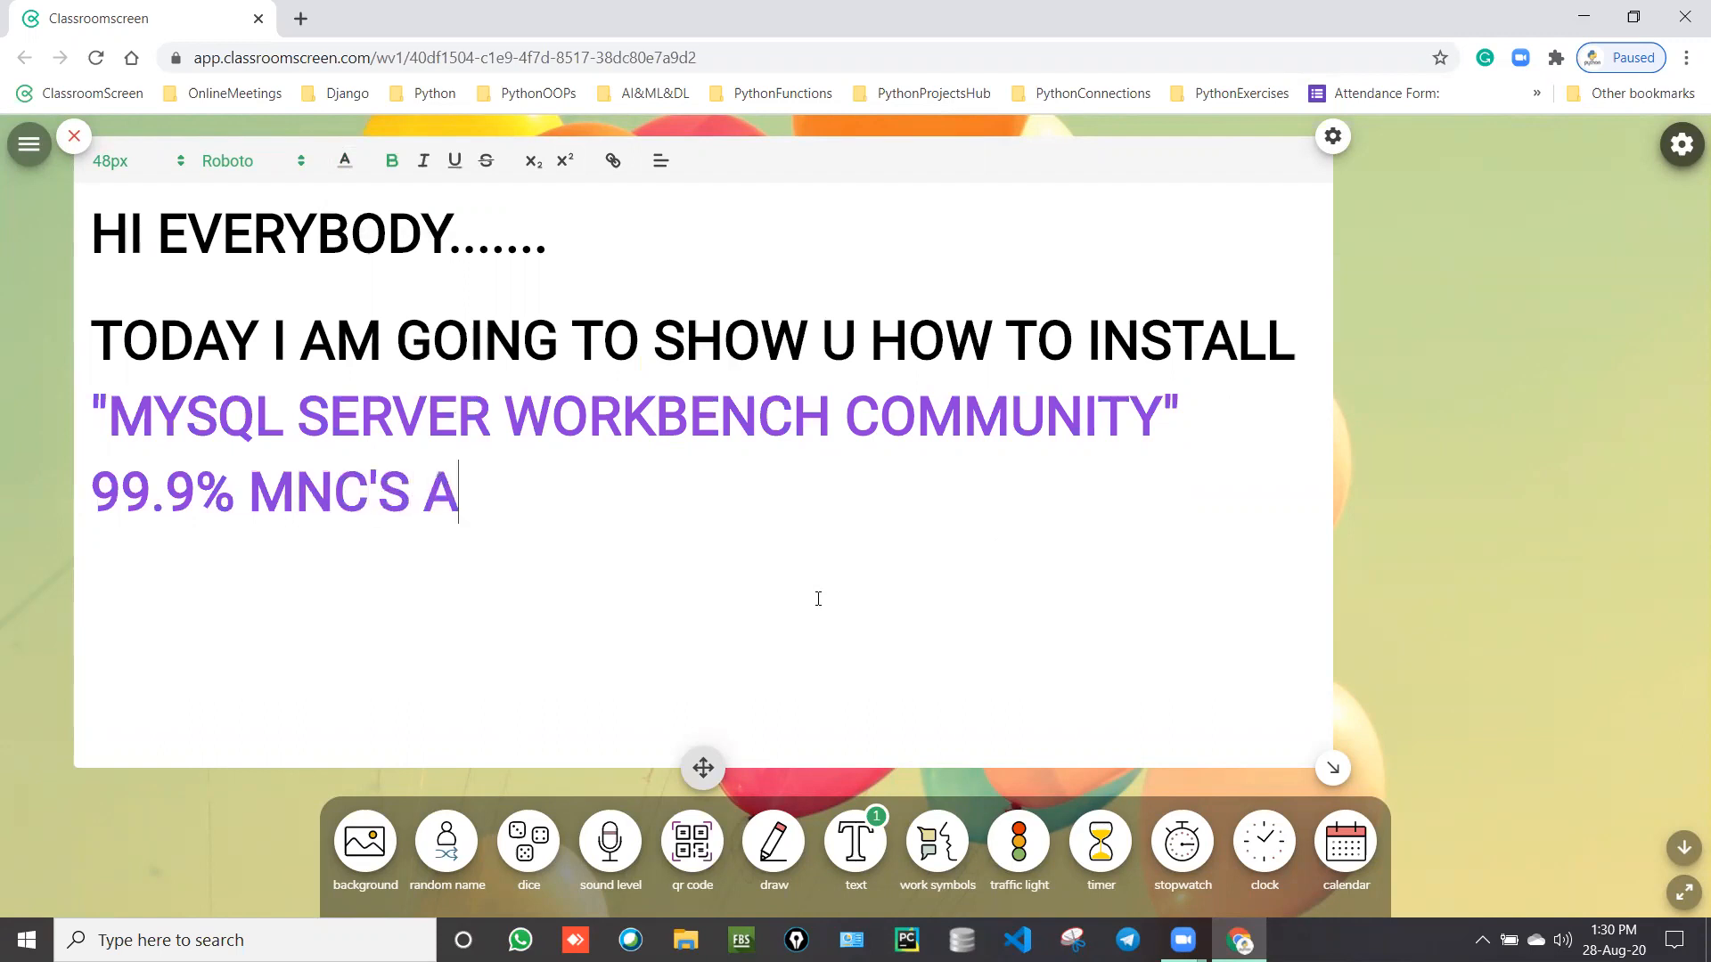
type("ND N")
key("BackSpace")
type("ONLY ")
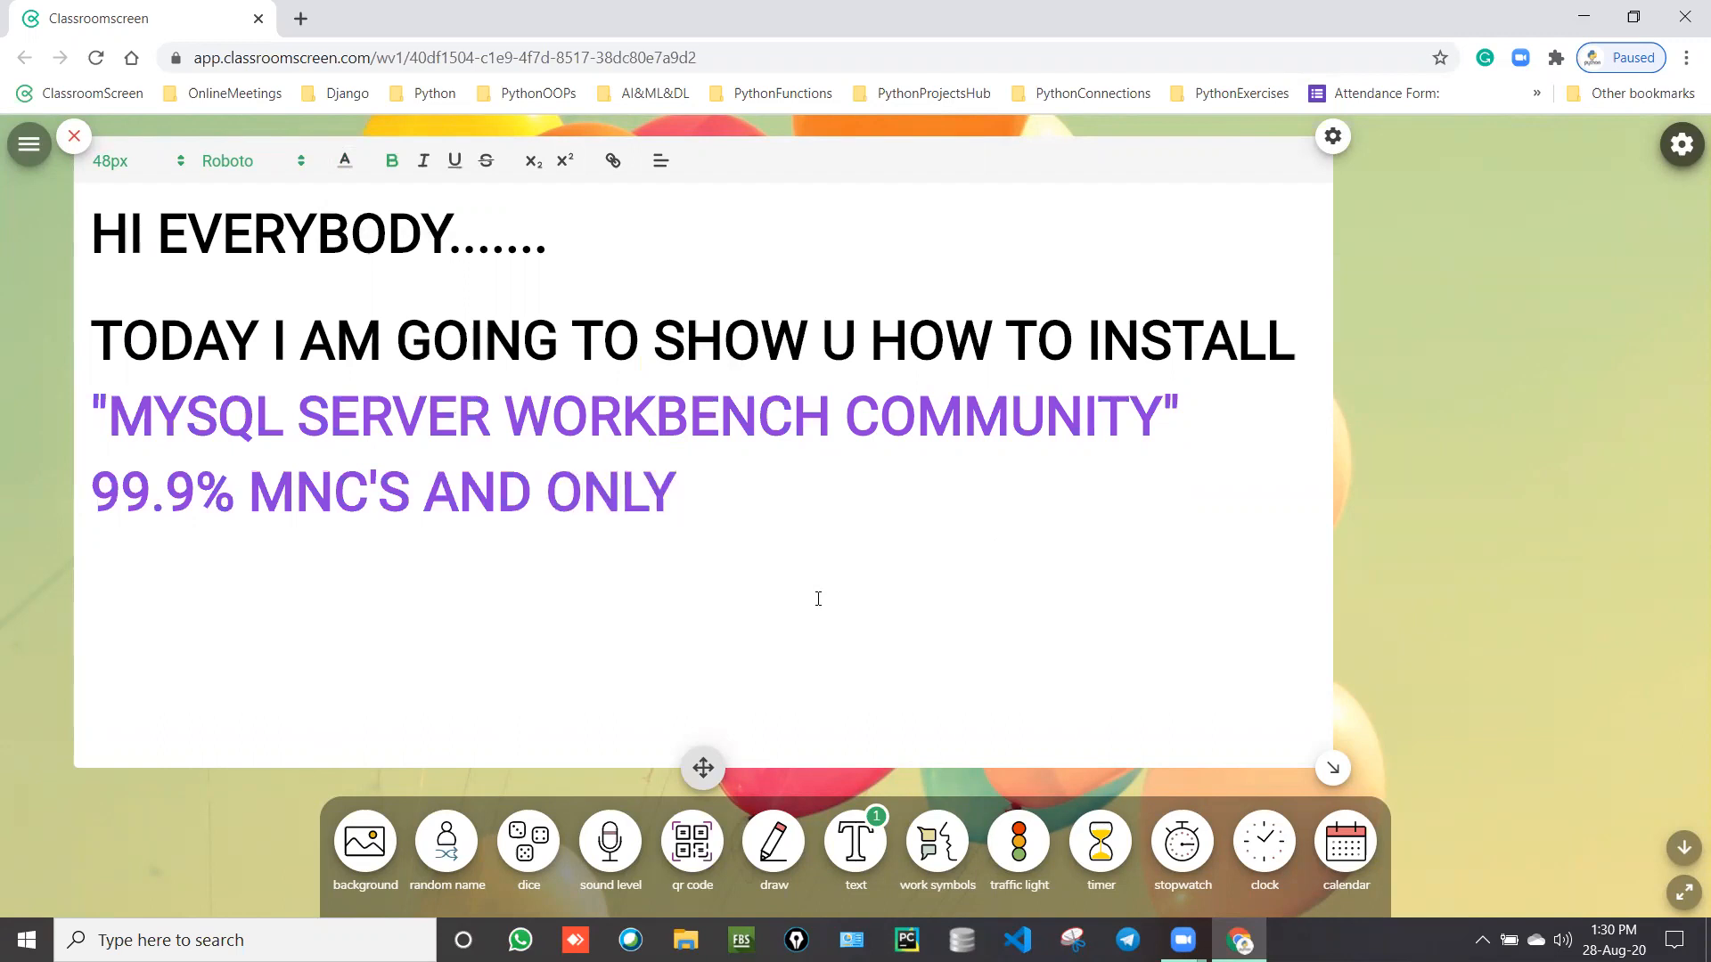
type("3RD ")
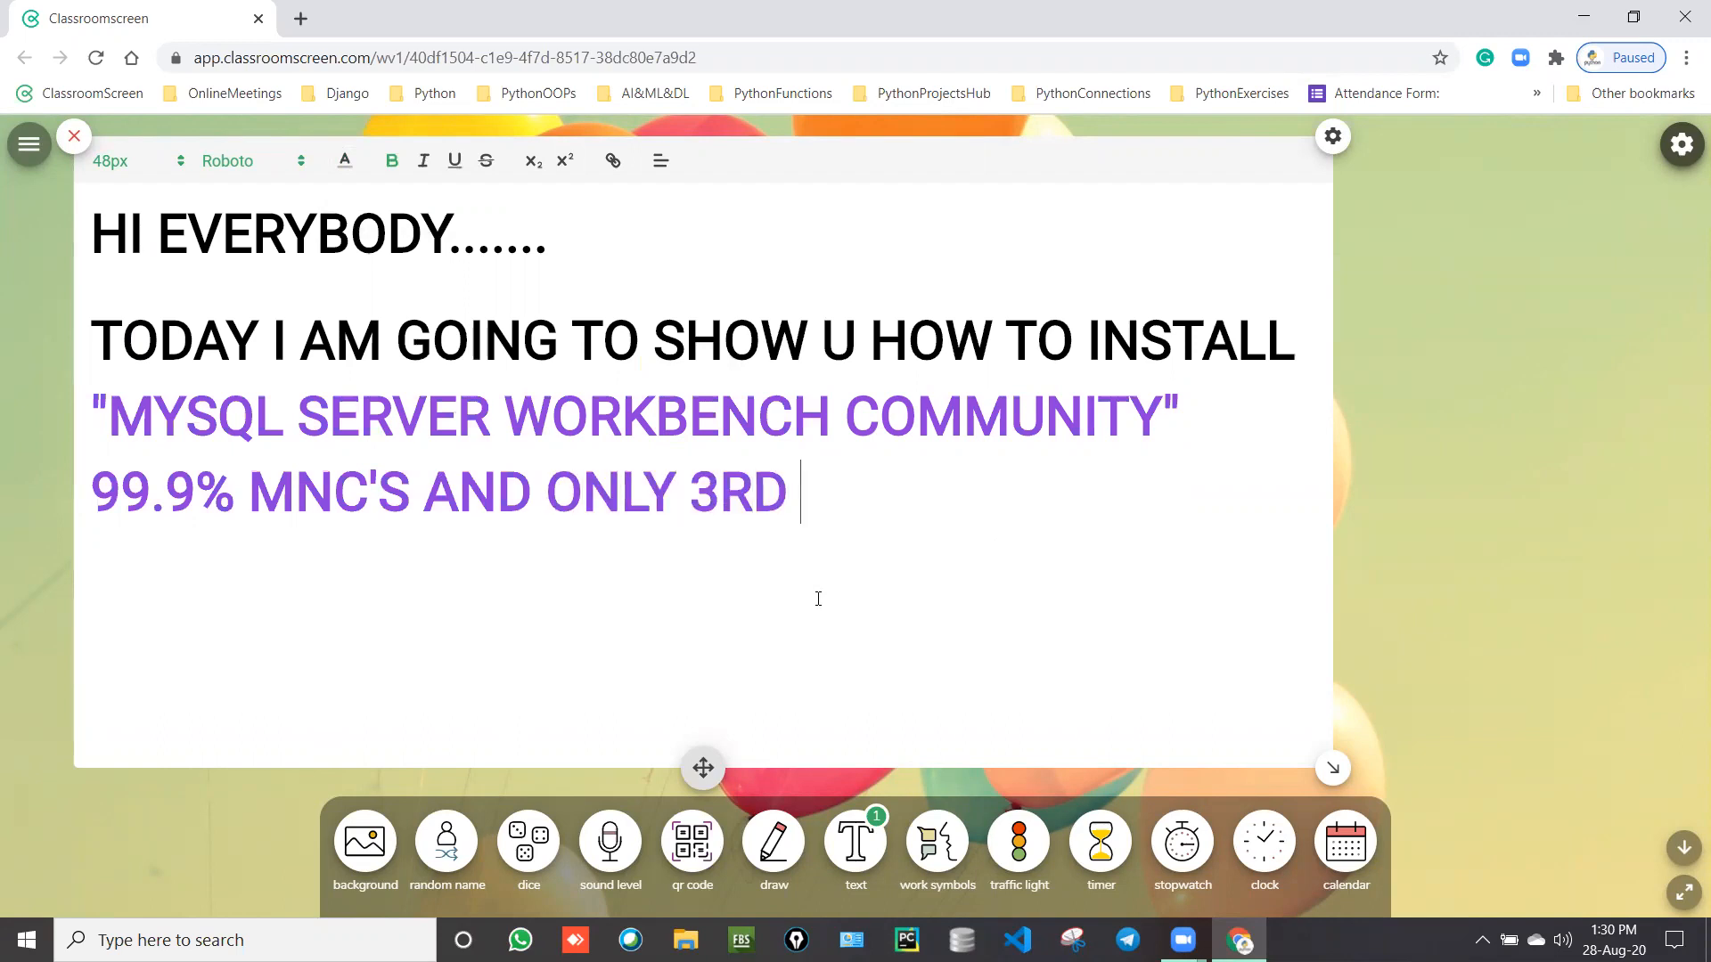
type("LEVEL COM")
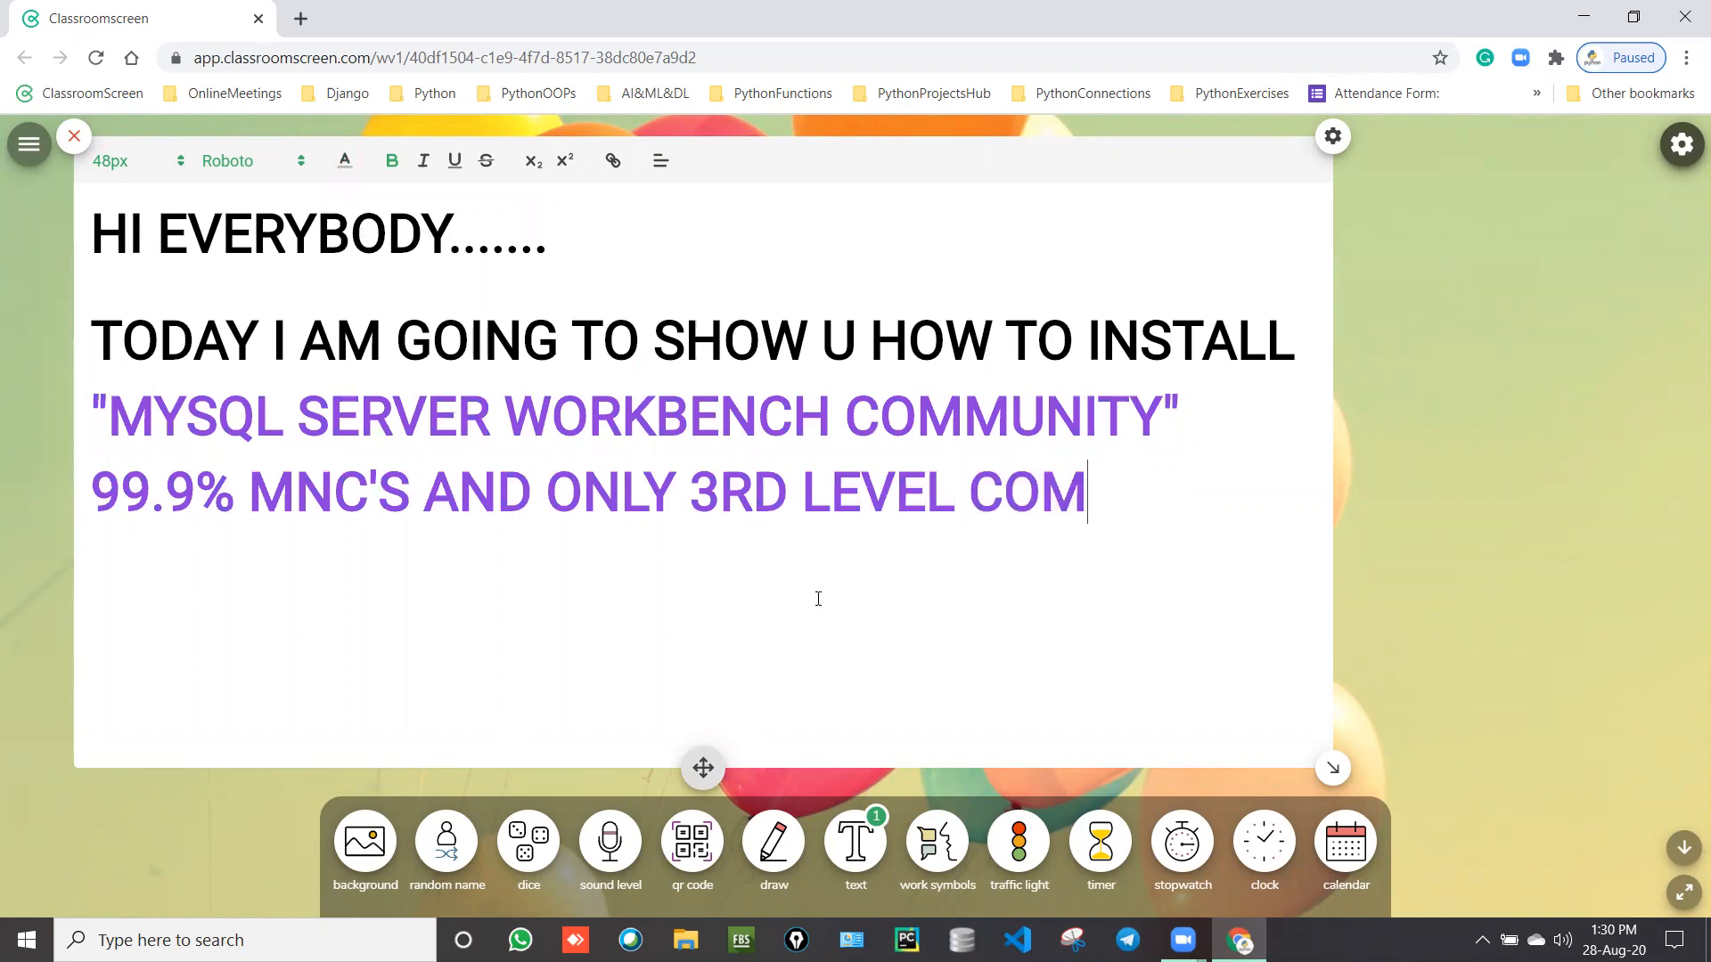
type("PANIES US E")
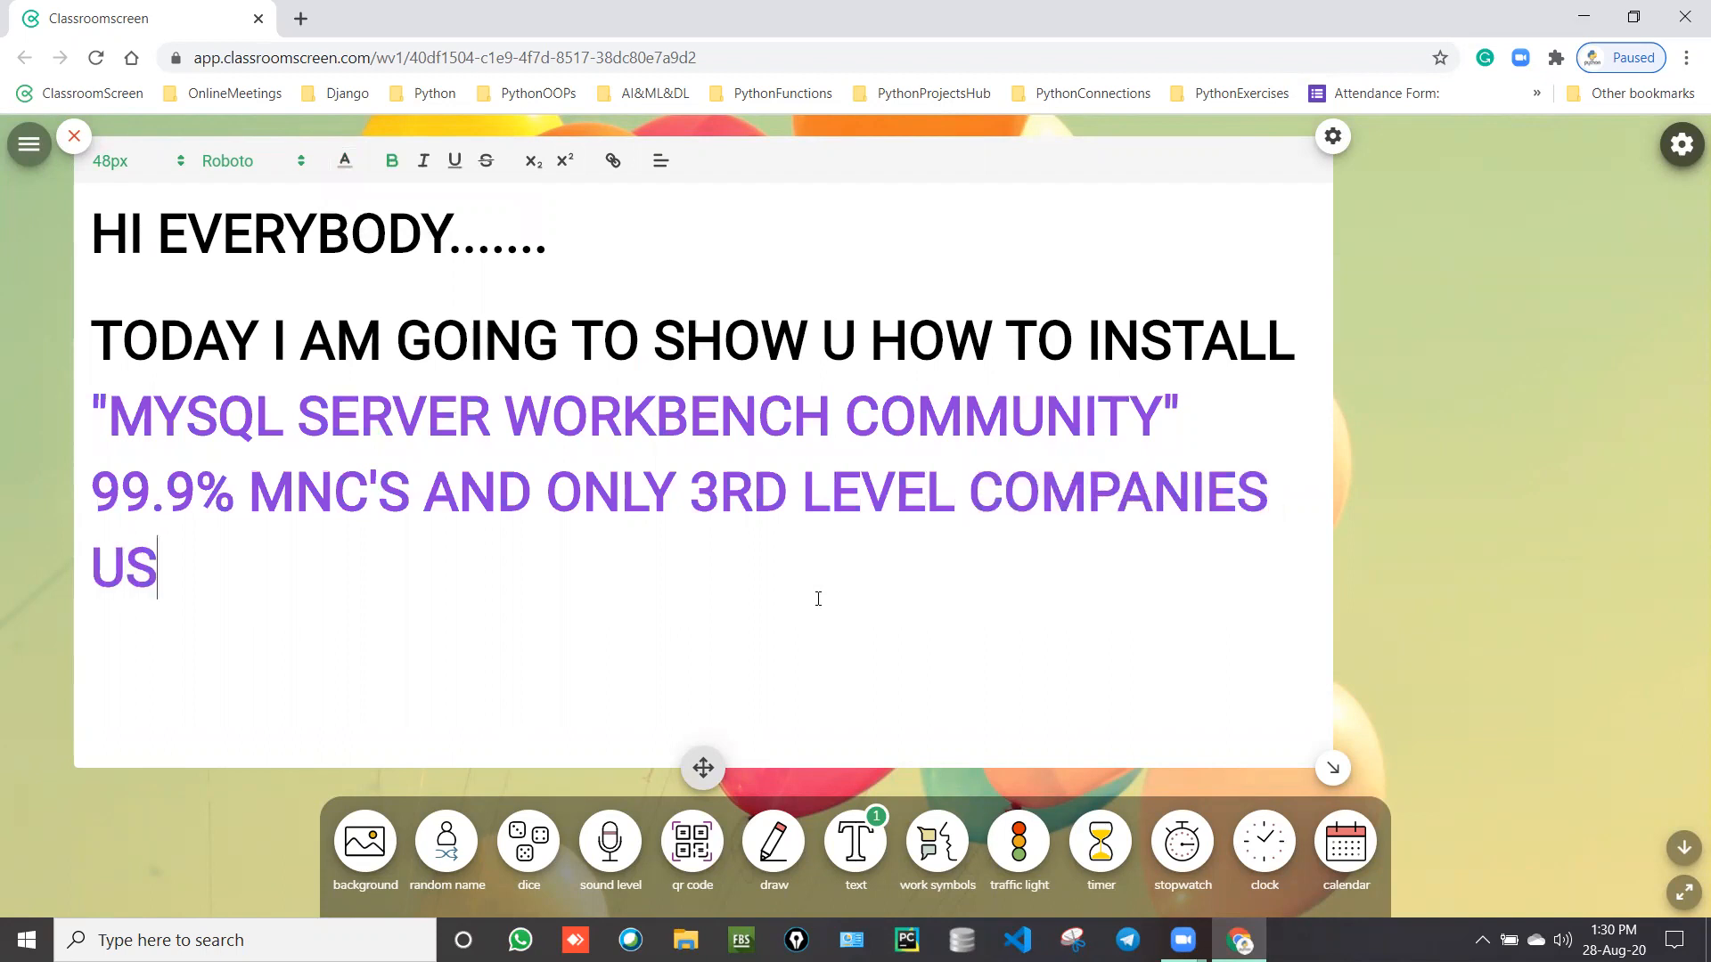
key("BackSpace")
key("BackSpace")
type("E THIS ")
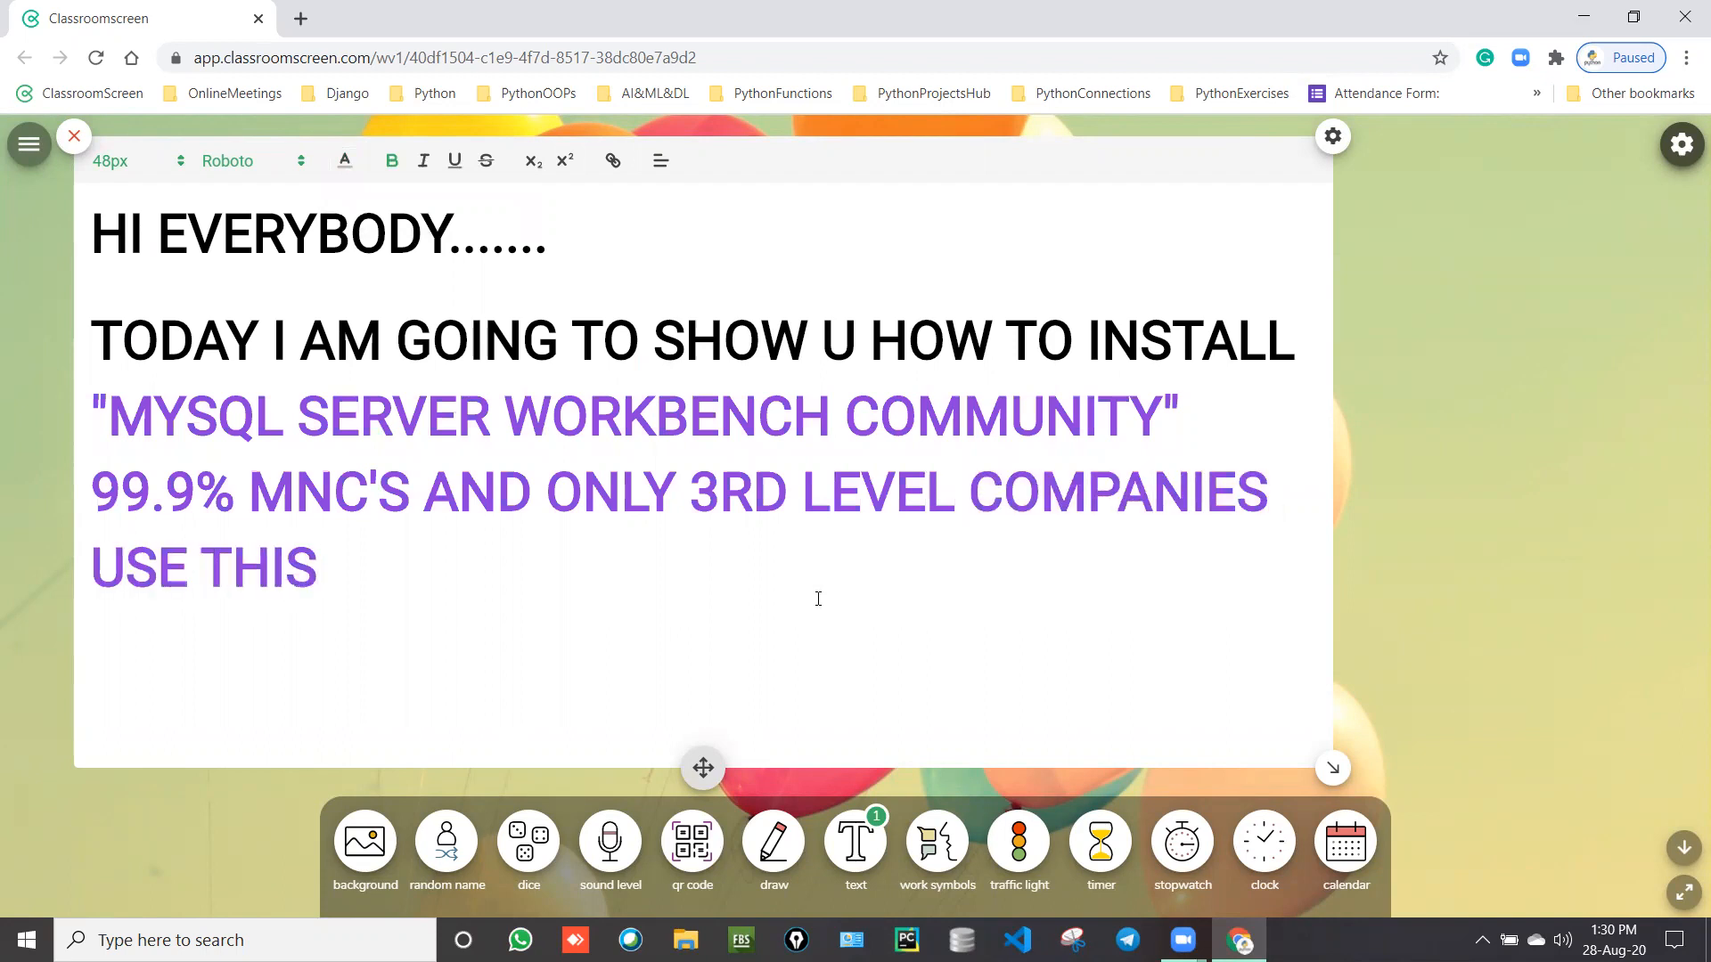
type("MYSQL SER")
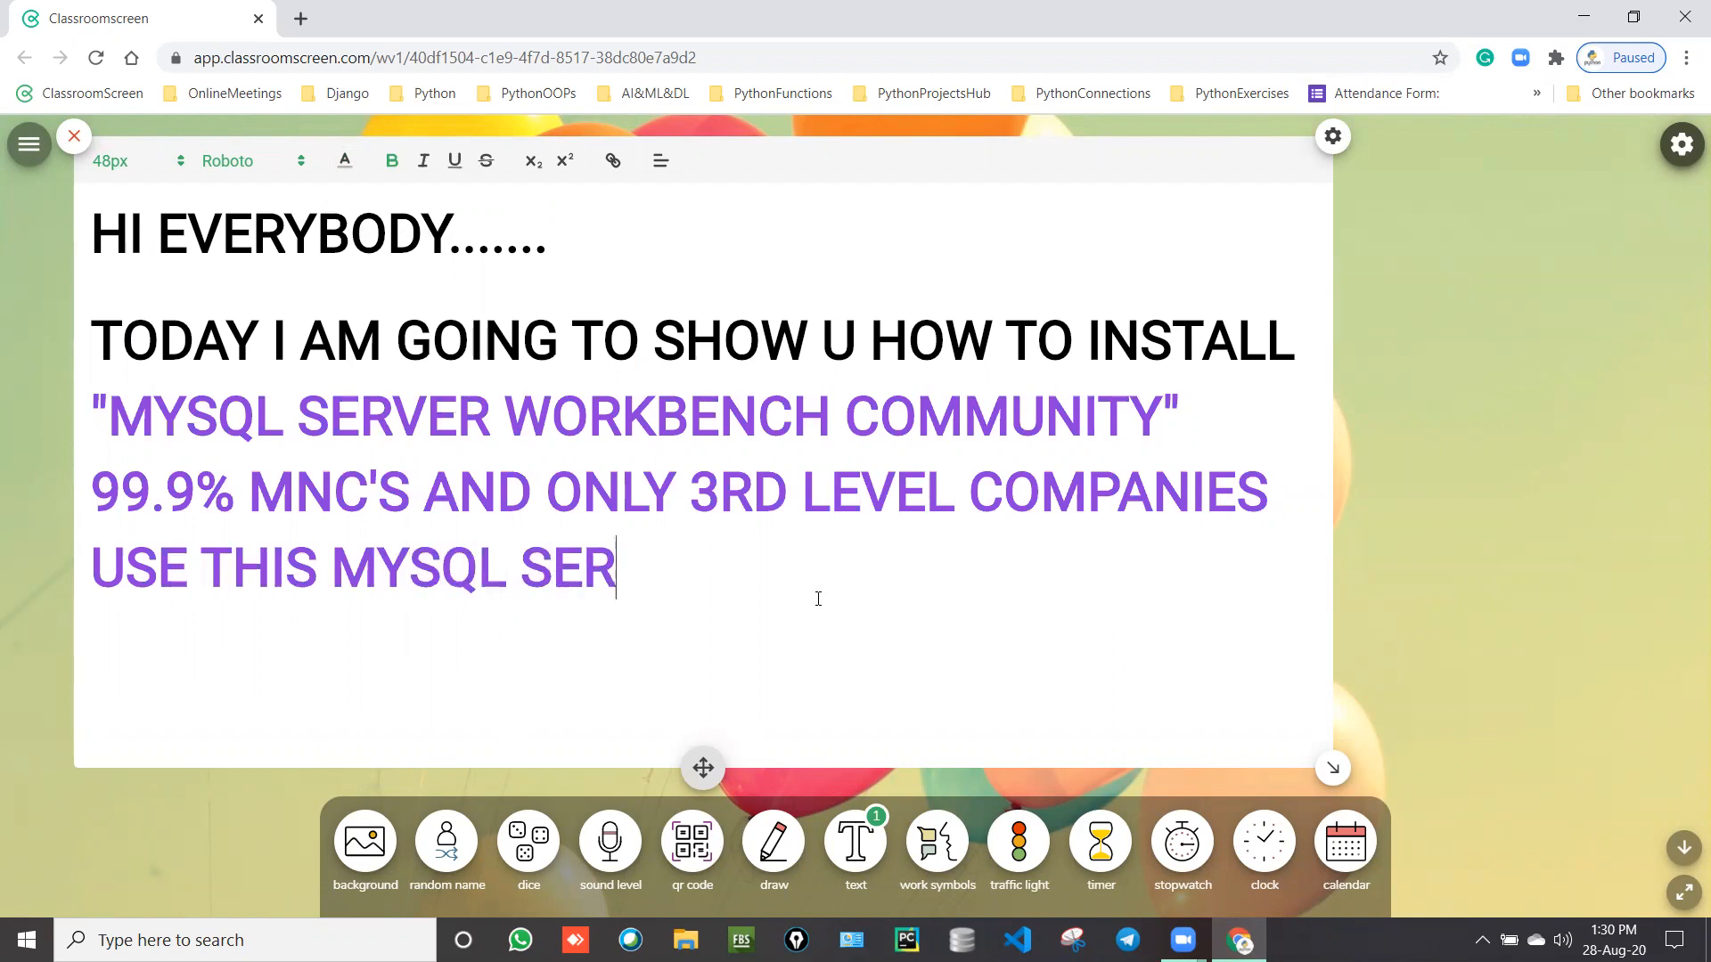
type("VER .")
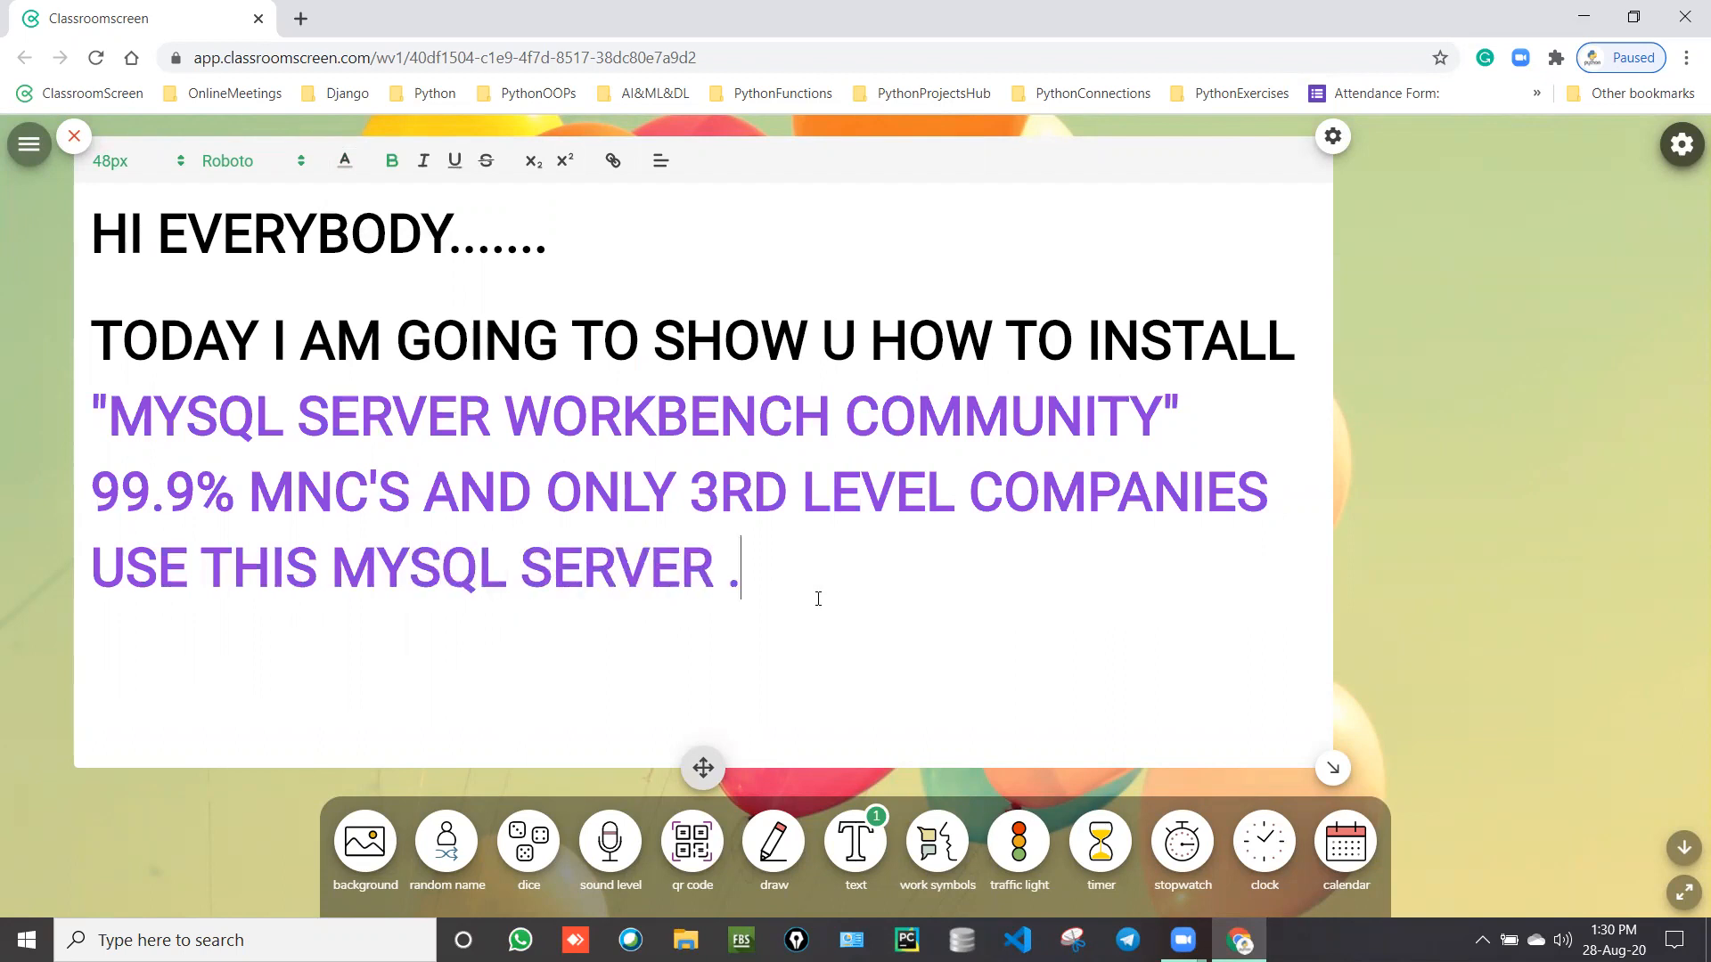
type("..DATA BASE ")
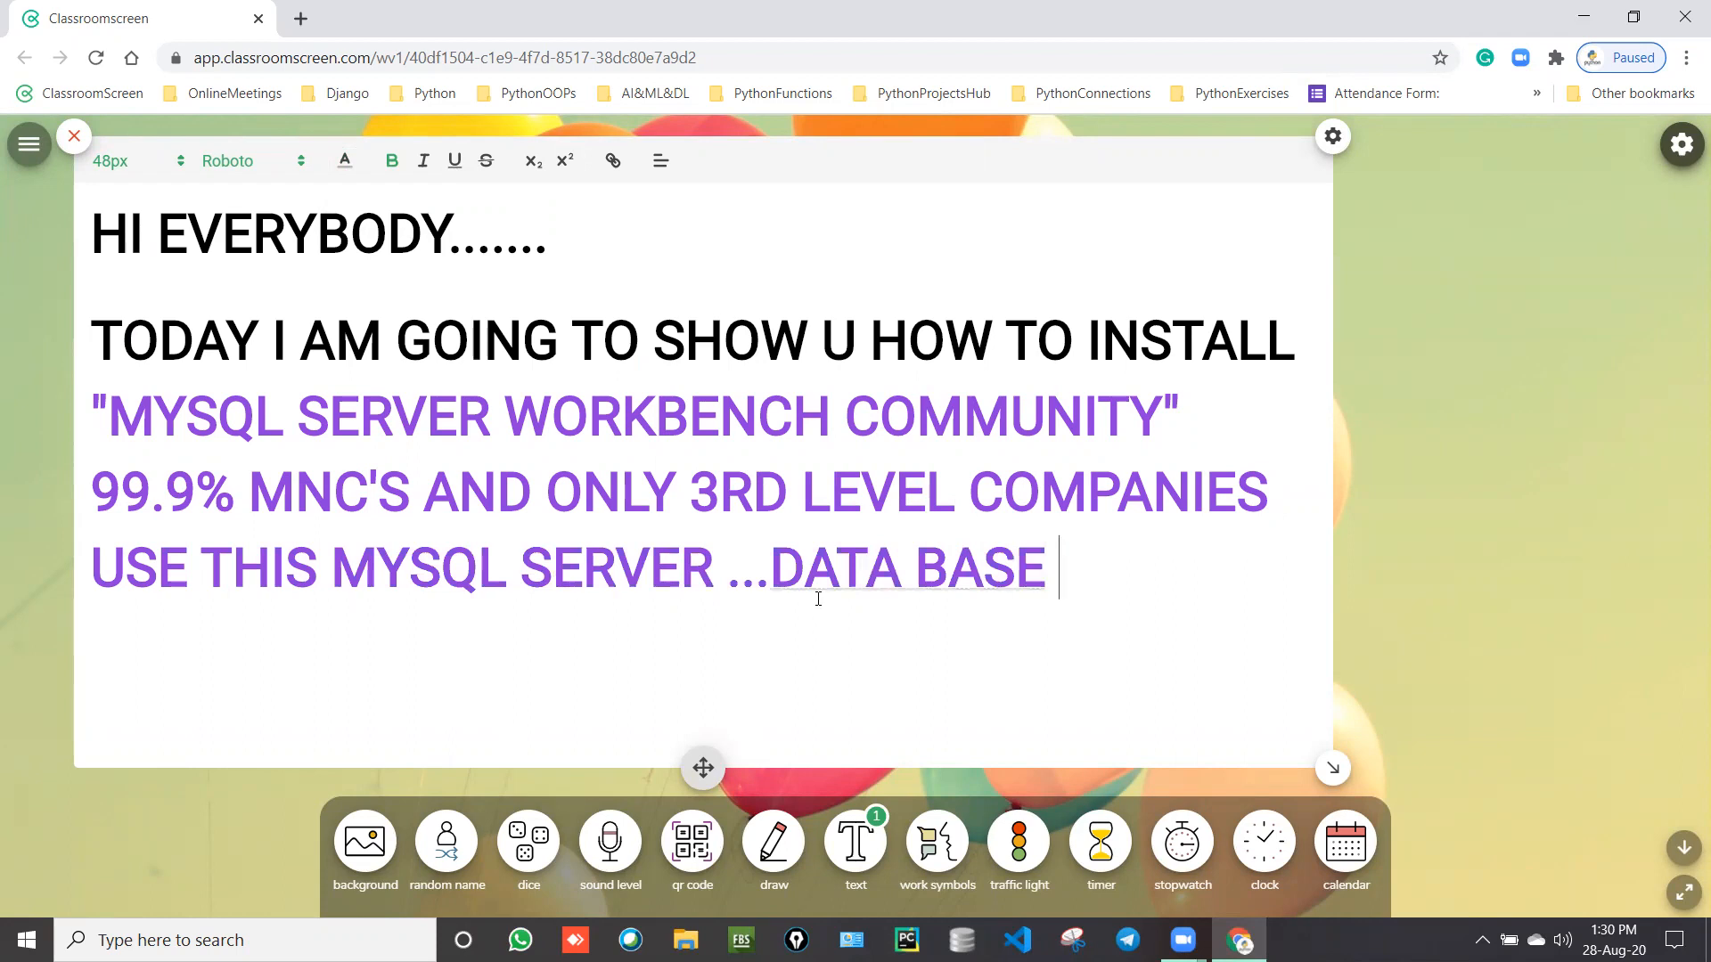
type("SERVERS.")
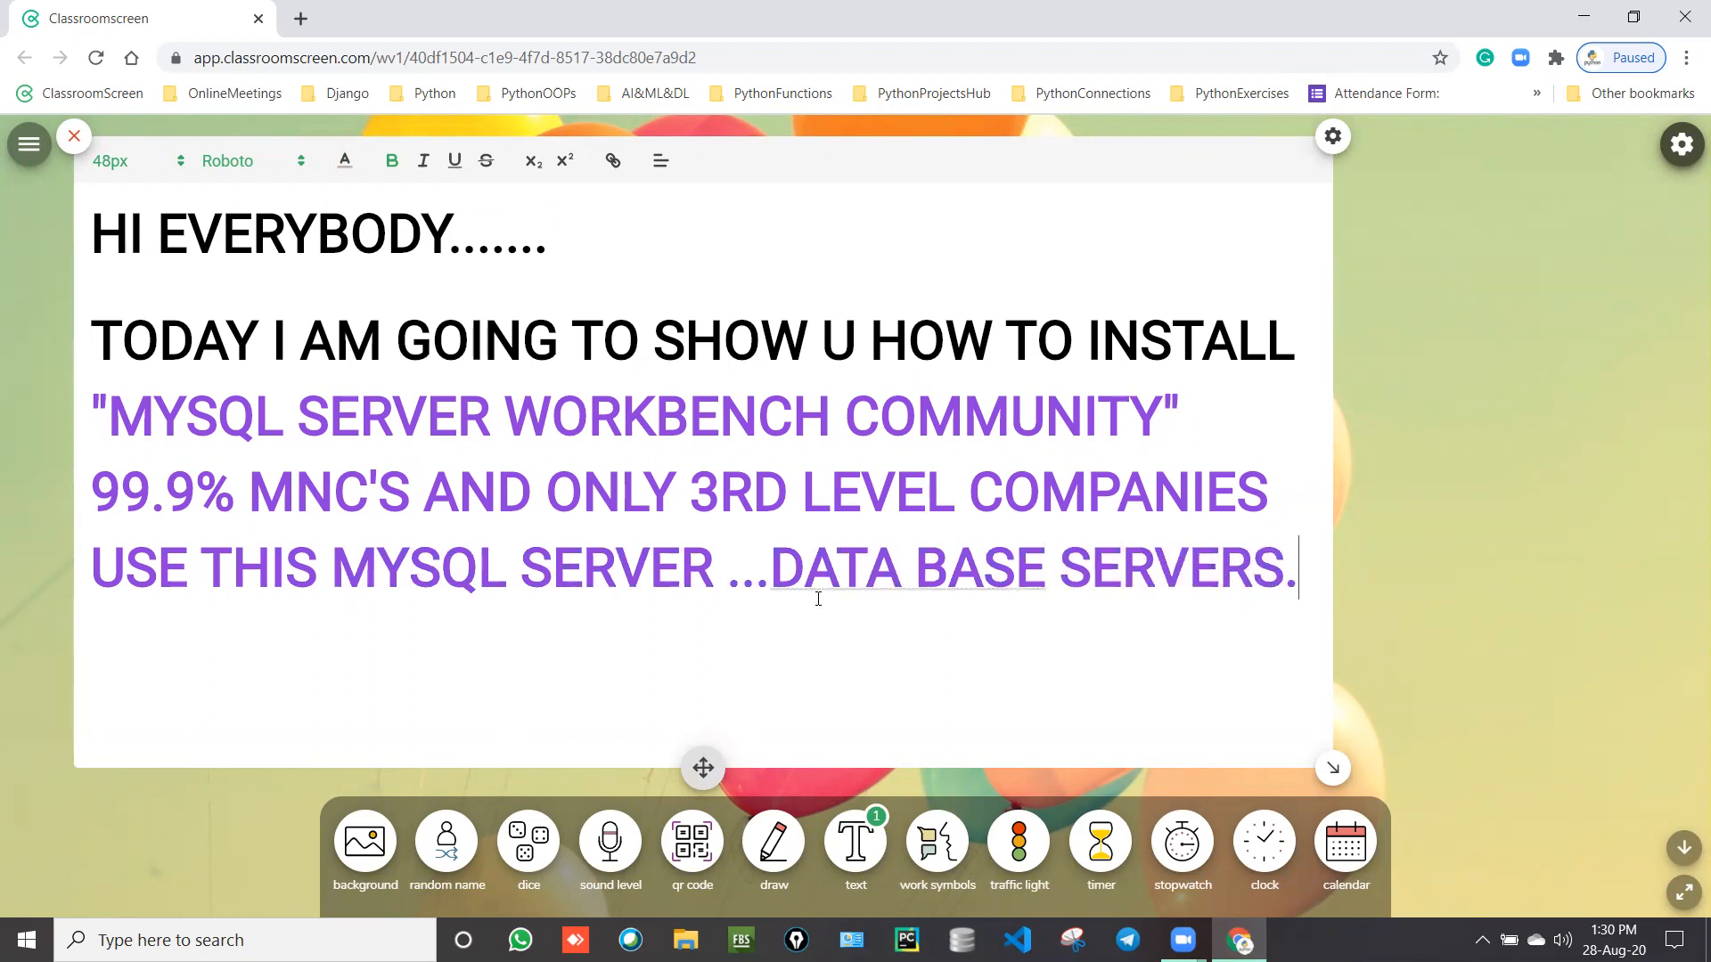
type("...PYTHON,J")
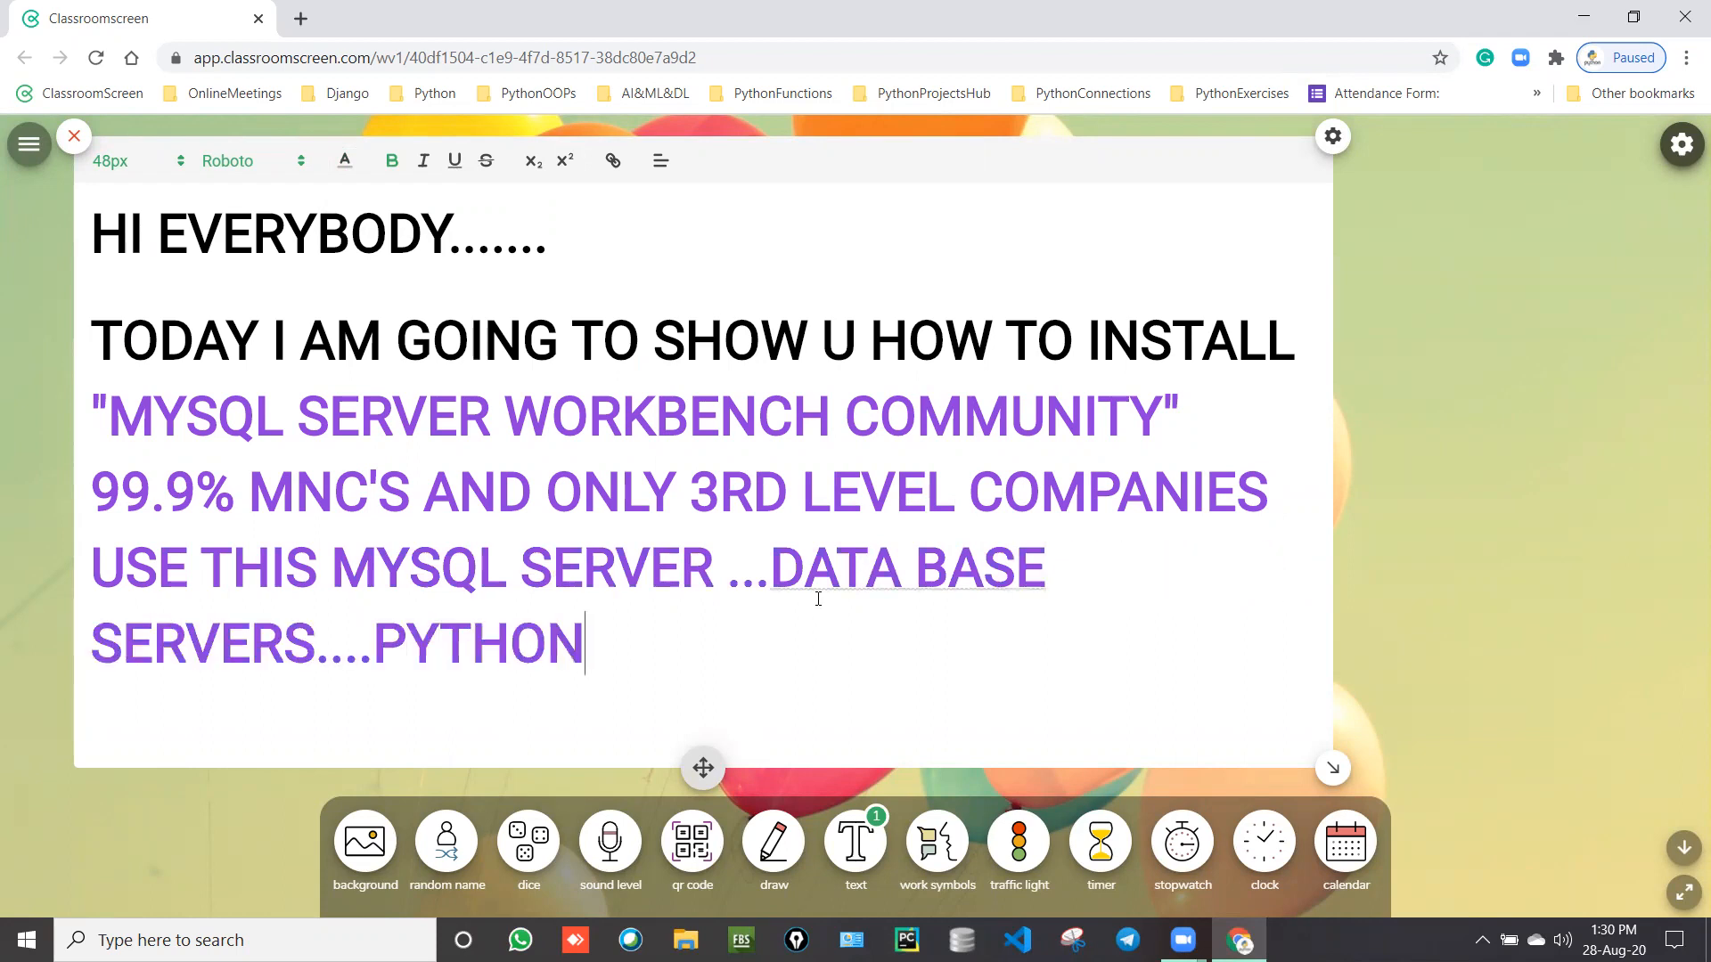
key("BackSpace")
key("BackSpace")
key("BackSpace")
key("BackSpace")
key("BackSpace")
key("BackSpace")
key("BackSpace")
key("BackSpace")
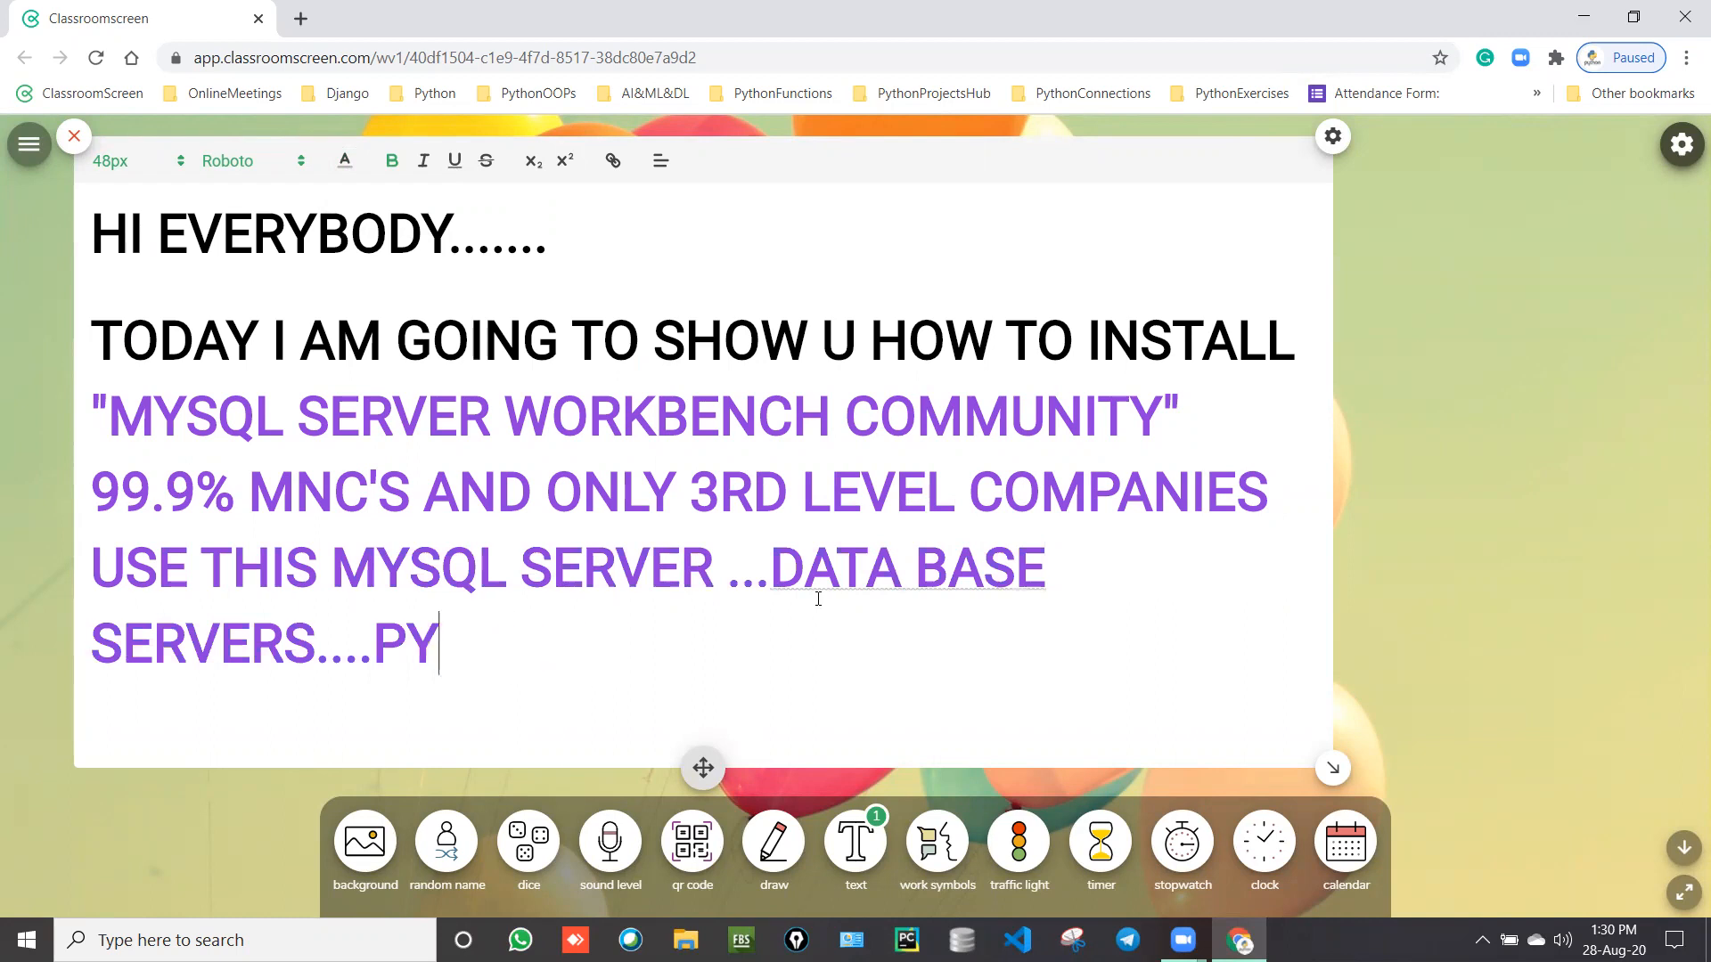
type(".")
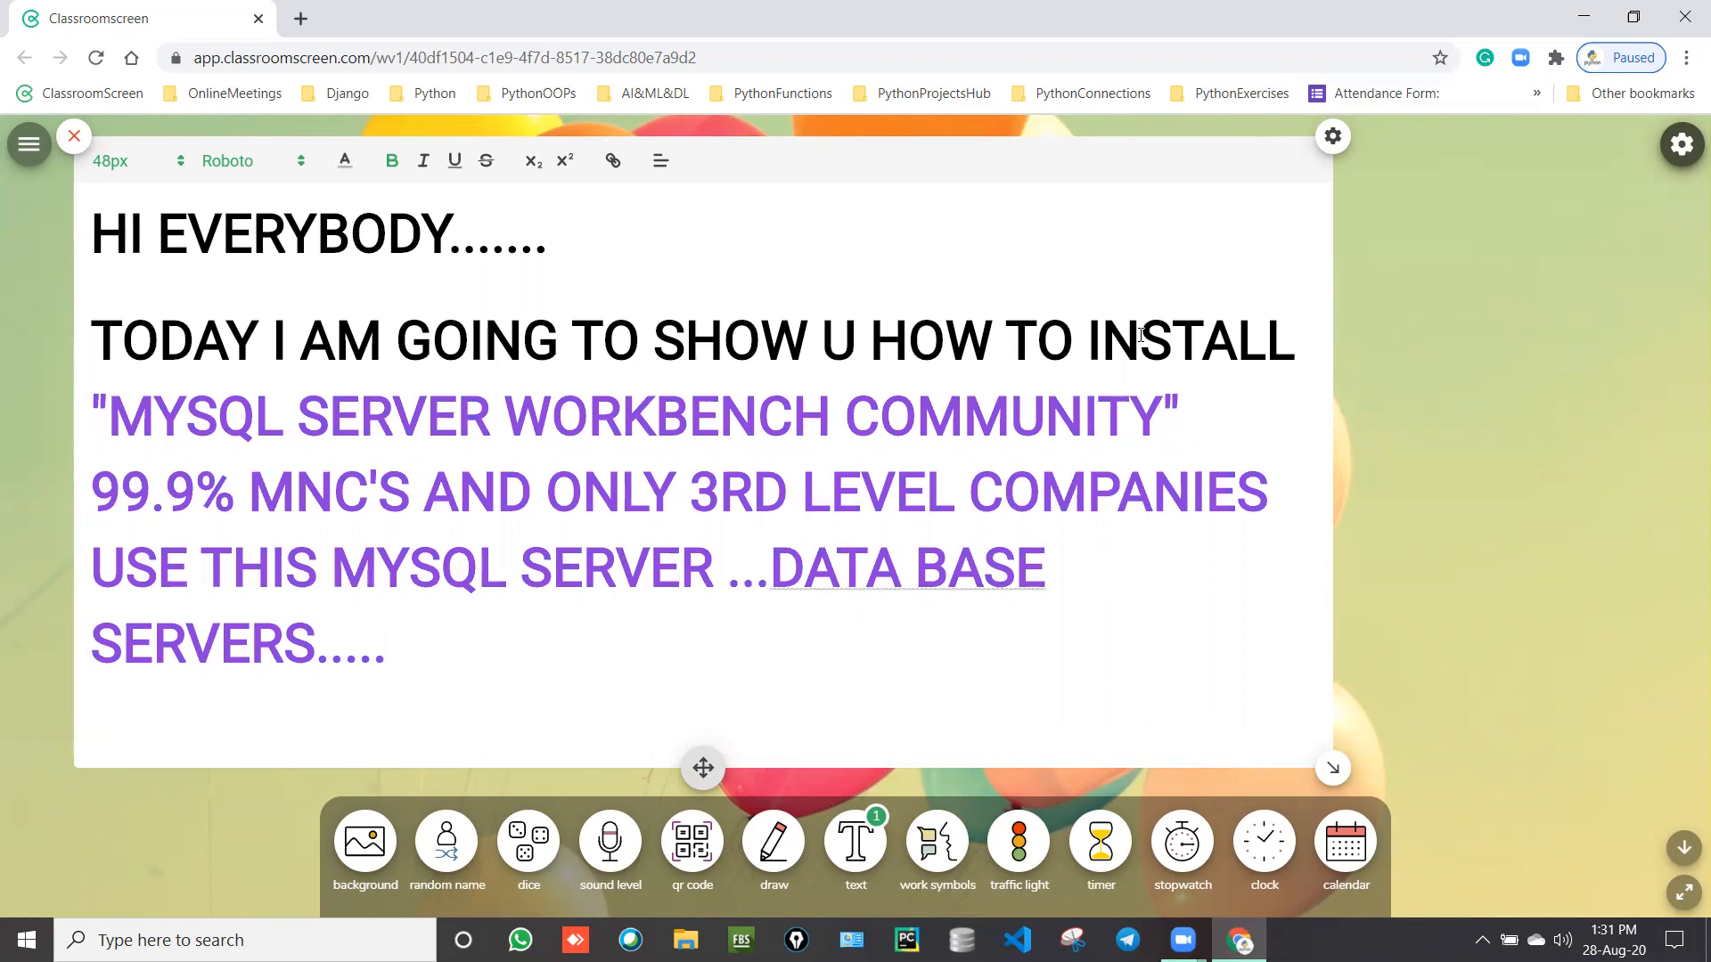
Step: Select the whole quoted "MYSQL SERVER WORKBENCH COMMUNITY" line and change its colour to red
left_click_drag(1208, 415, 486, 442)
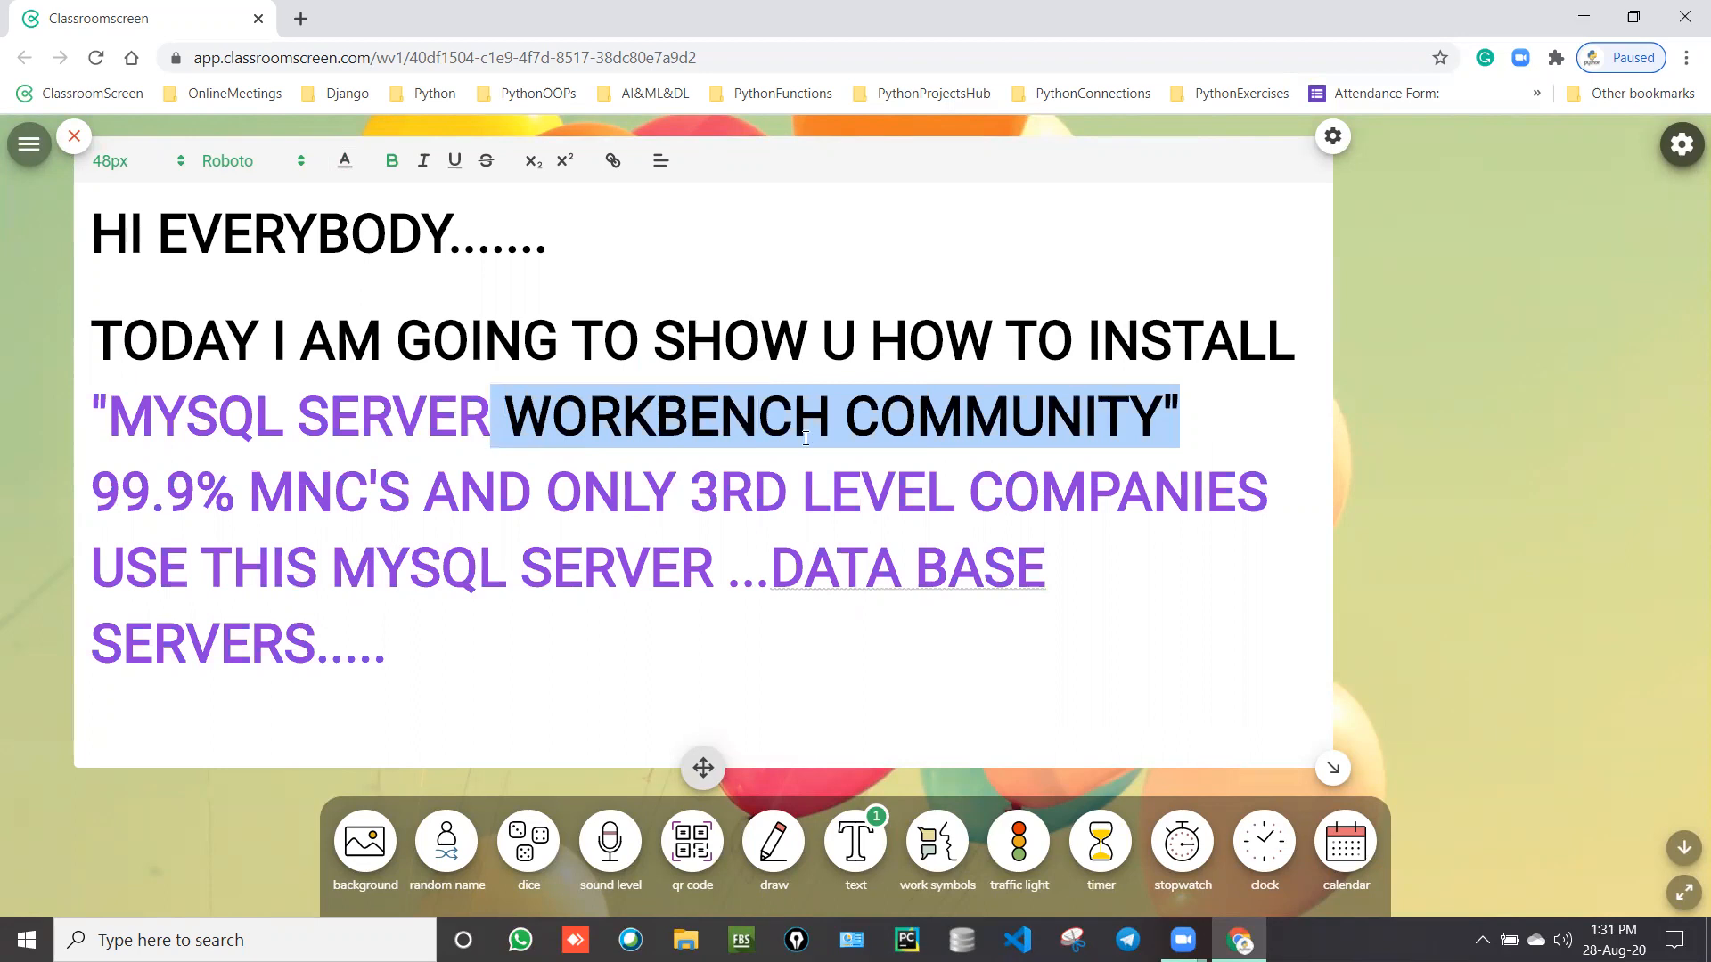
left_click(1206, 435)
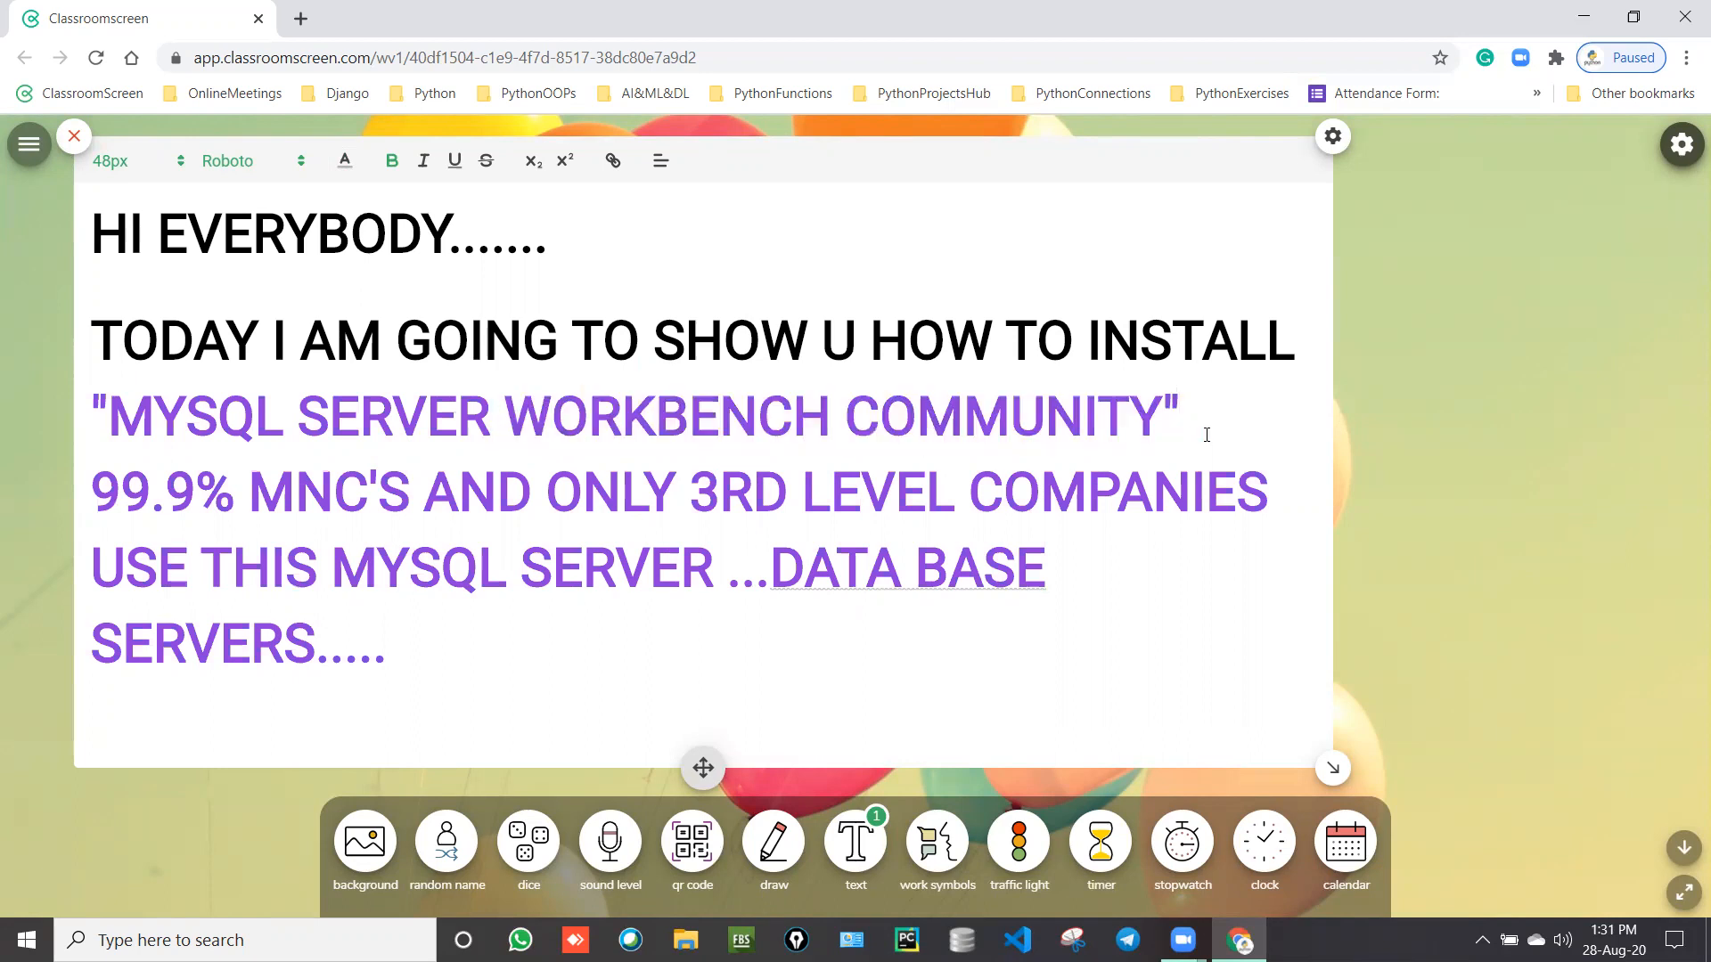
left_click_drag(1206, 435, 71, 409)
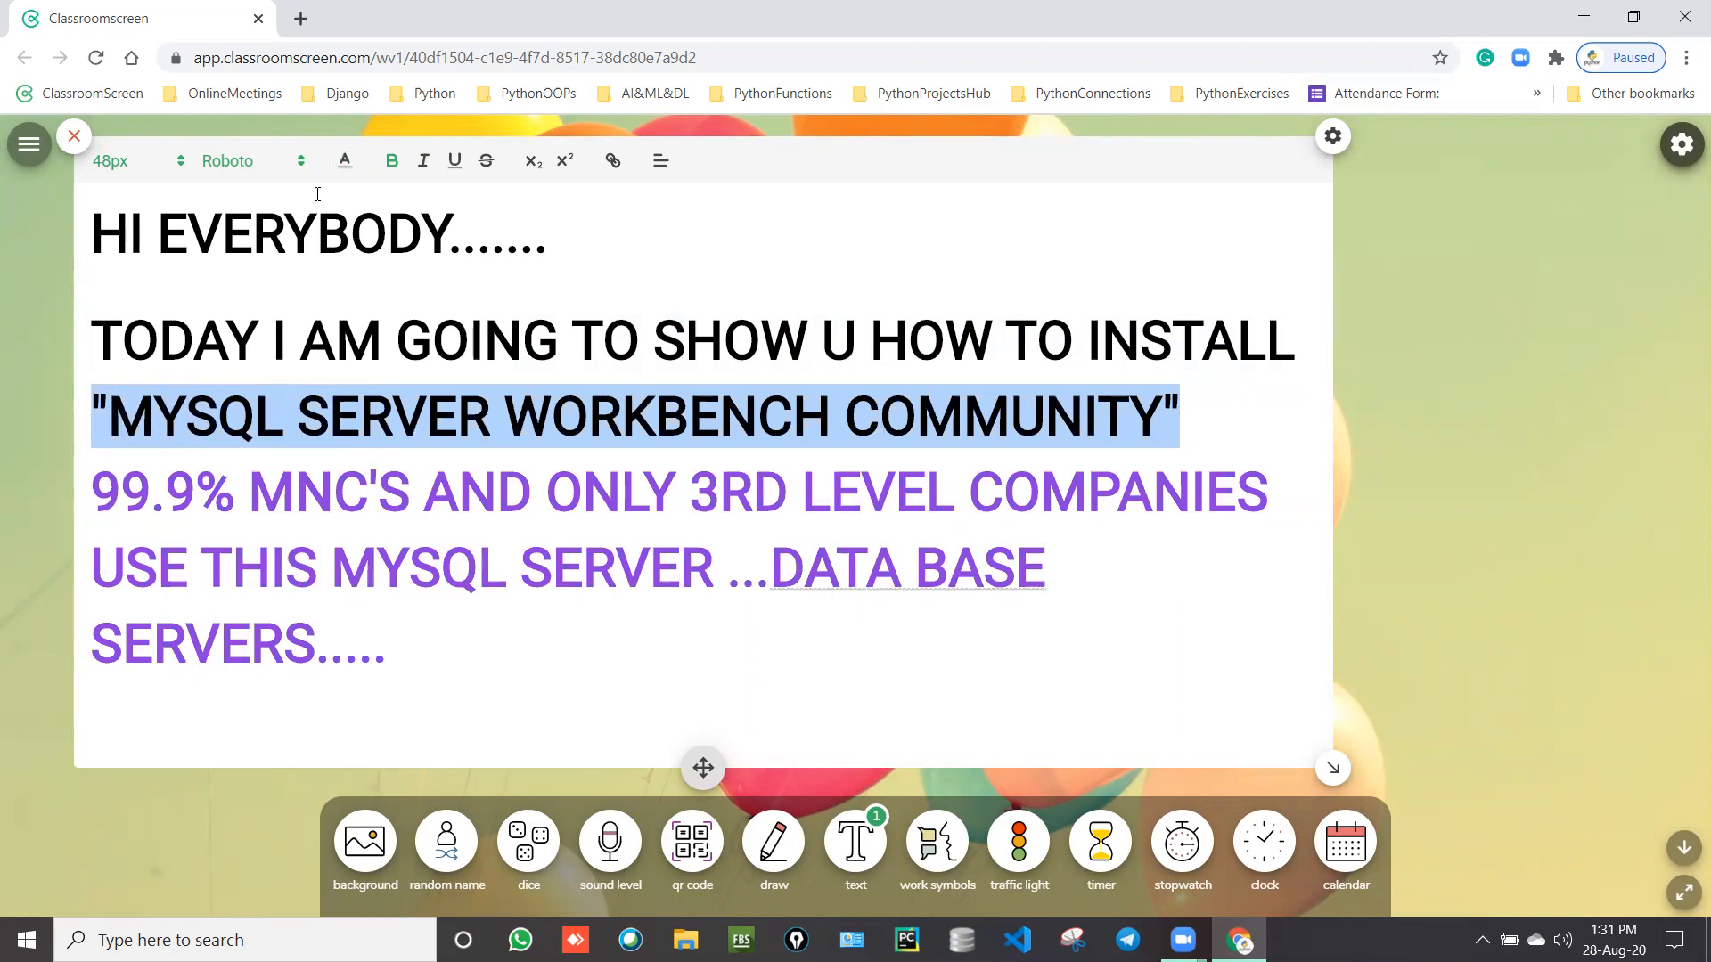
left_click(344, 161)
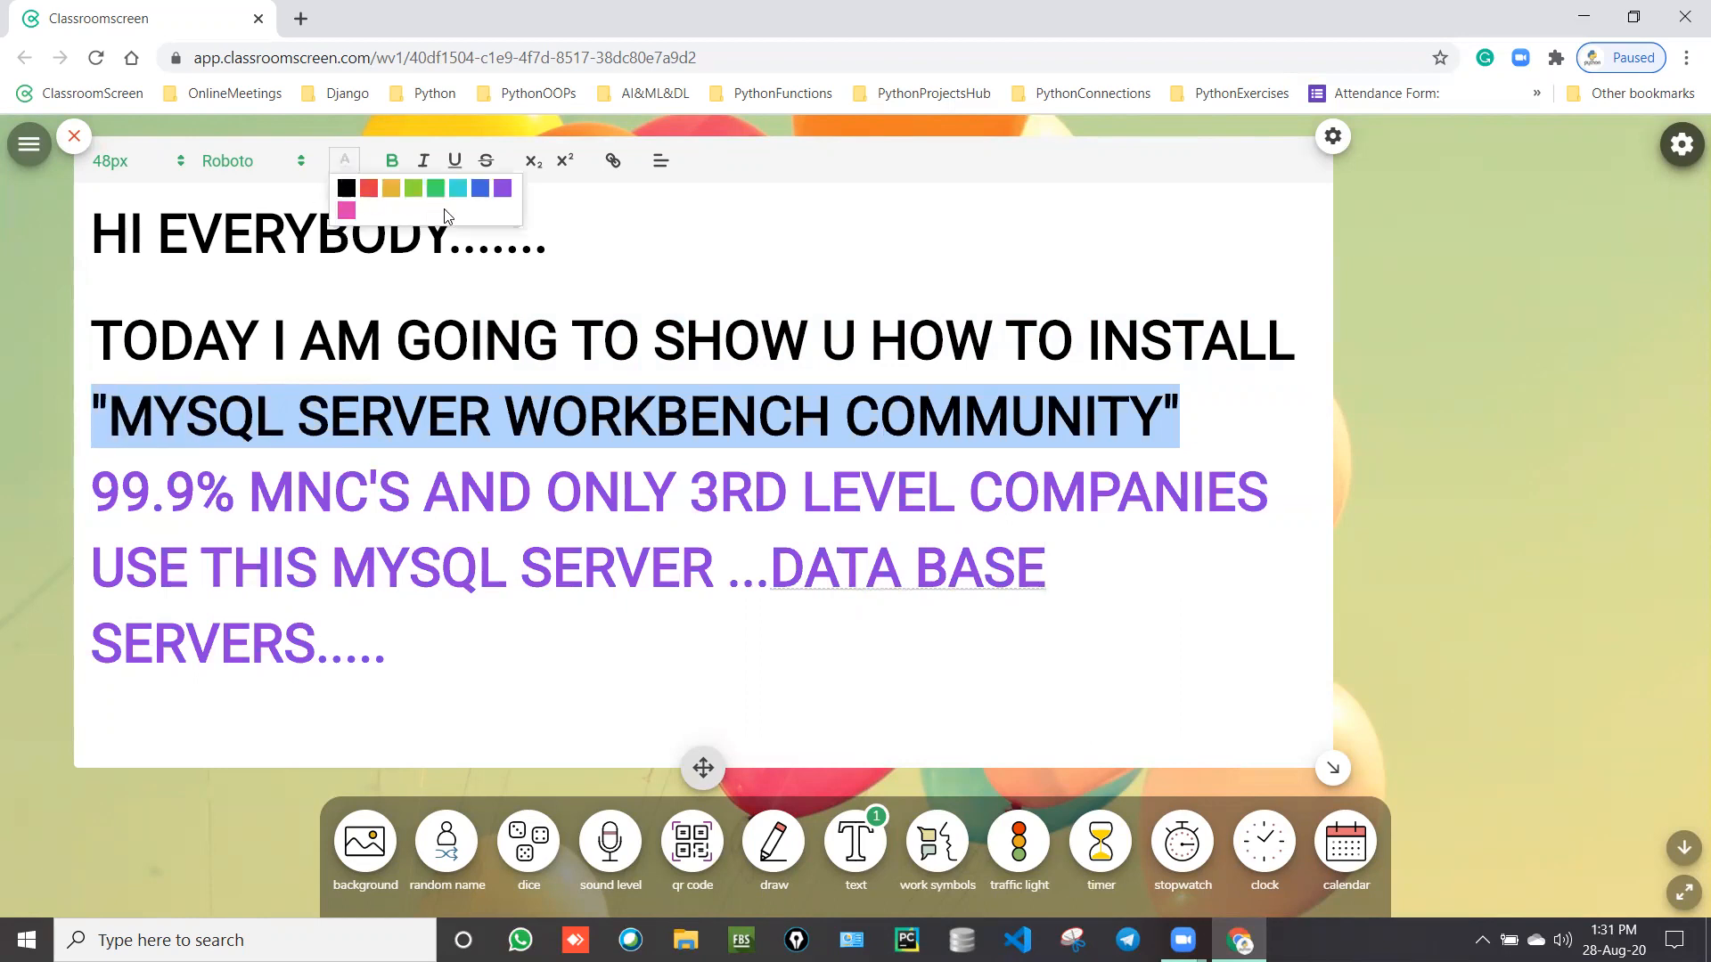
left_click(369, 188)
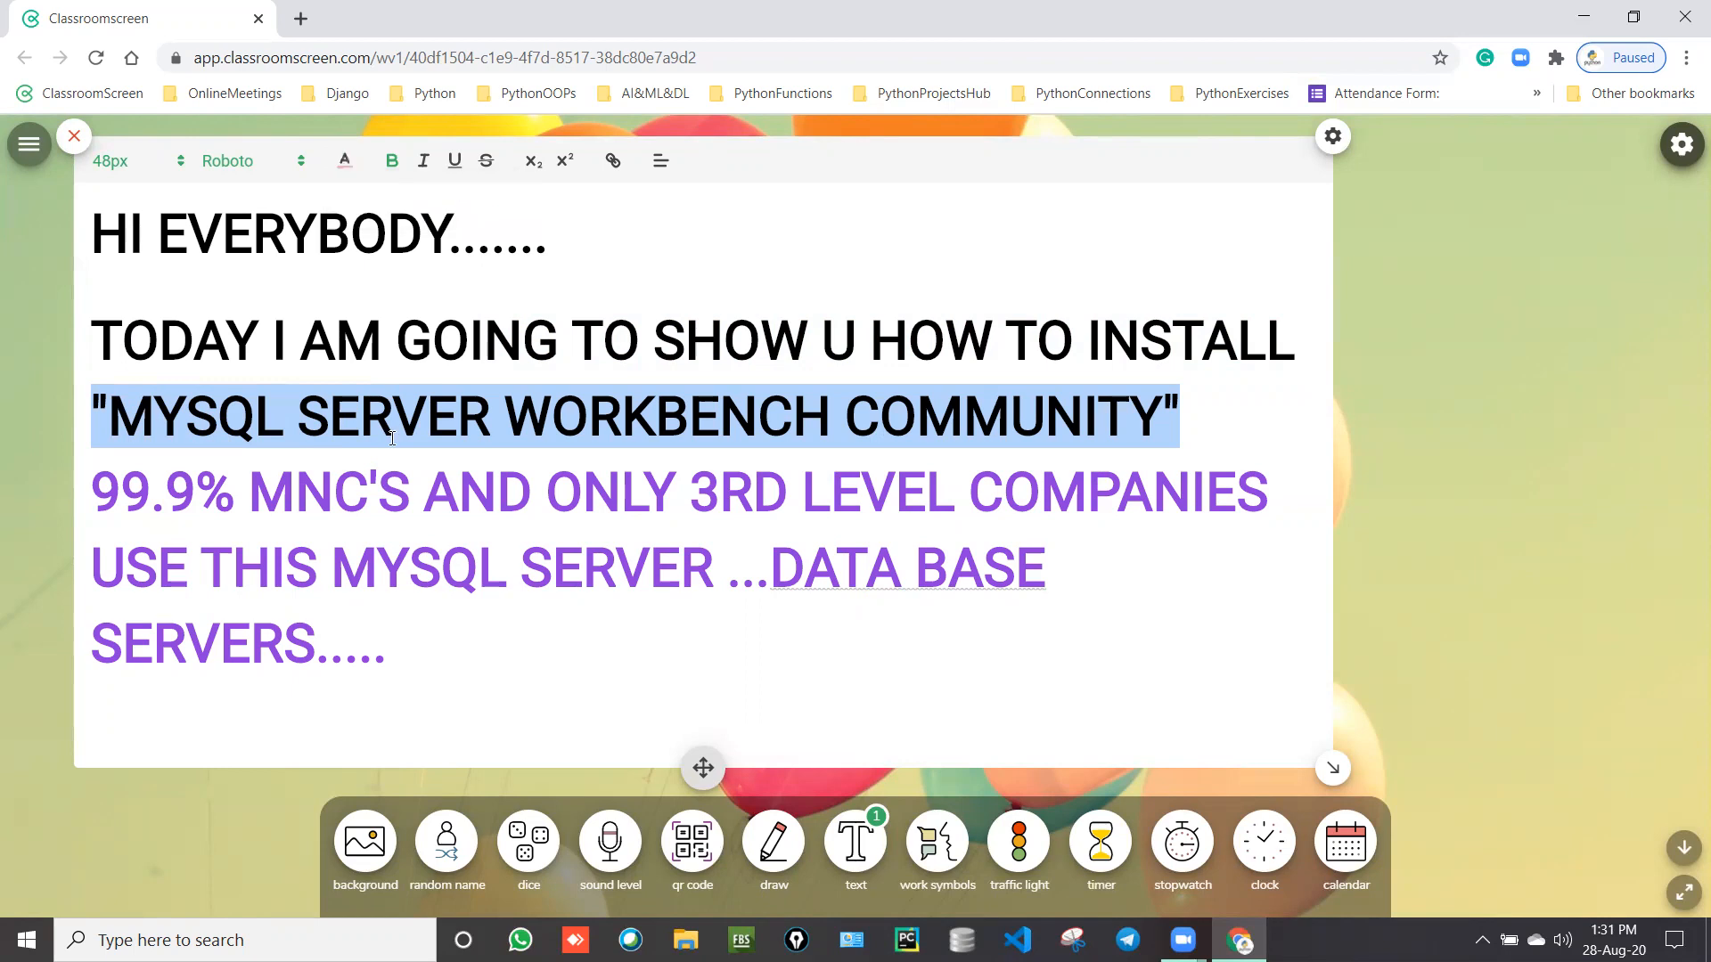
left_click(392, 438)
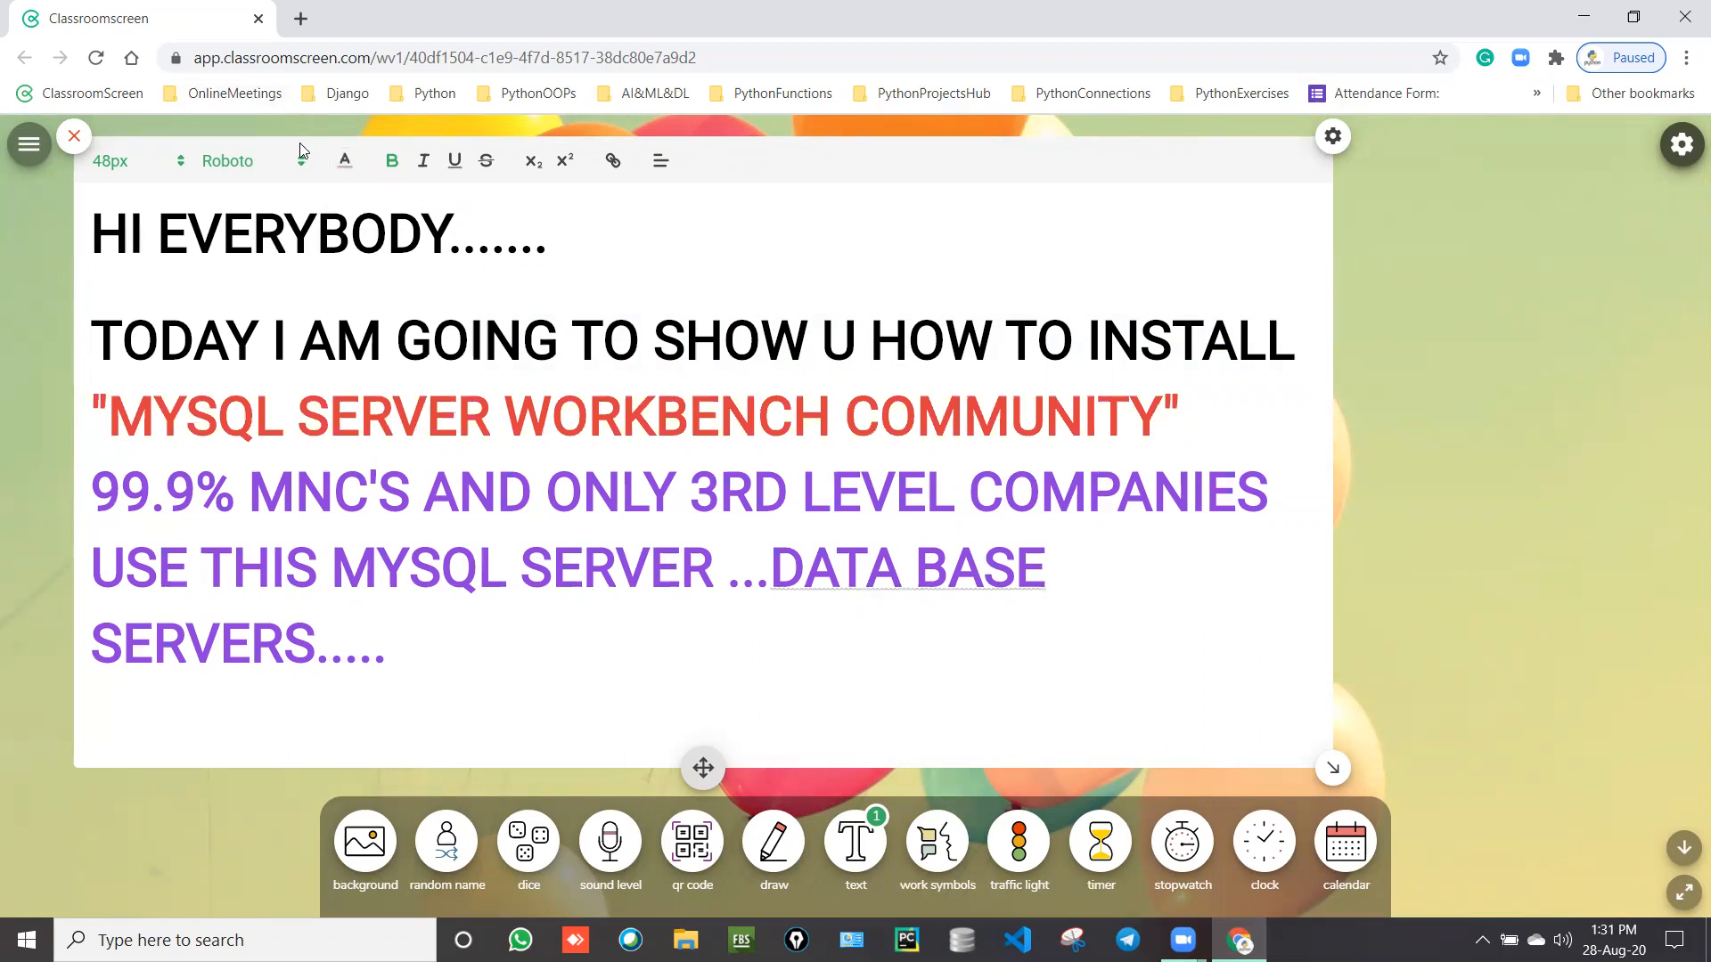
Step: In a new tab, load learningpythoniseasy.blogspot.com from the address bar suggestion
left_click(300, 19)
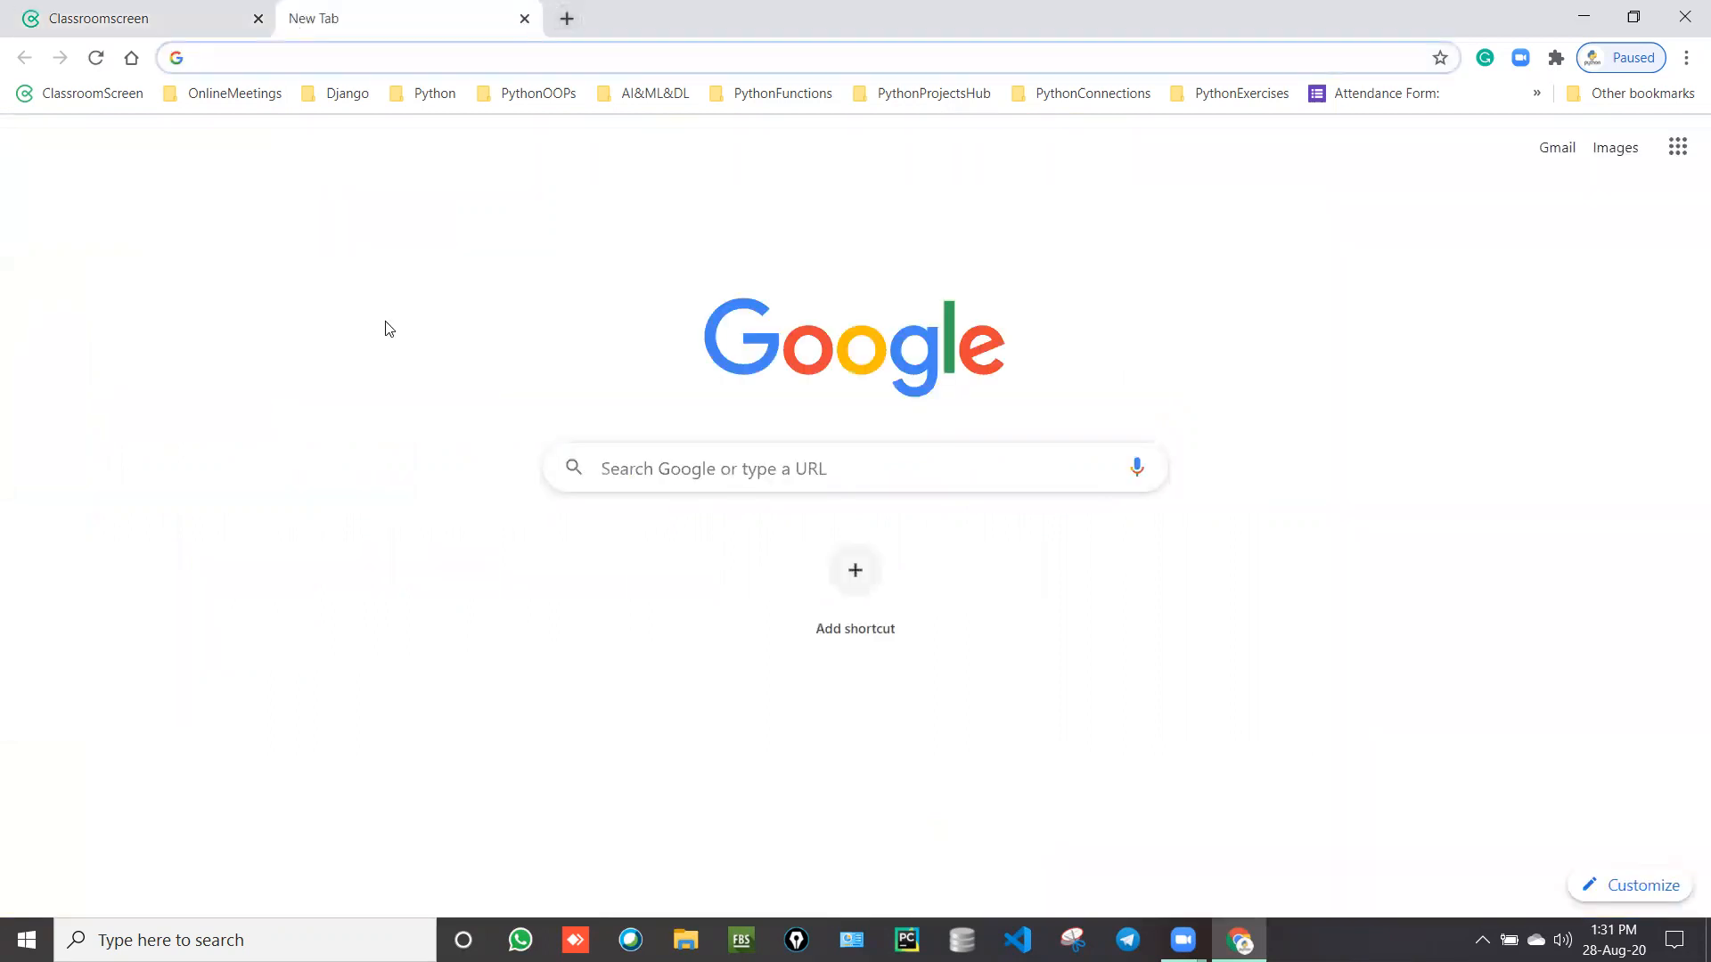
type("l")
key("Return")
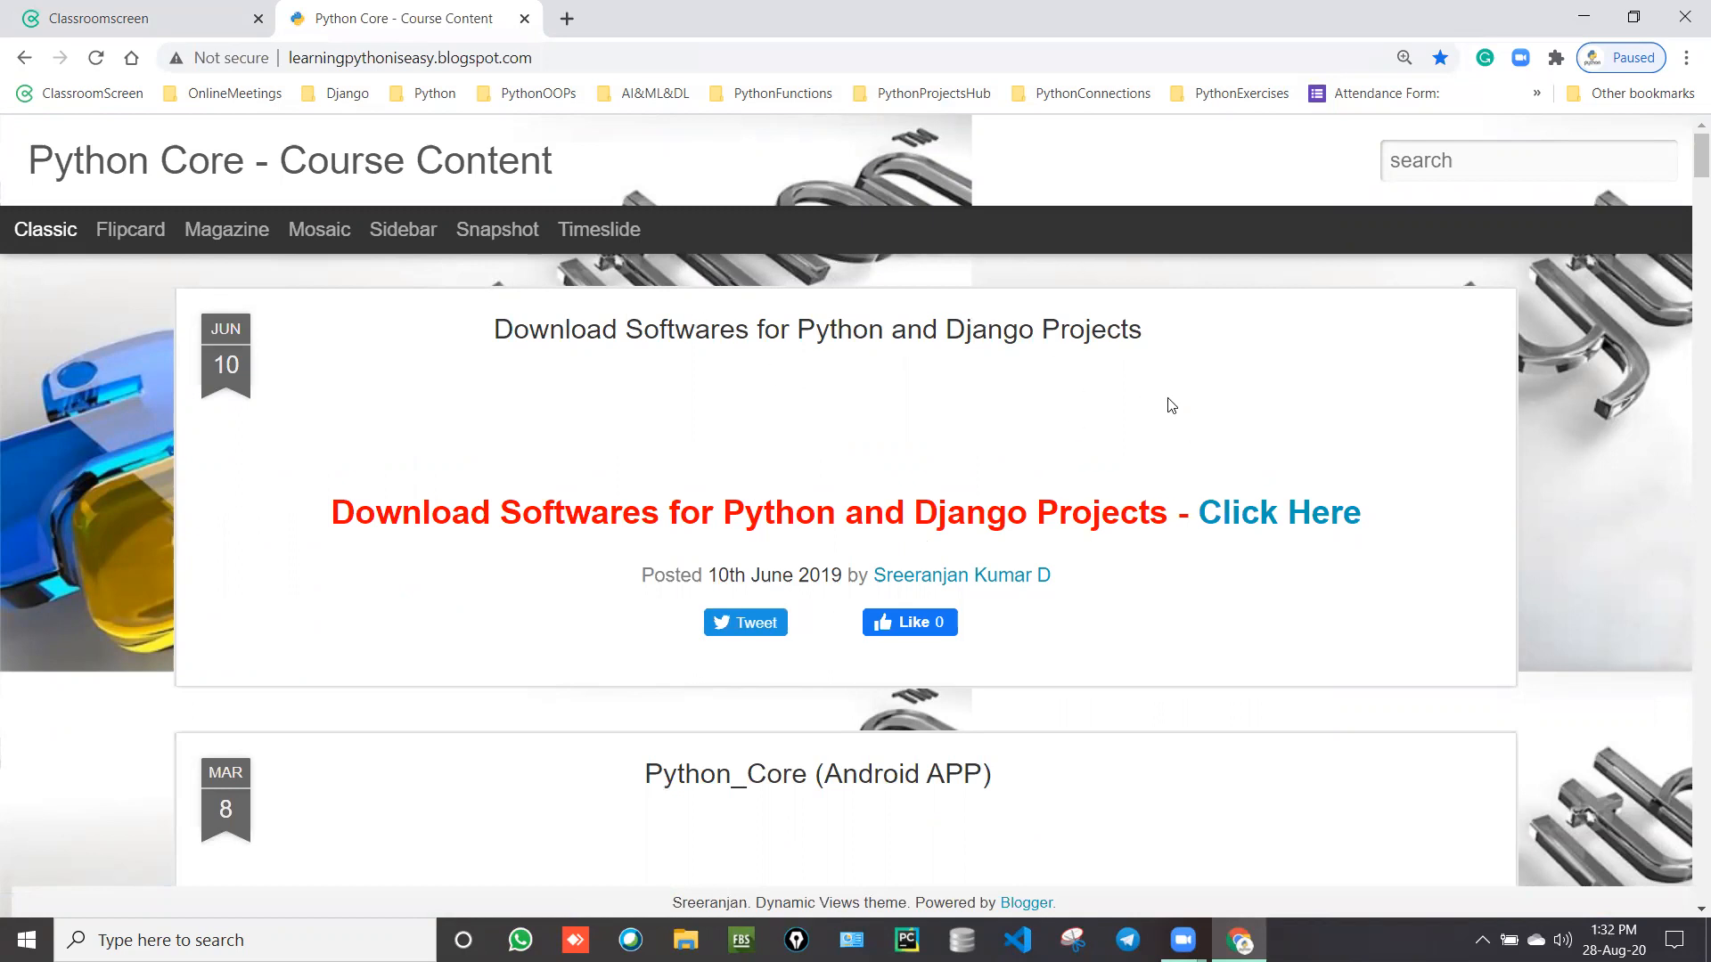
Step: Open the shared Python_Softwares Drive folder from the blog post, dismiss the Try Drive promo, and open MYSQL_WORKBENCH
left_click(1270, 524)
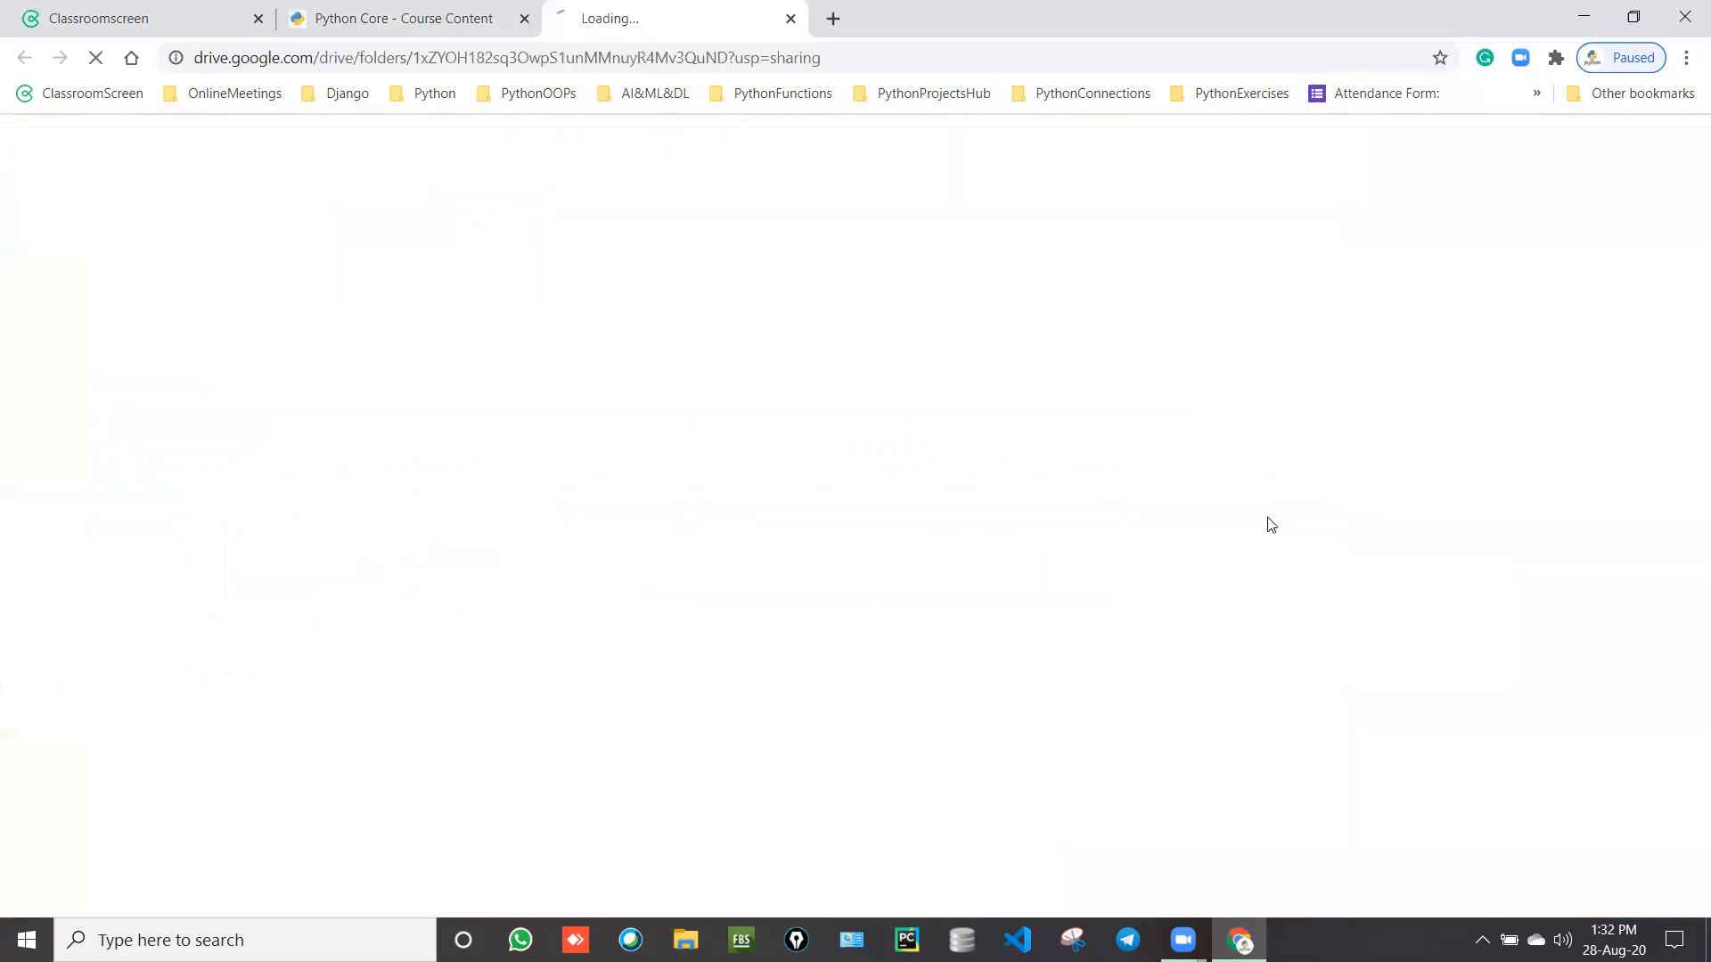
left_click(360, 34)
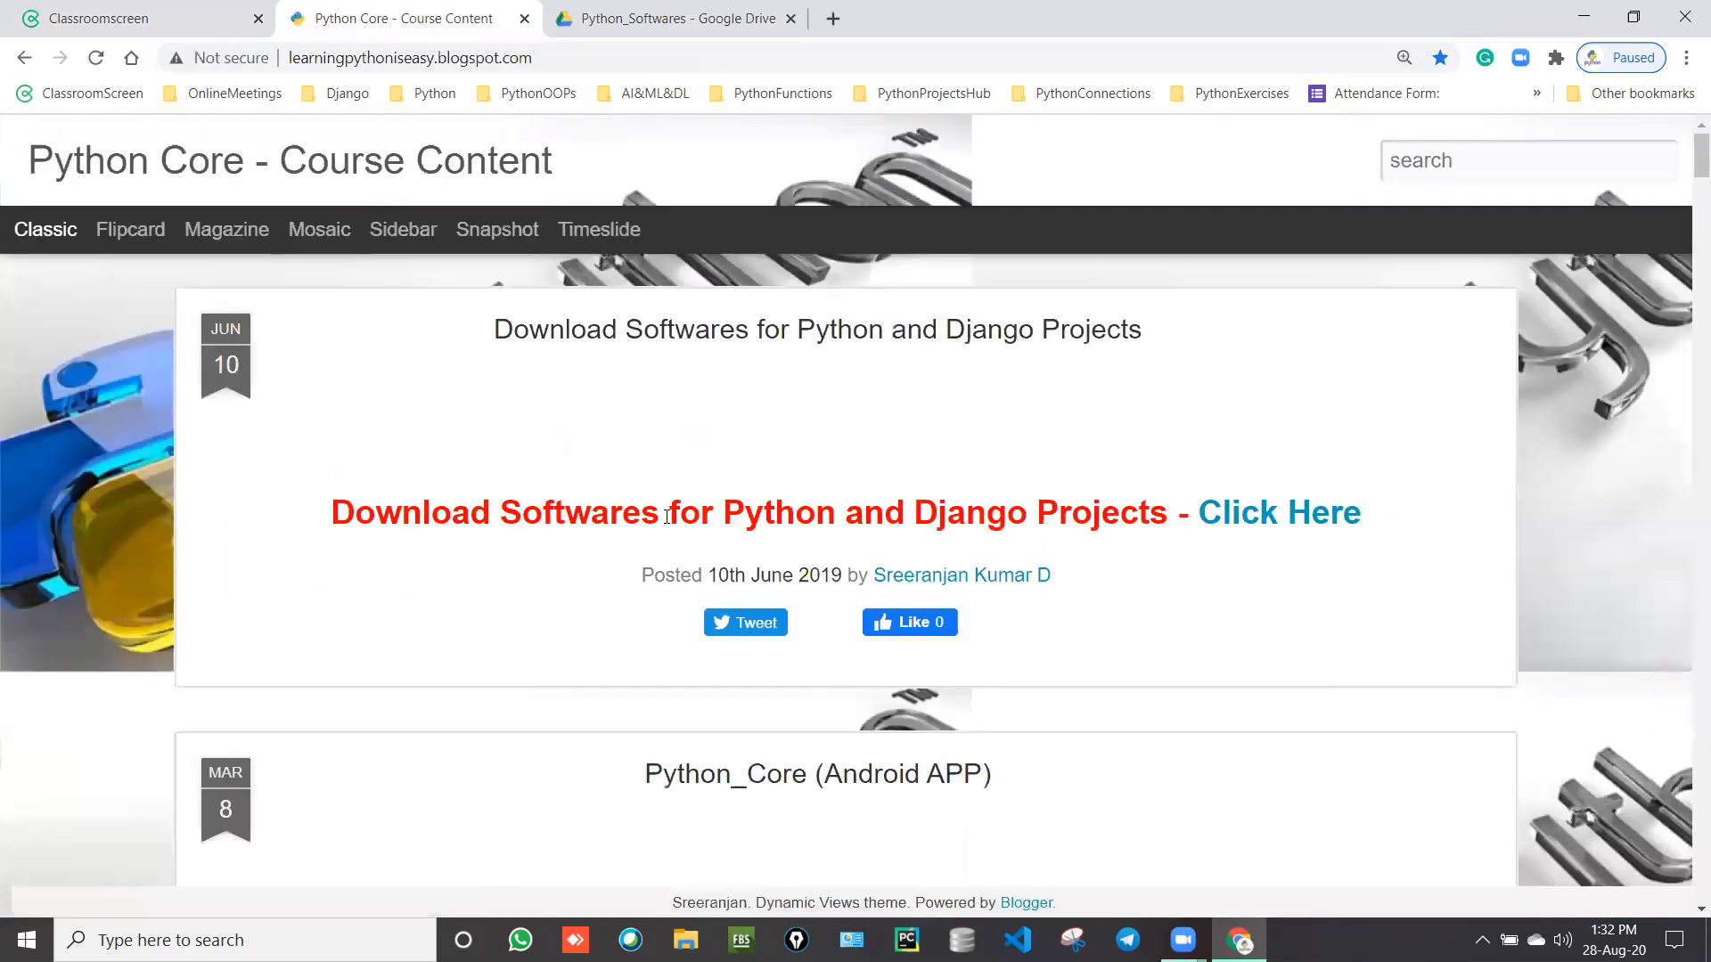
left_click(642, 17)
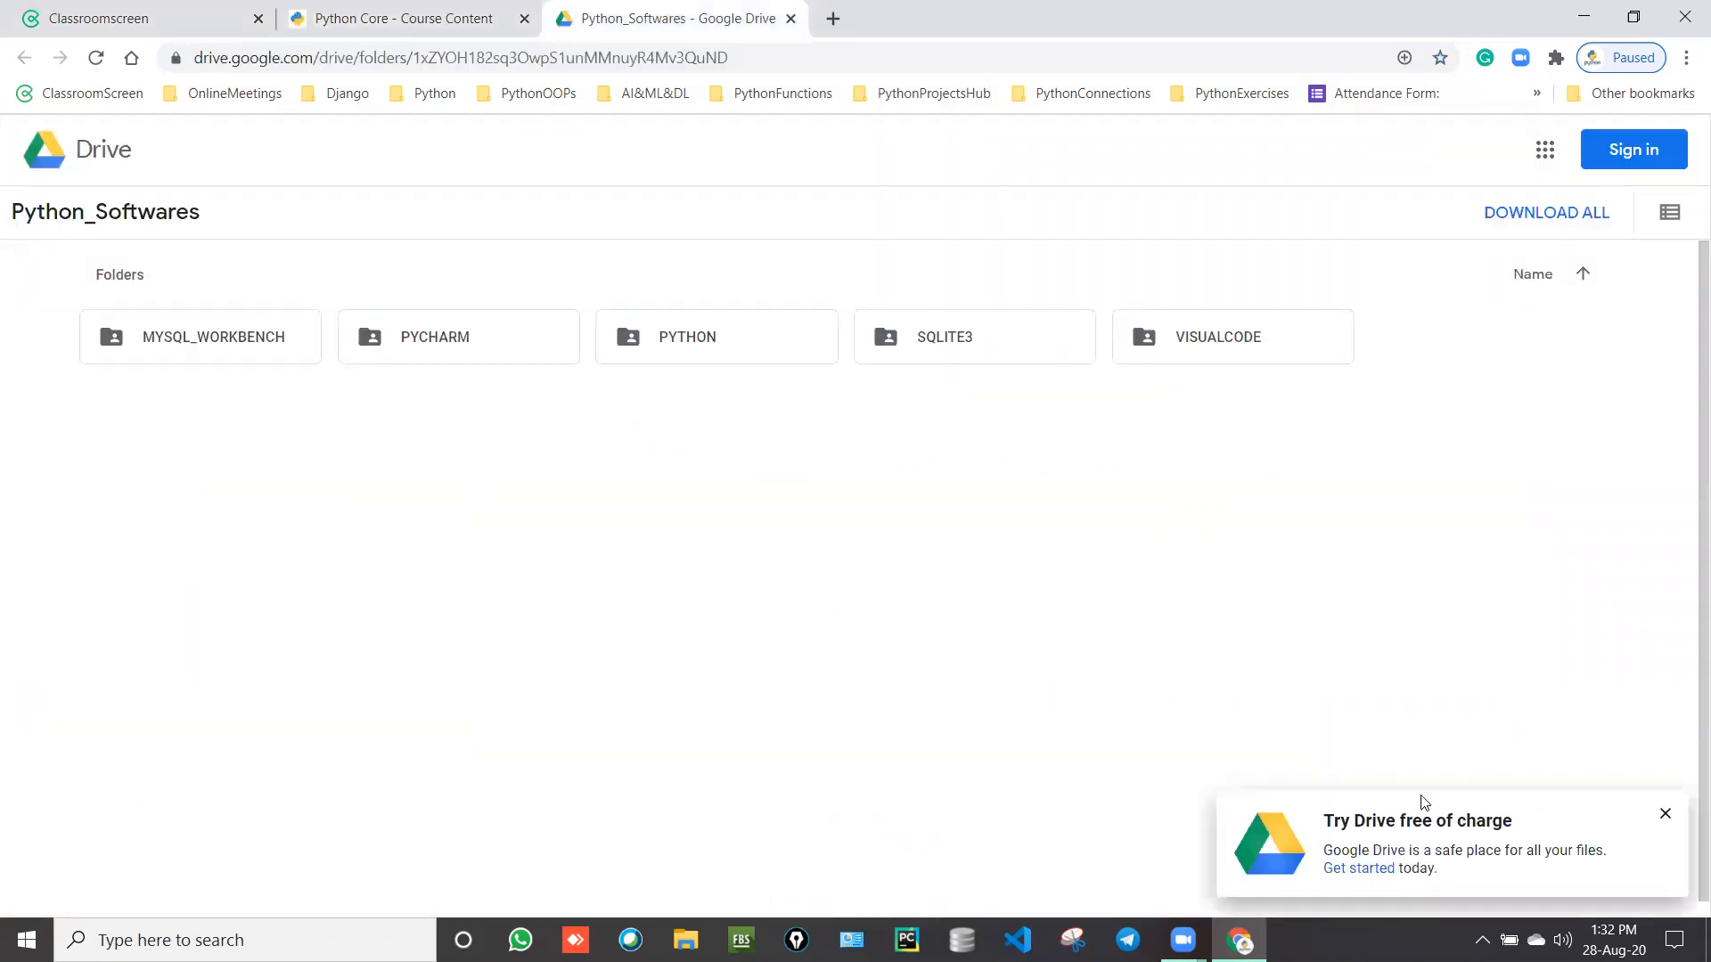
left_click(1666, 817)
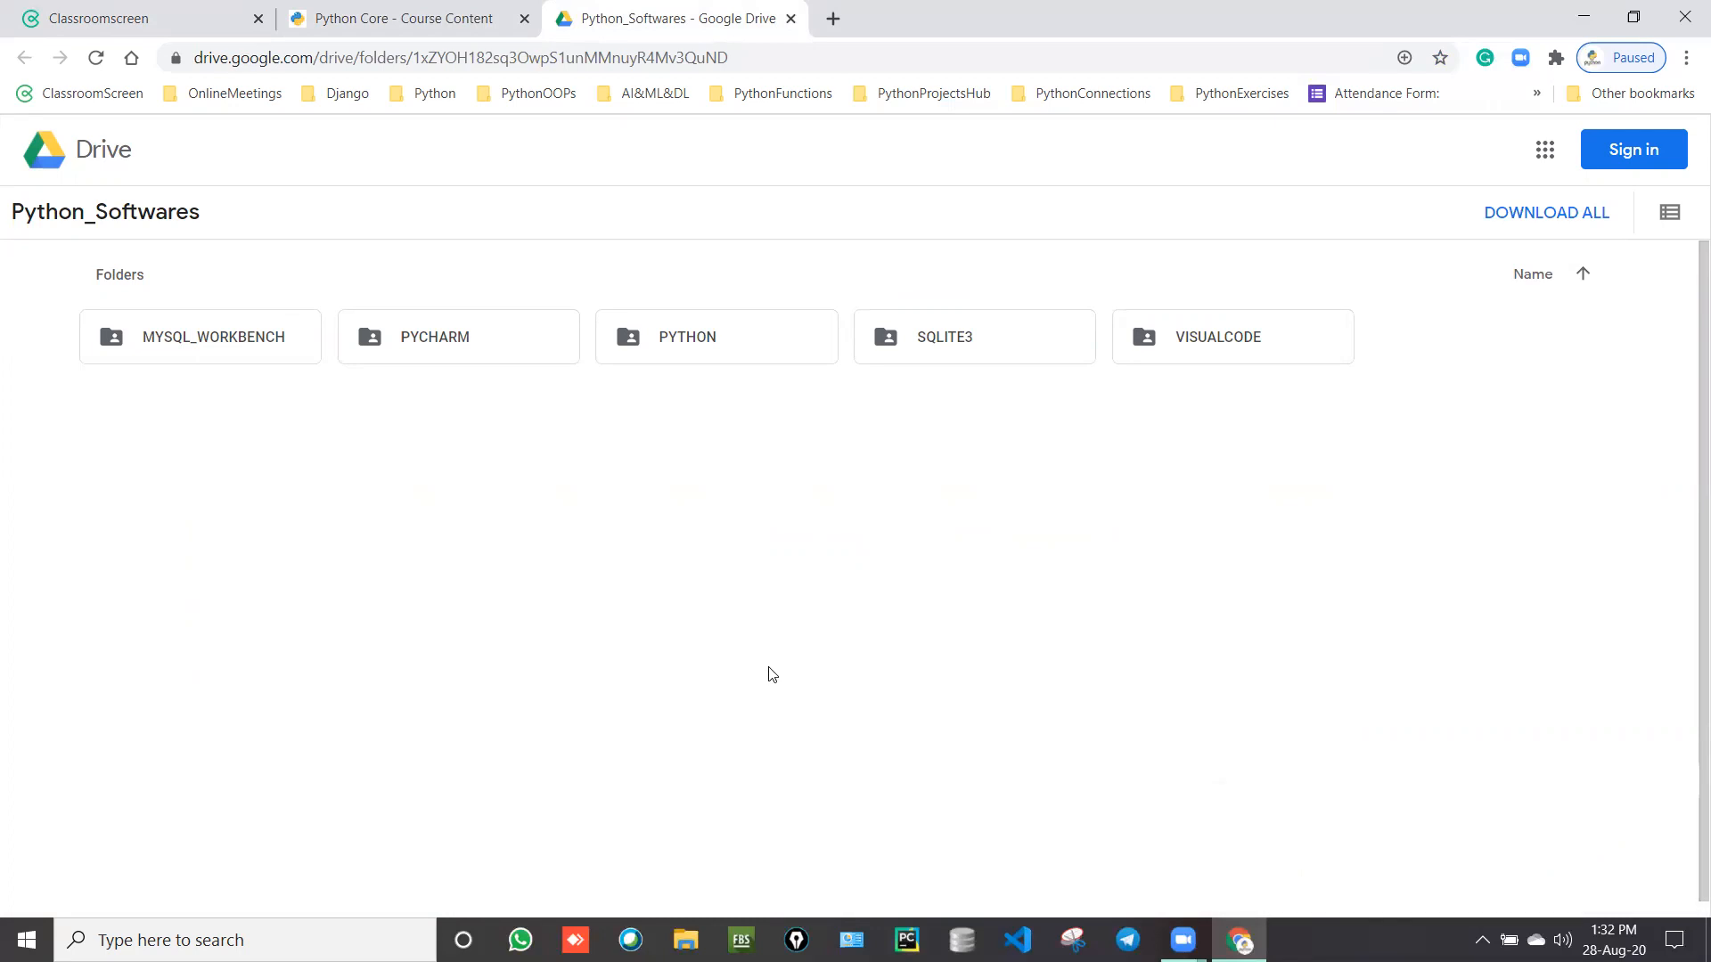
left_click(216, 342)
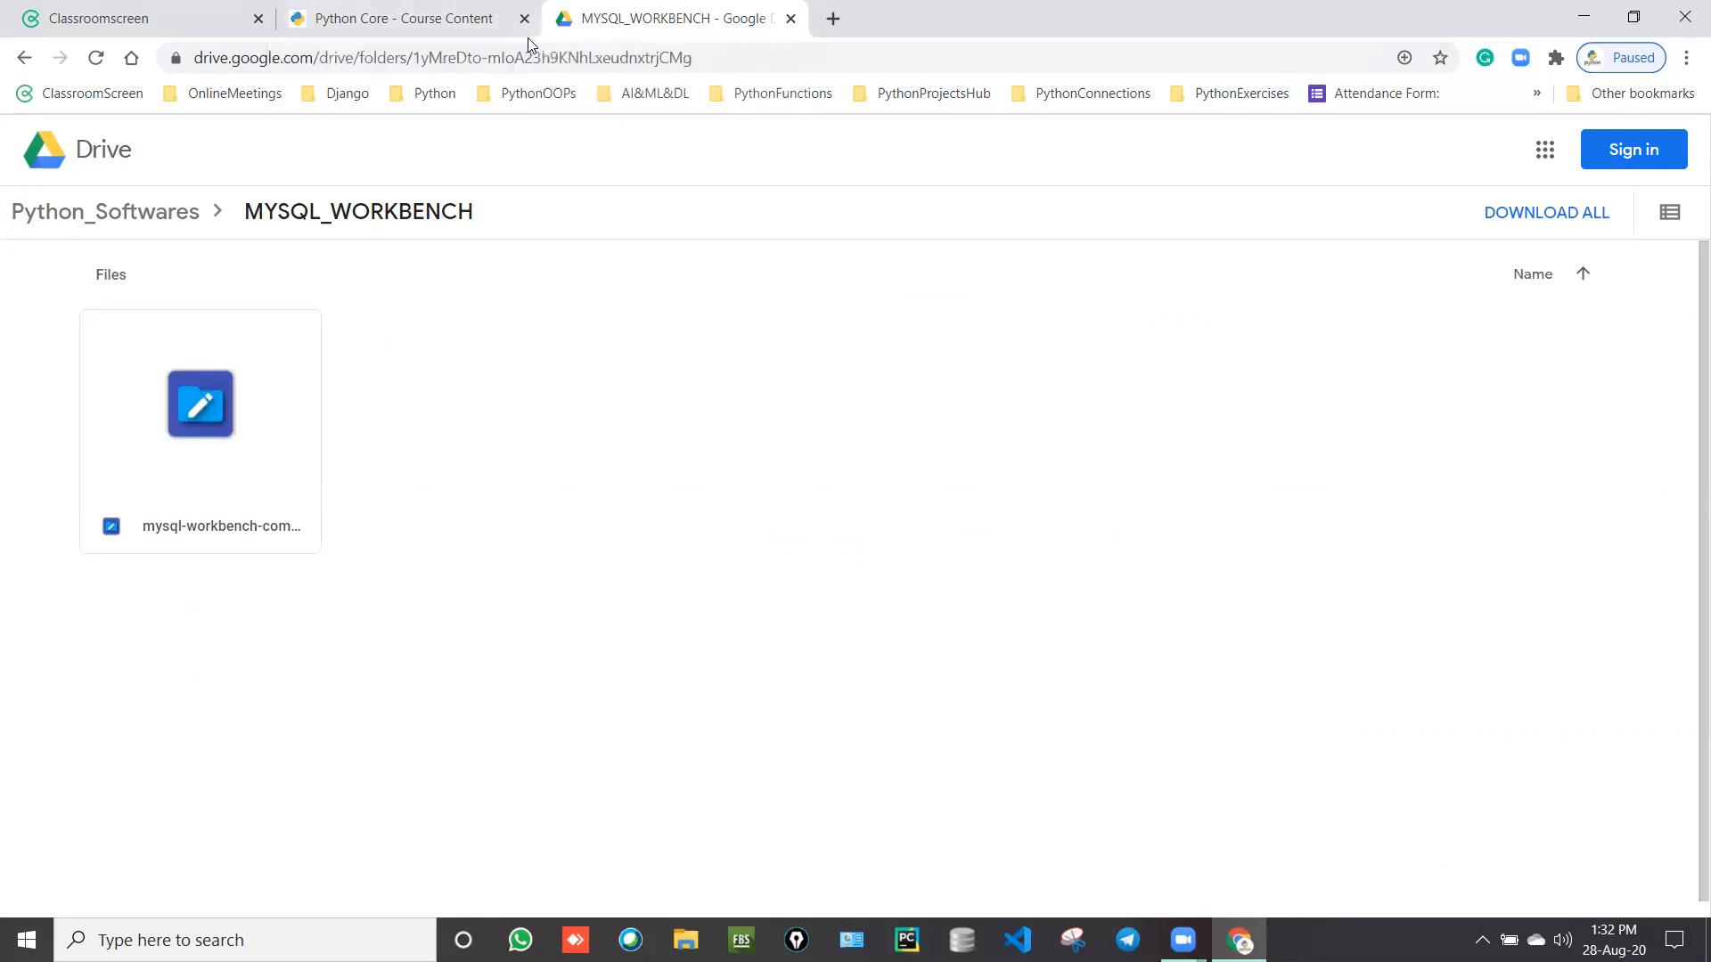
left_click_drag(546, 31, 249, 62)
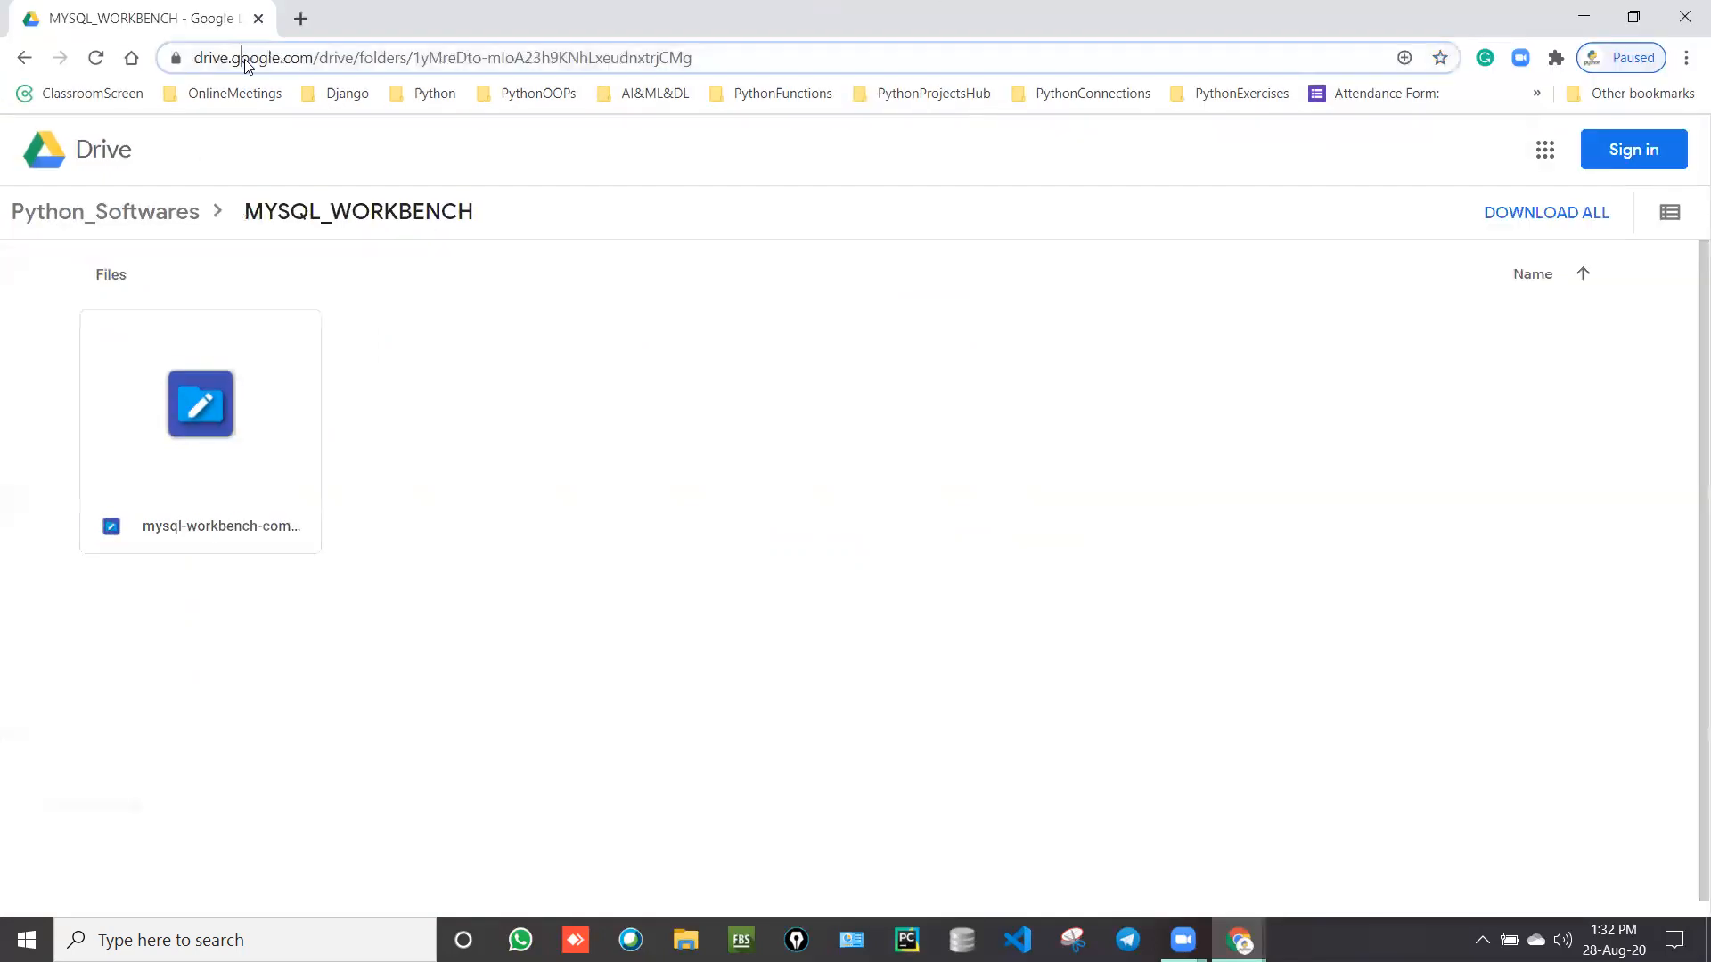
Step: Close the Drive folder window and load the Google homepage in the remaining tab
left_click(250, 60)
left_click(258, 19)
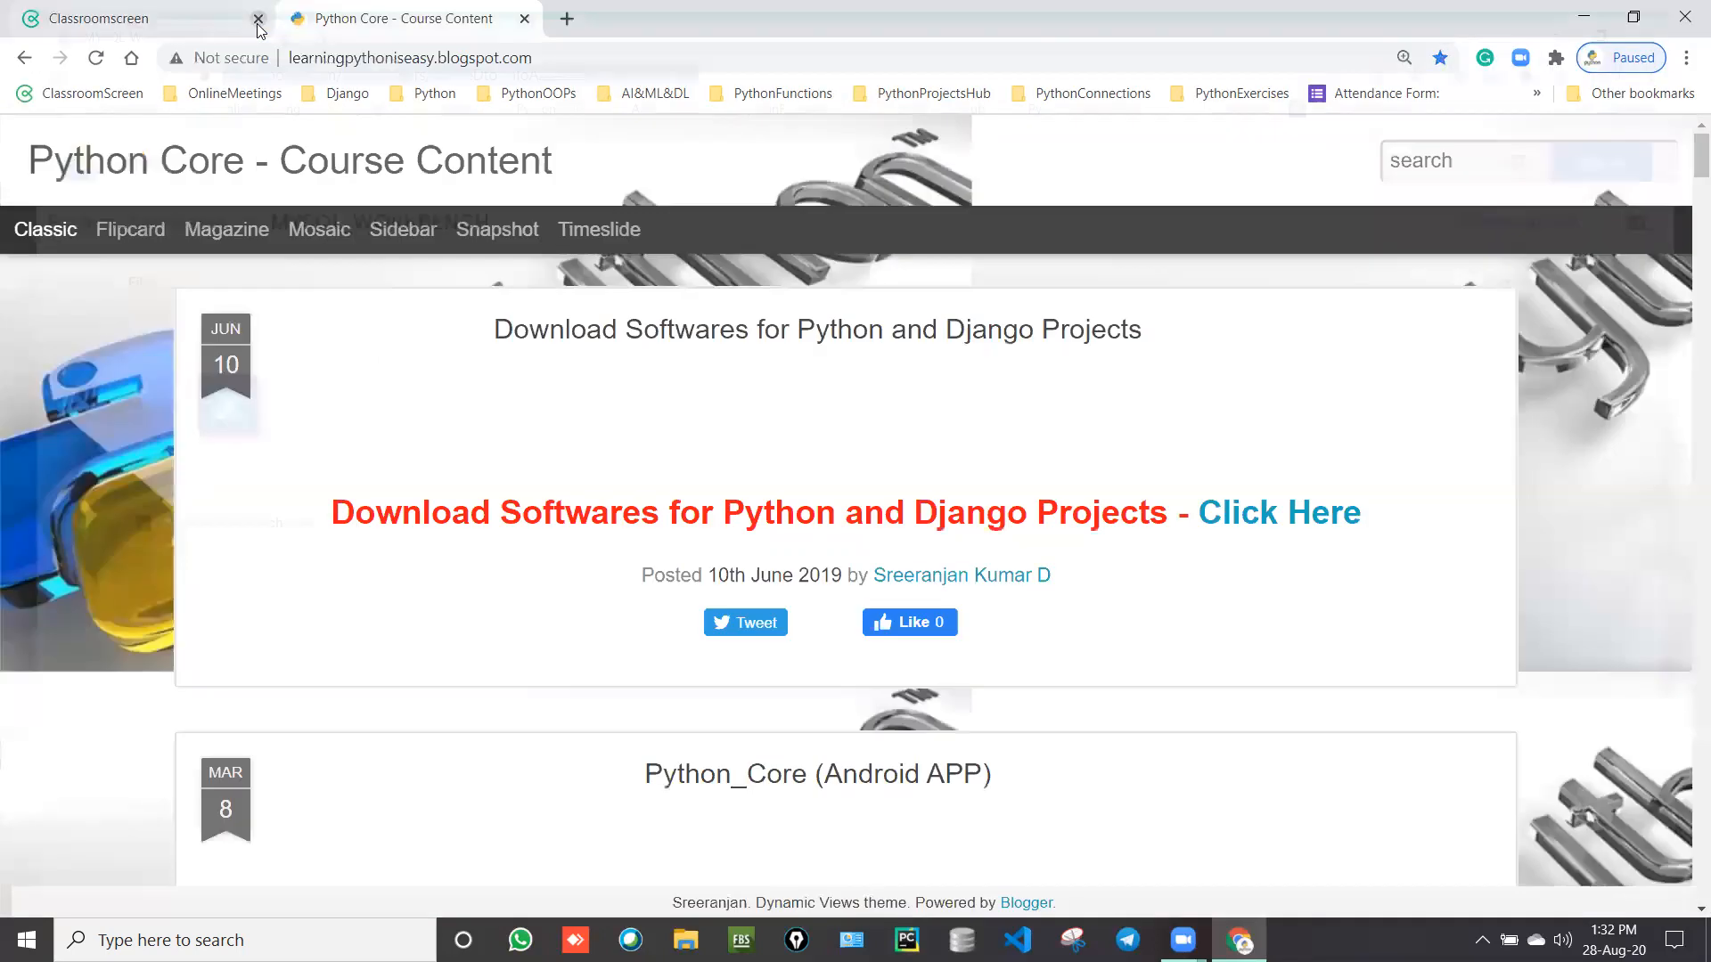
left_click(466, 62)
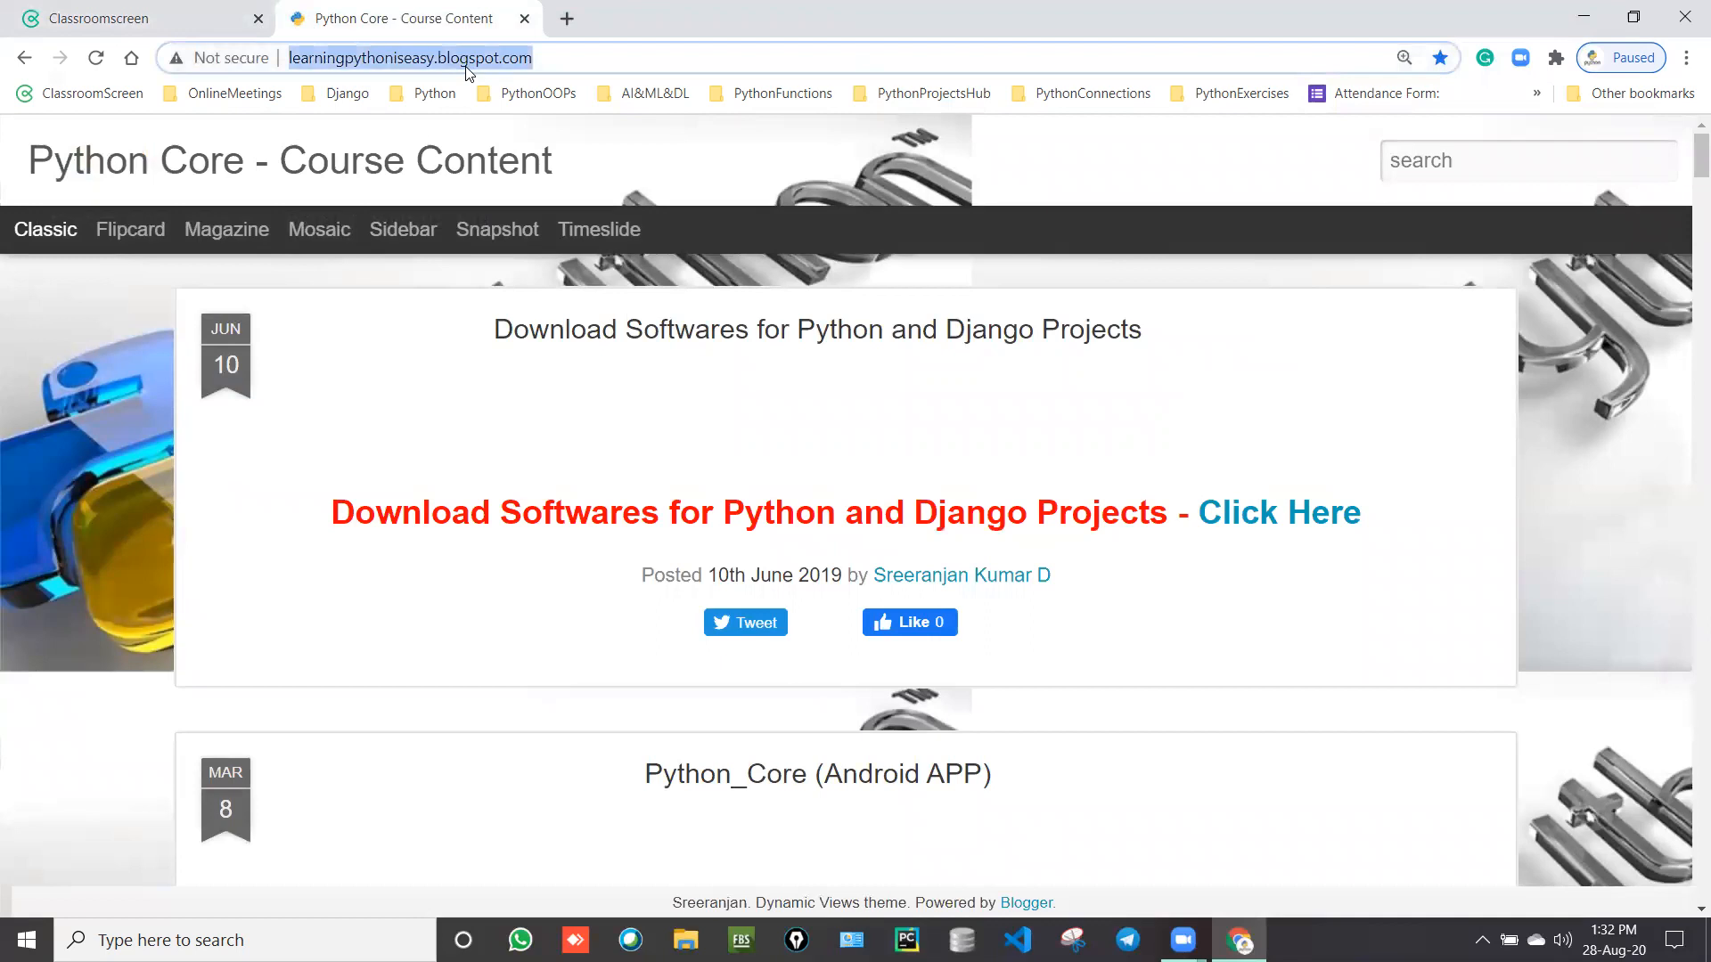
type("google")
key("Return")
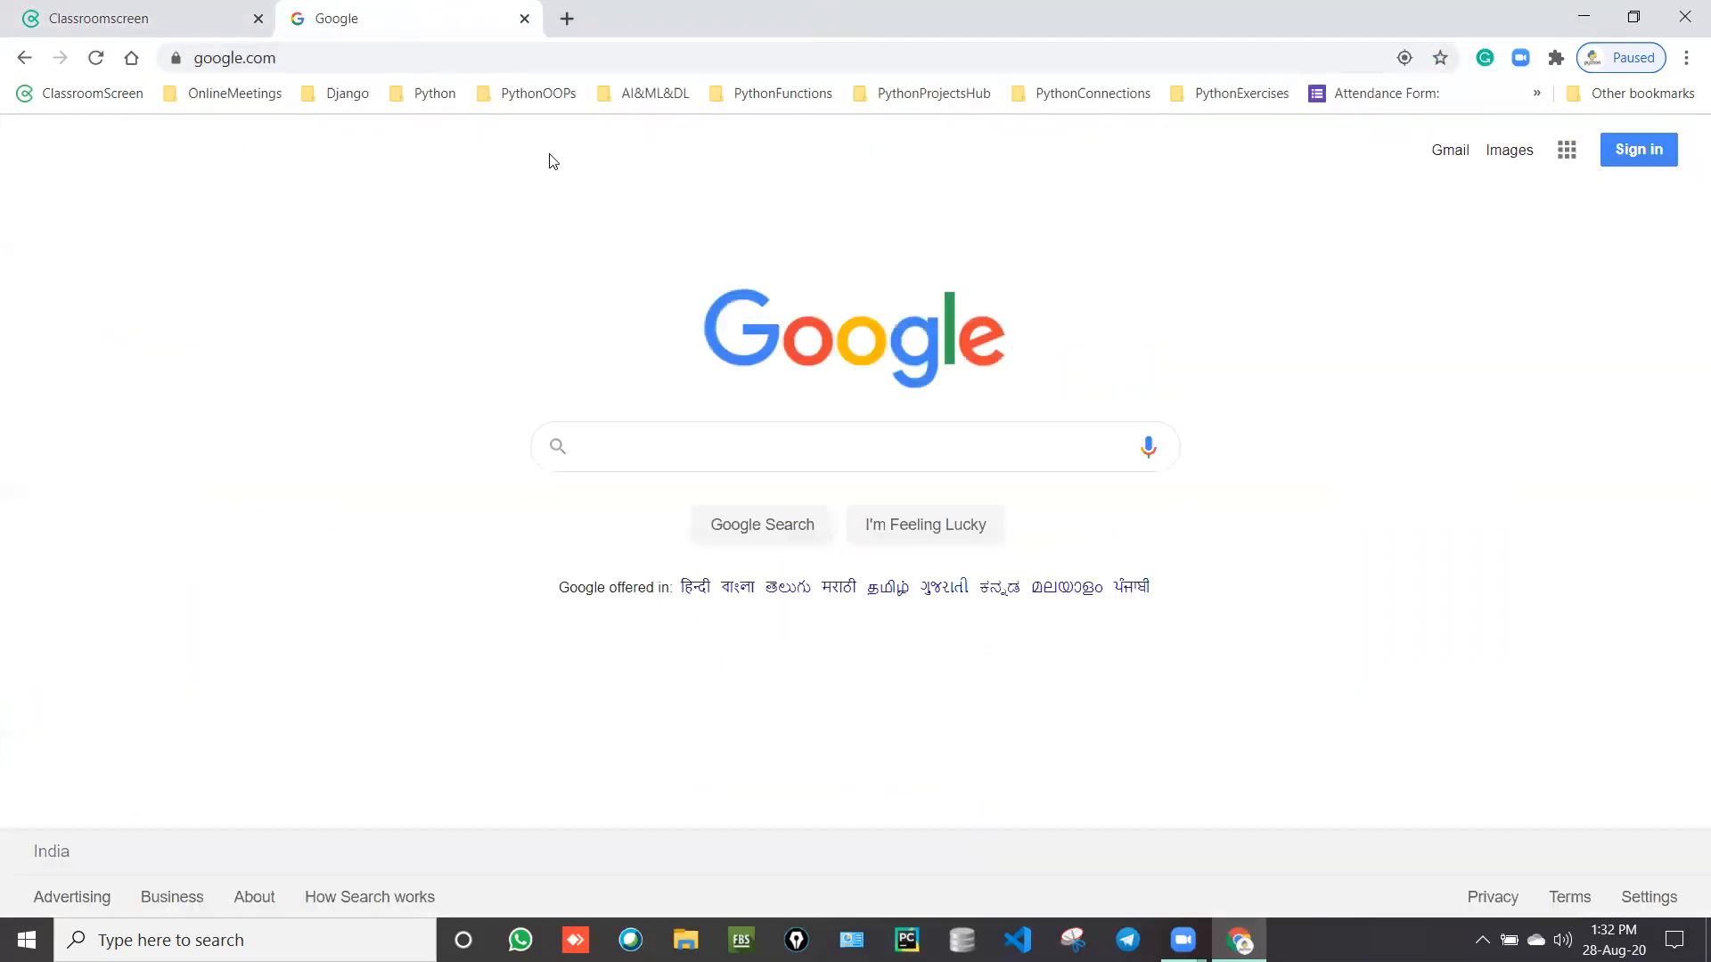
Step: Search Google for 'mysql workbench community'
left_click(623, 444)
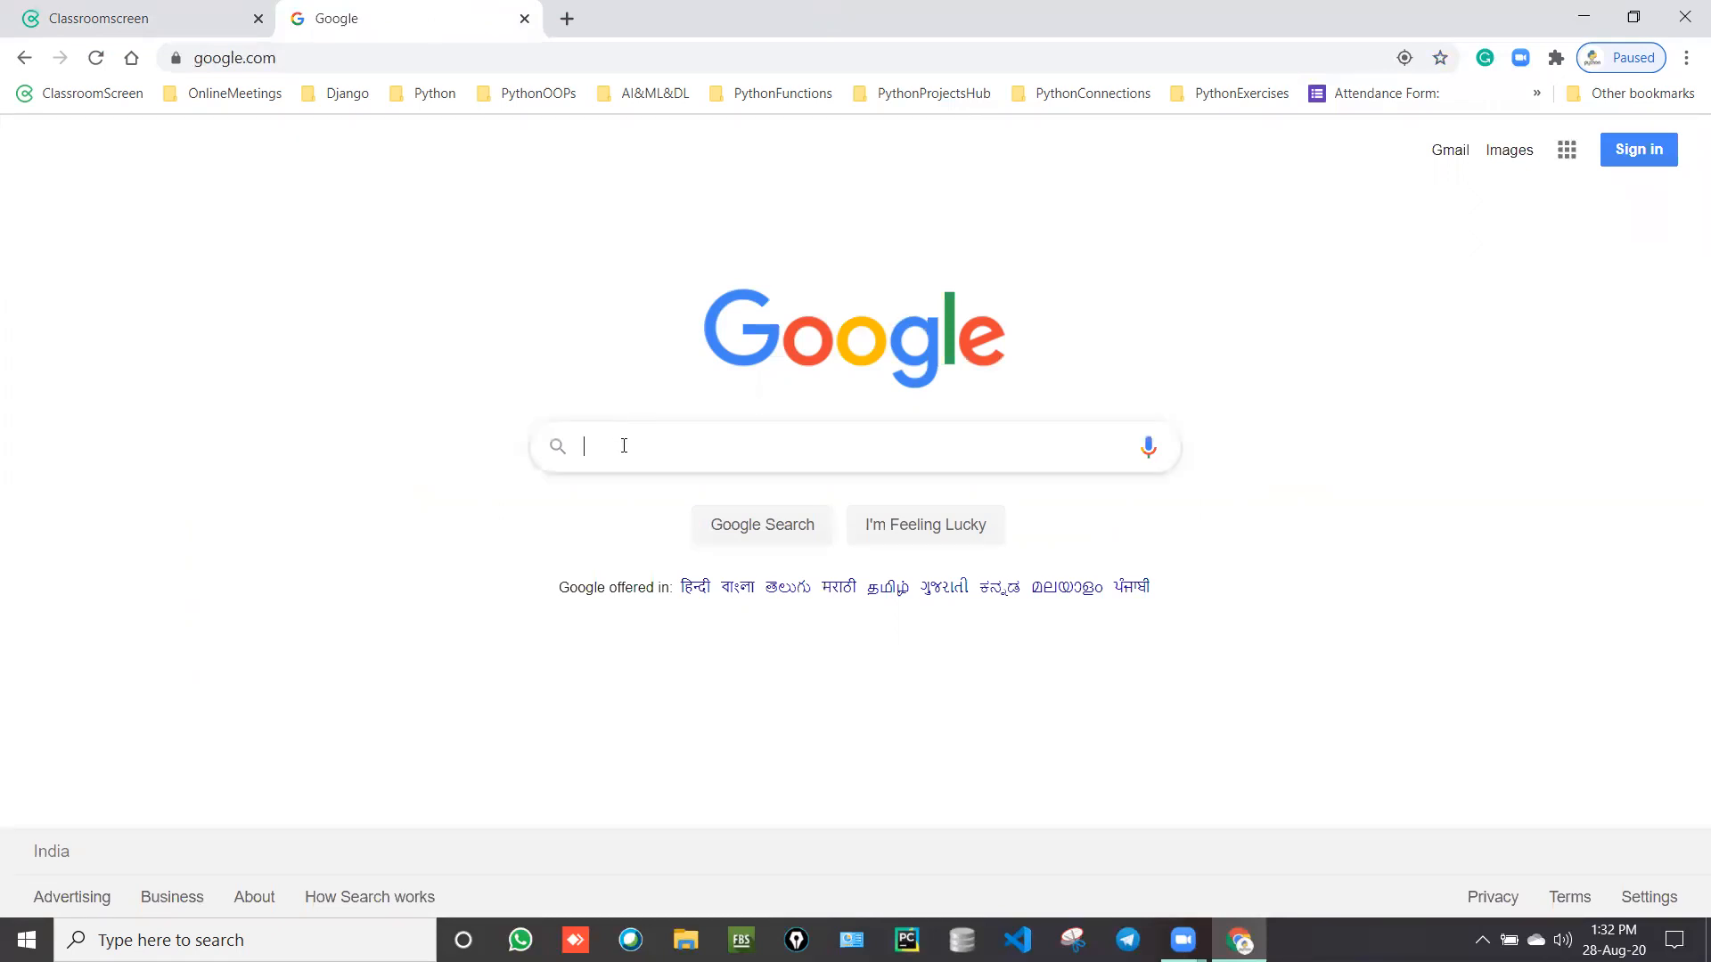
type("mysql d")
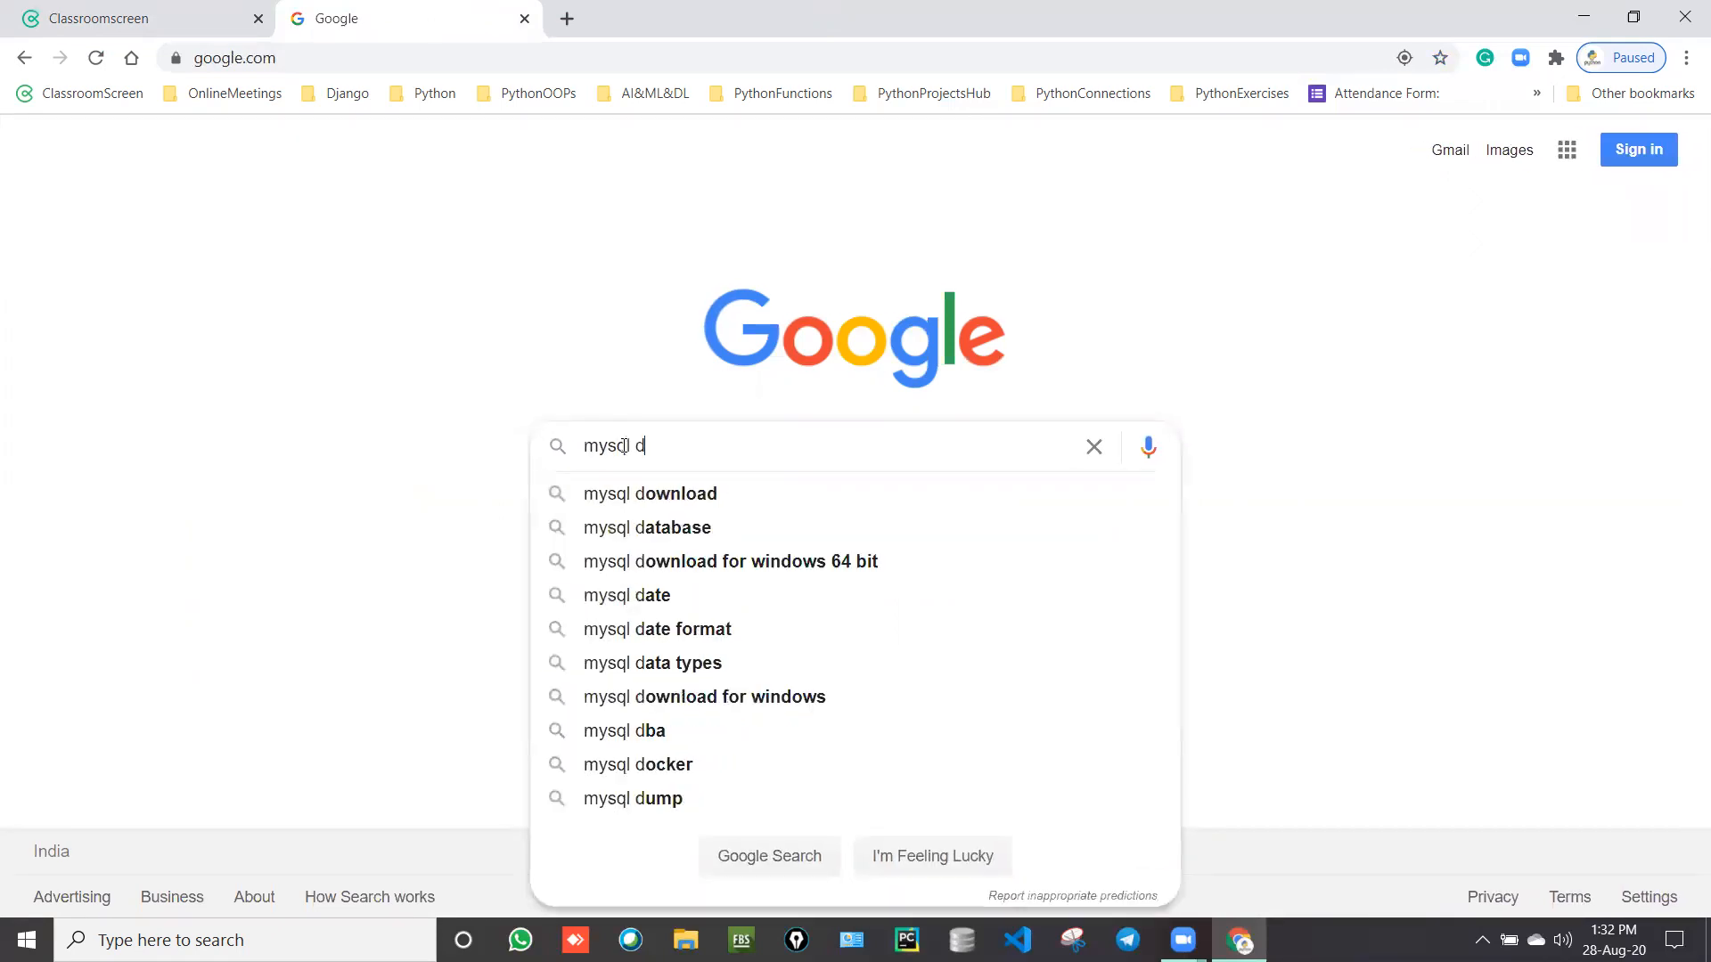
key("BackSpace")
type("work")
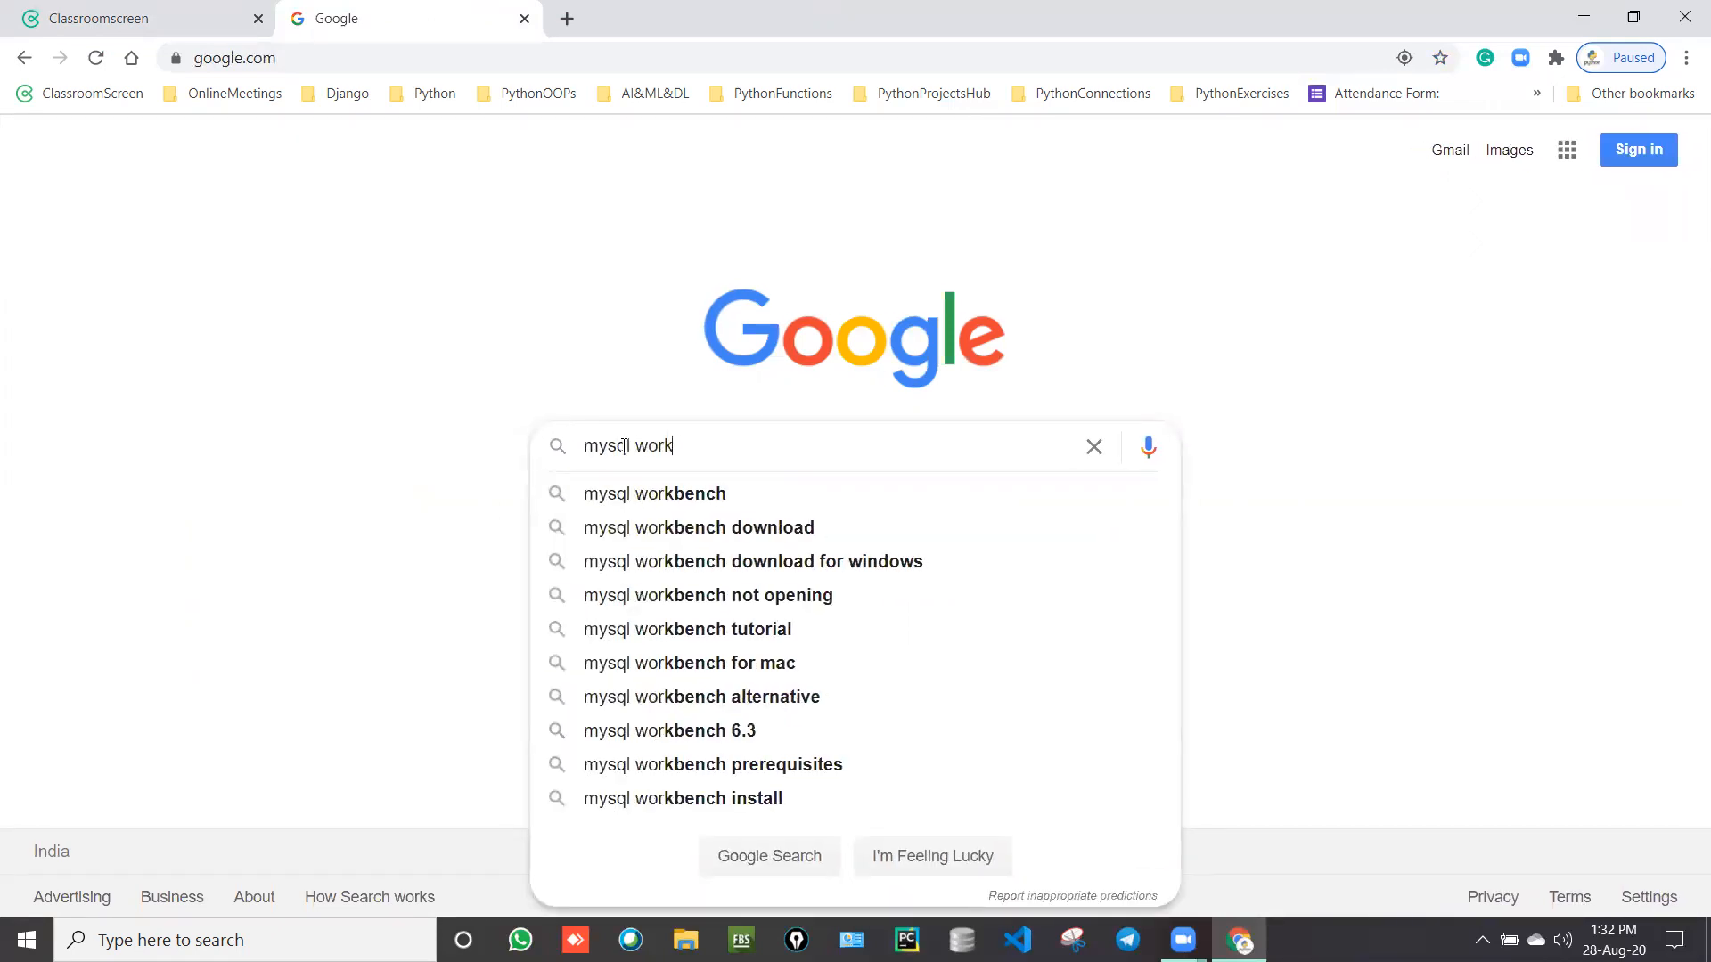
type("bench")
key("BackSpace")
key("BackSpace")
key("BackSpace")
type("nch ")
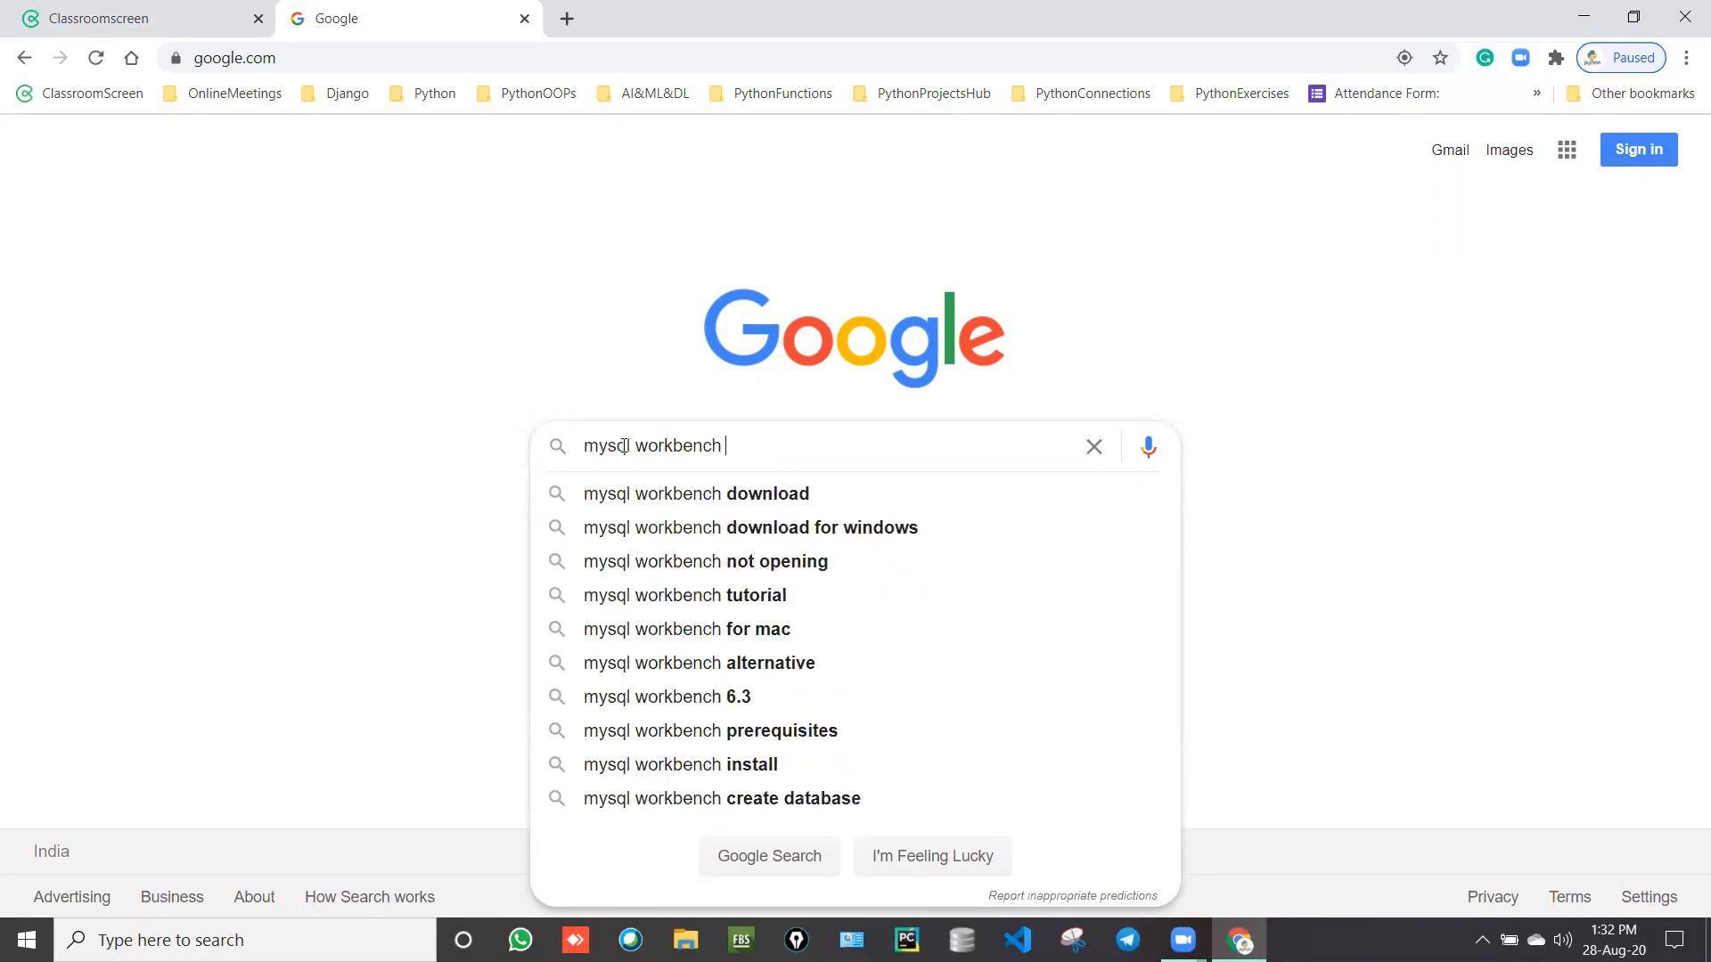
type("commuint")
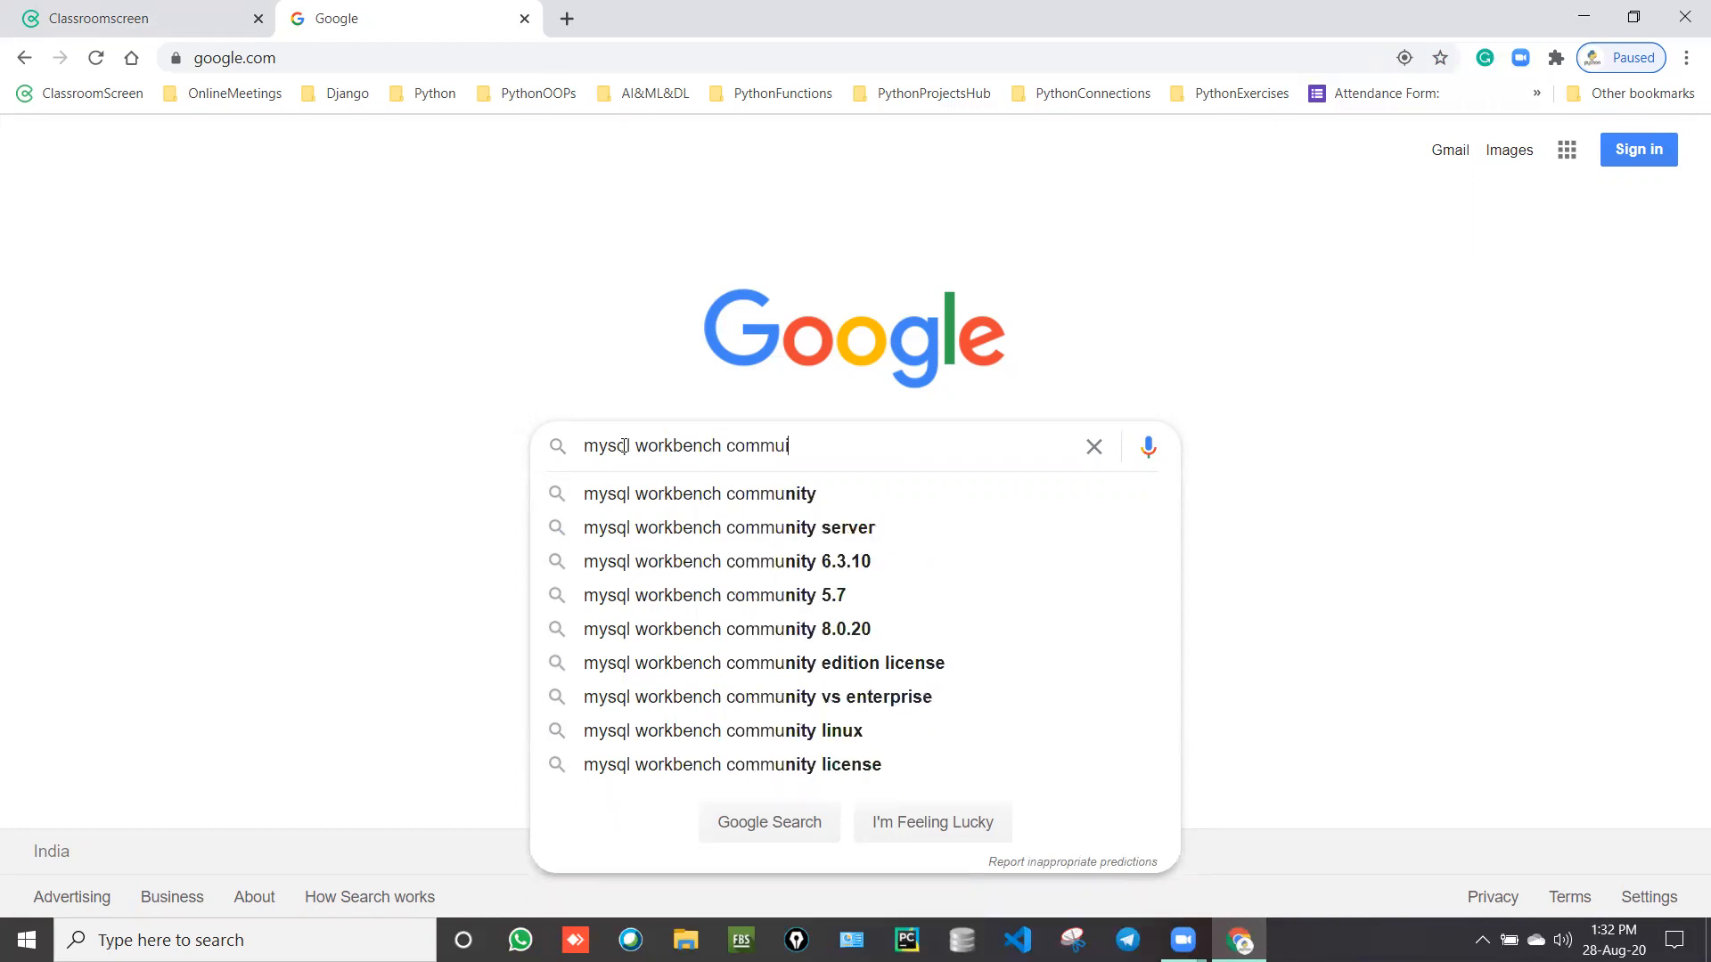
key("BackSpace")
key("BackSpace")
key("BackSpace")
type("nity")
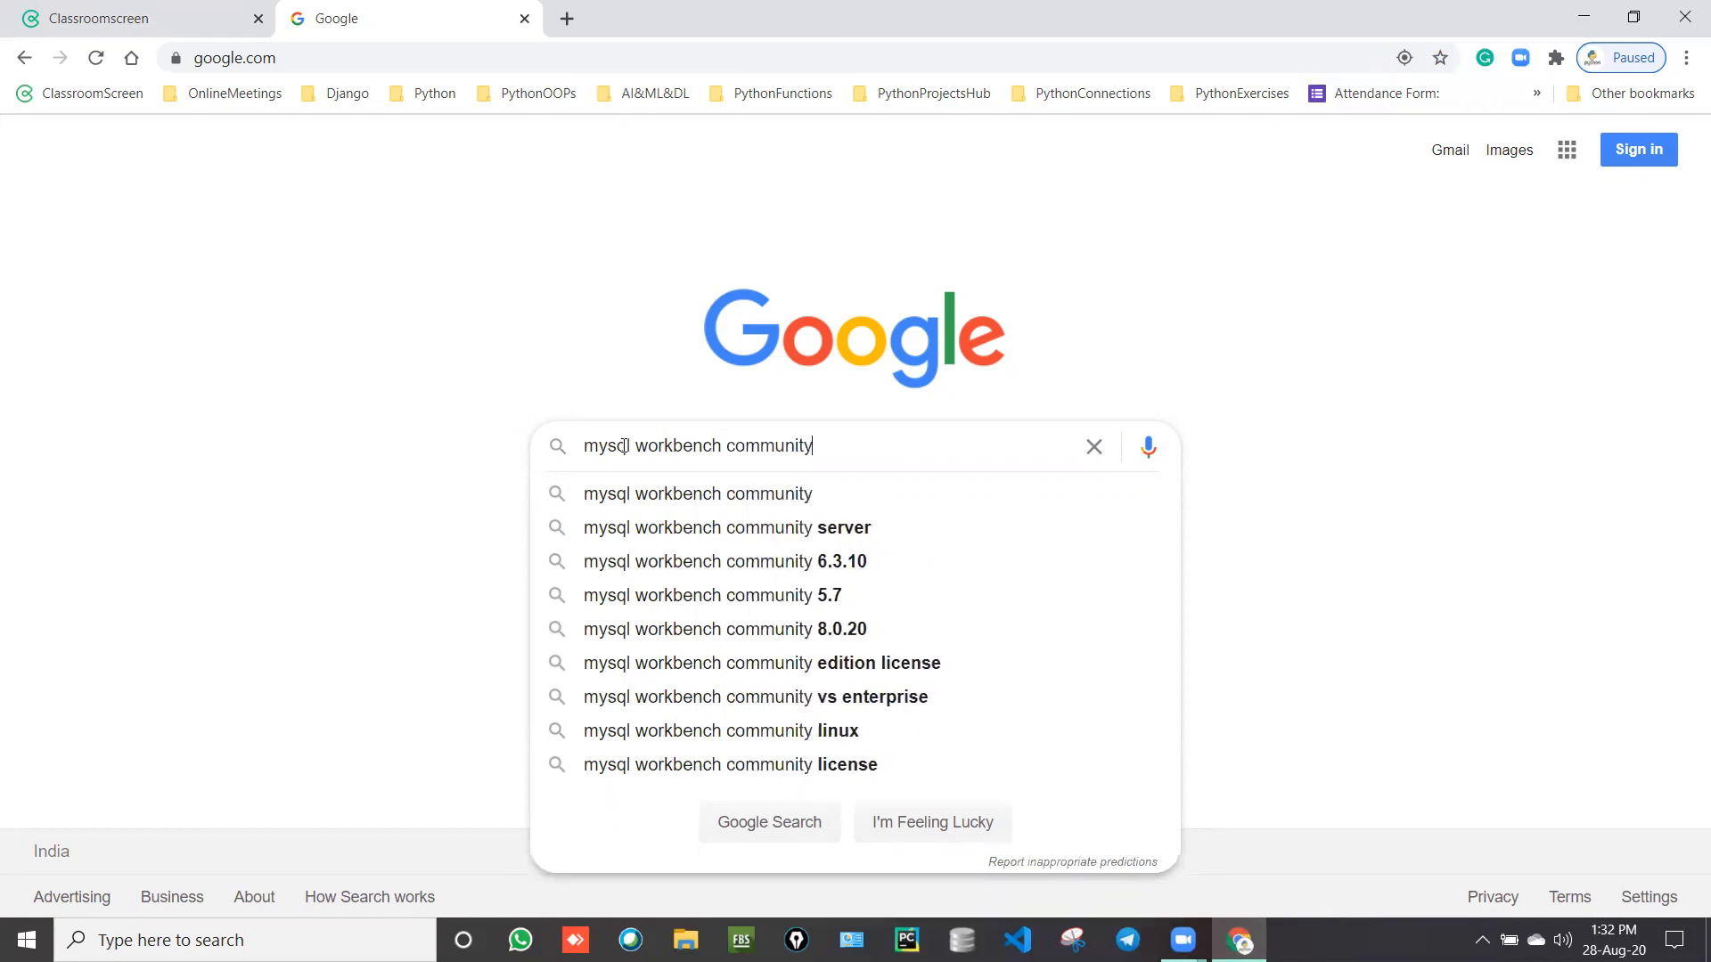
key("Return")
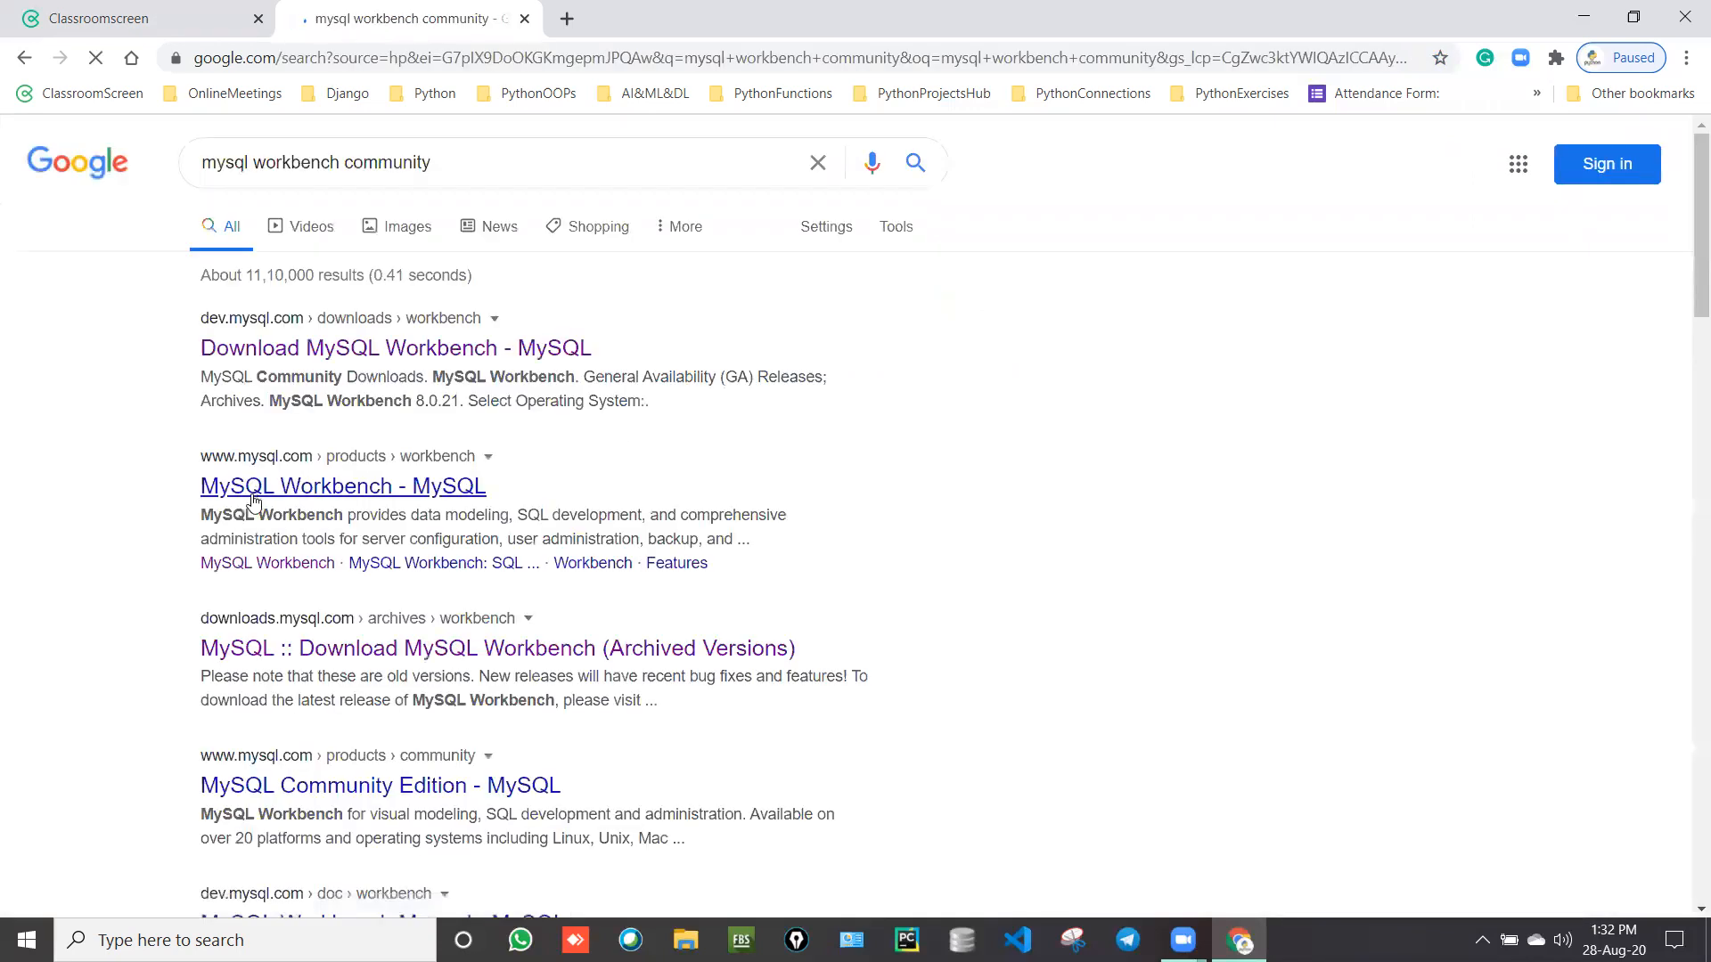
Step: Open the Download MySQL Workbench result and go to the MySQL Installer 8.0.21 download page
left_click(373, 354)
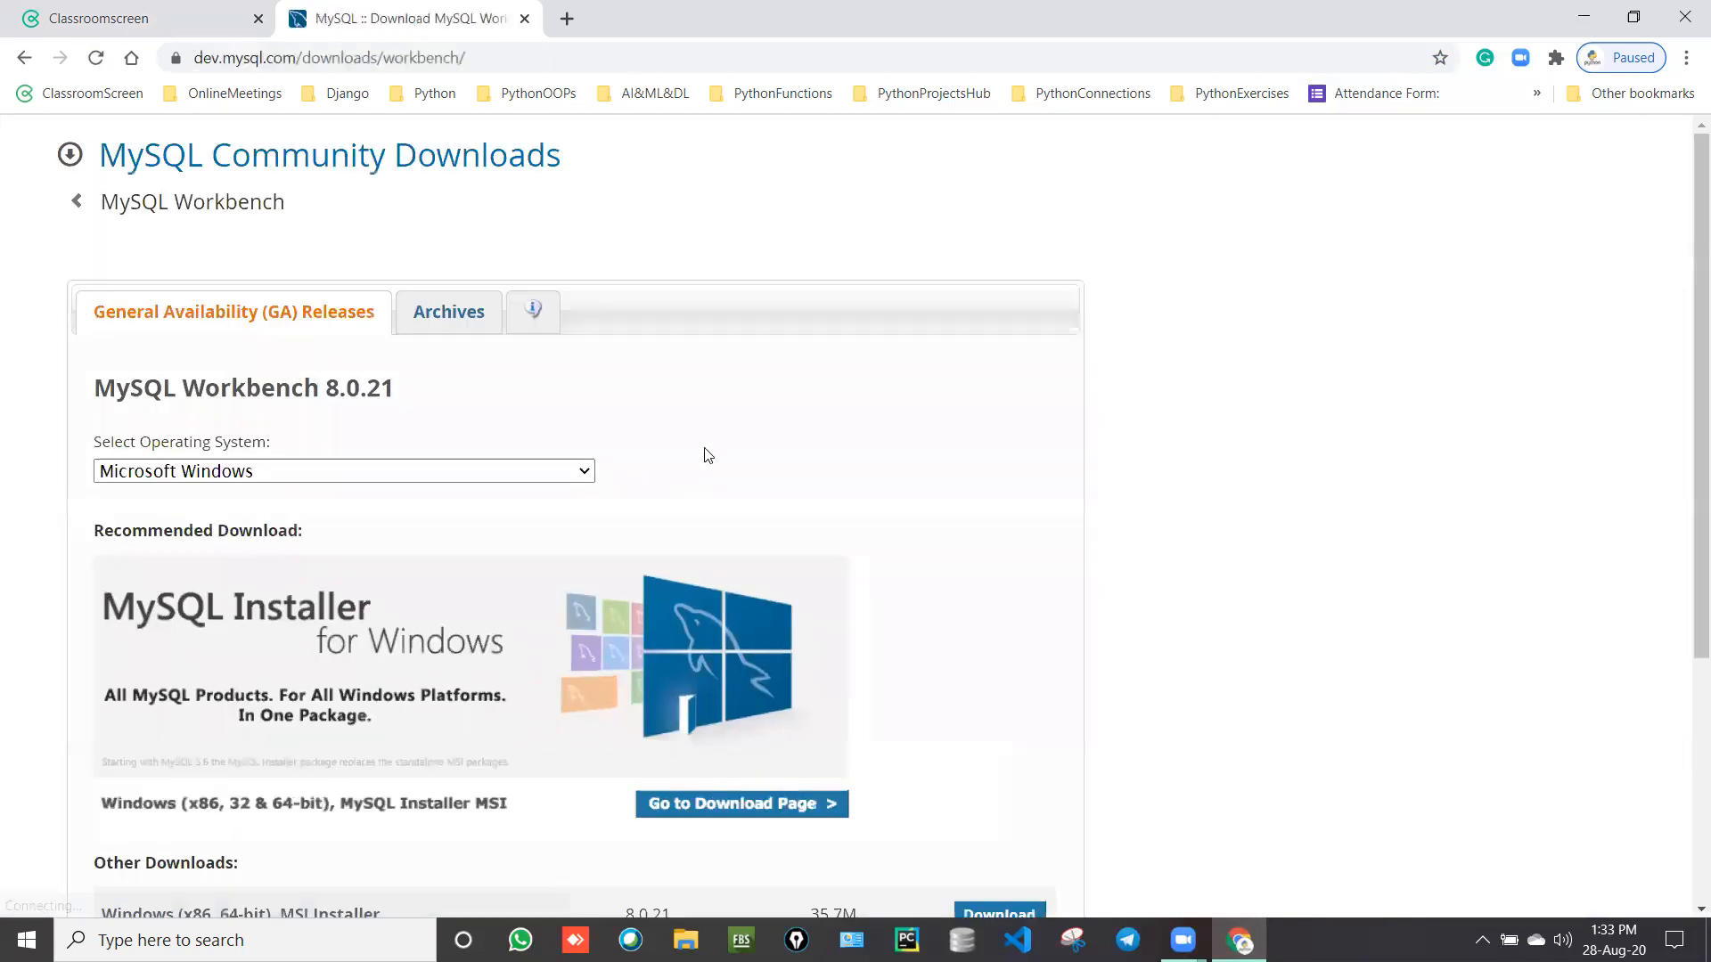
scroll(708, 455, "down", 3)
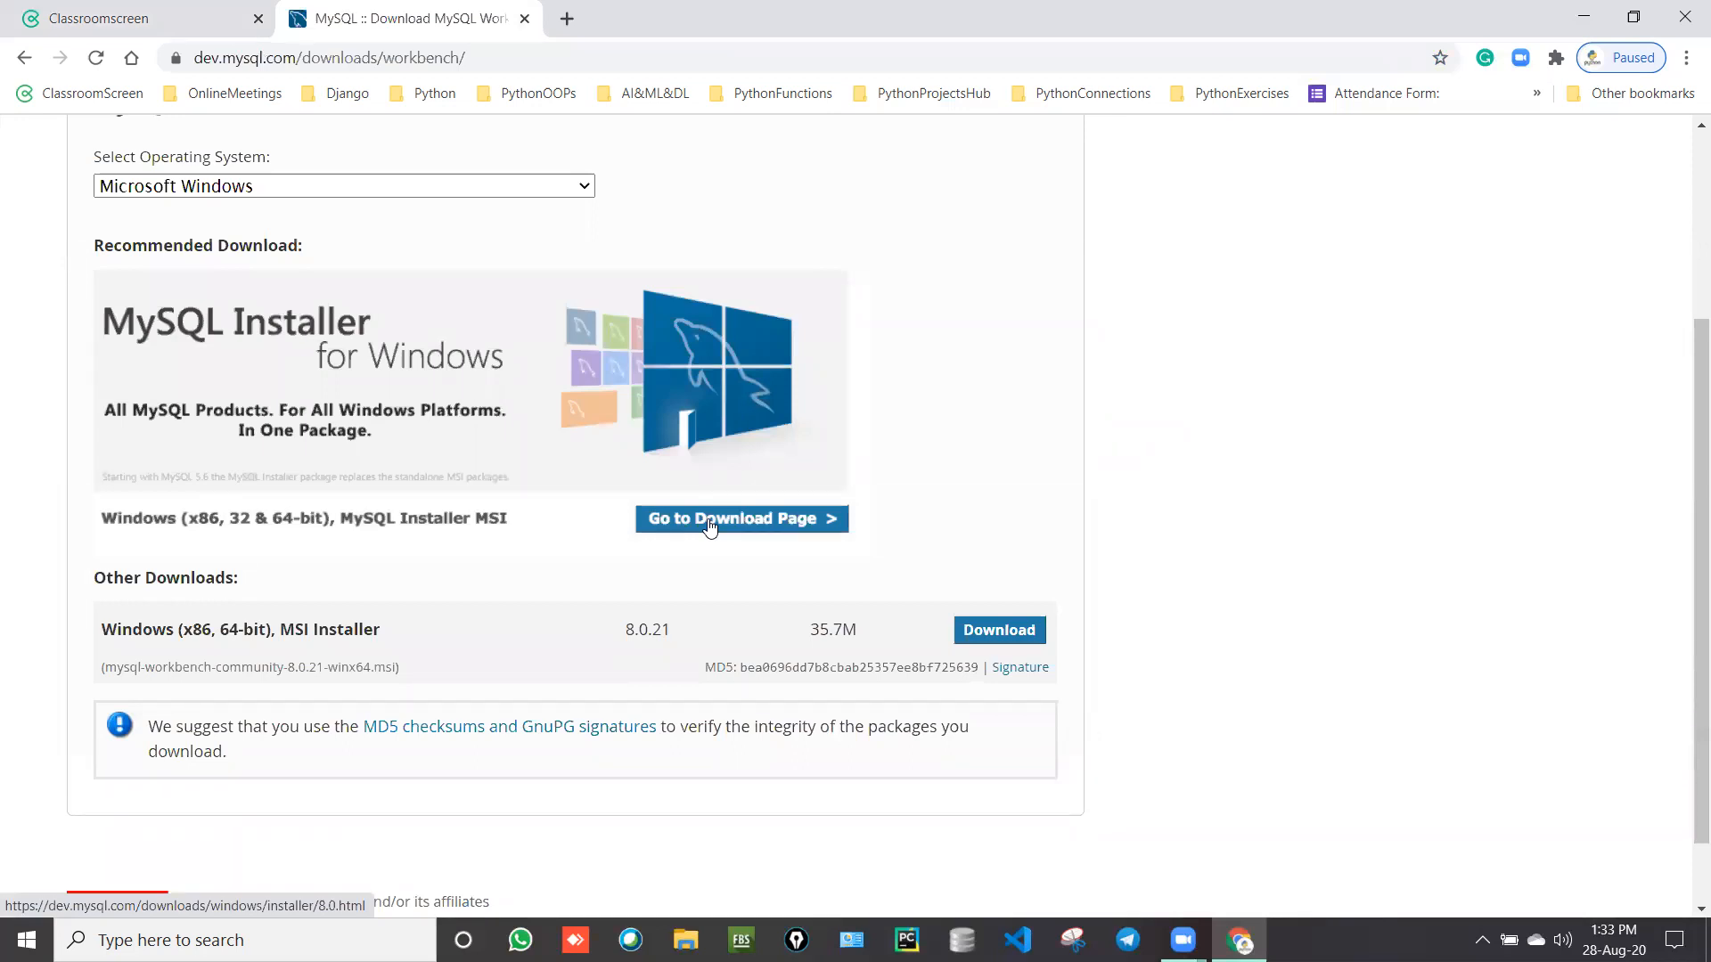
left_click(710, 526)
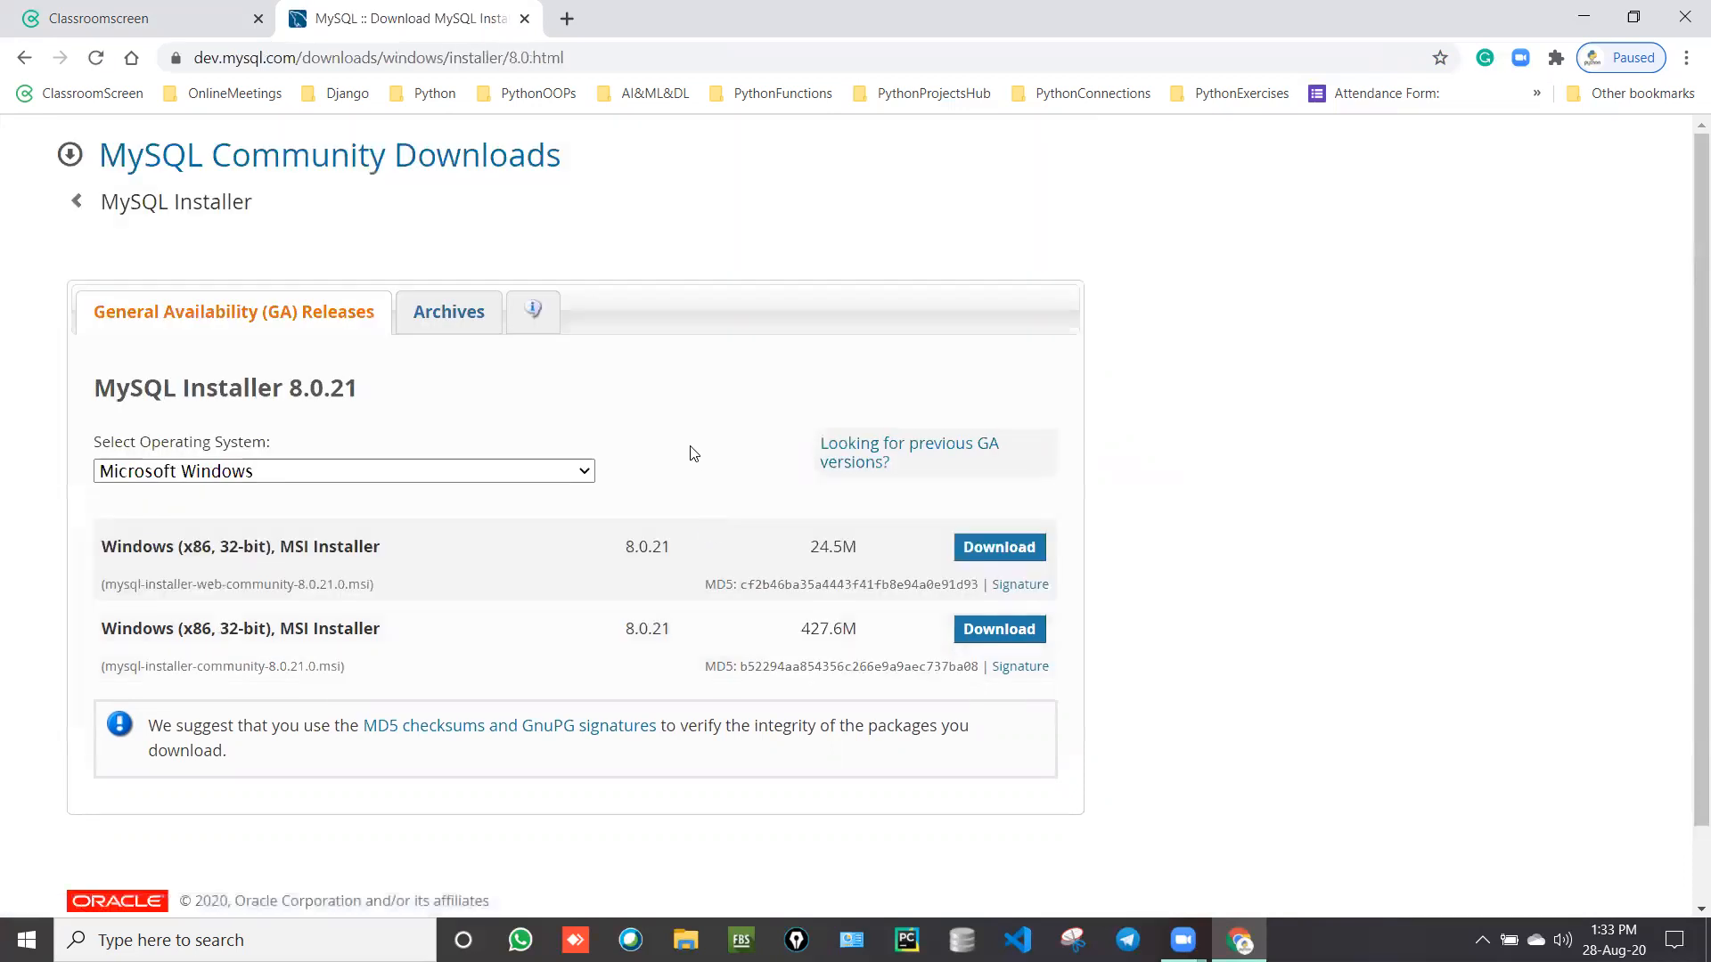
scroll(695, 456, "down", 1)
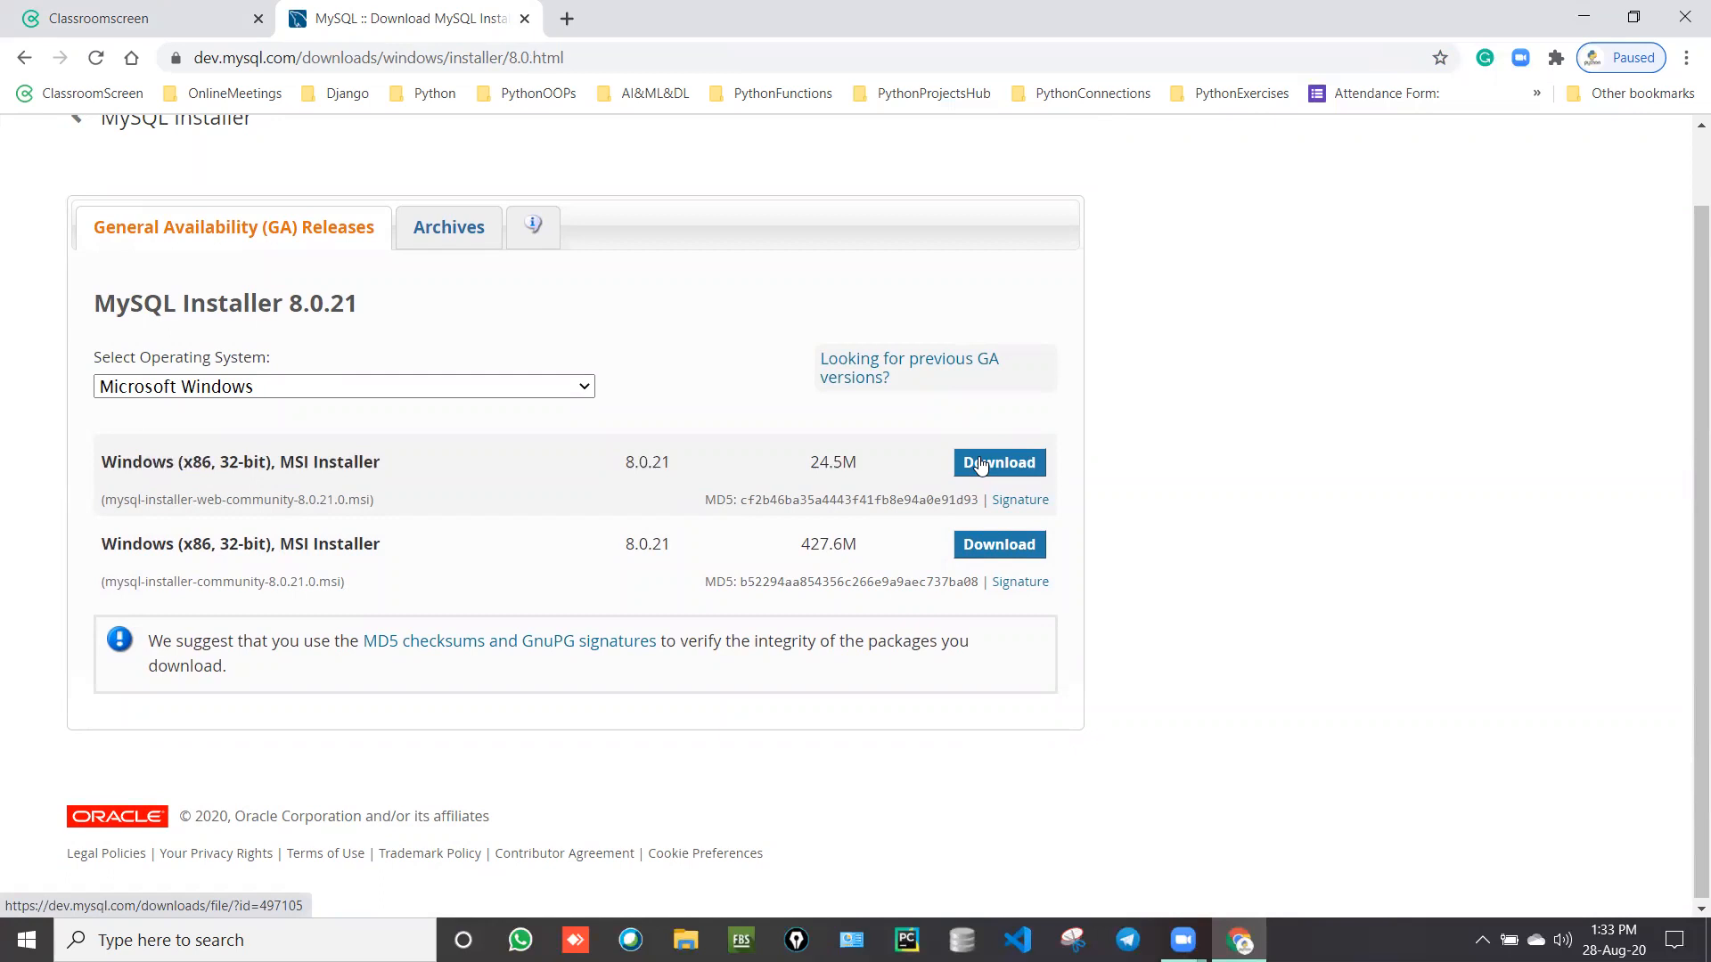
Step: Download the 24.5 MB web installer to the Desktop, skipping the login
left_click(980, 465)
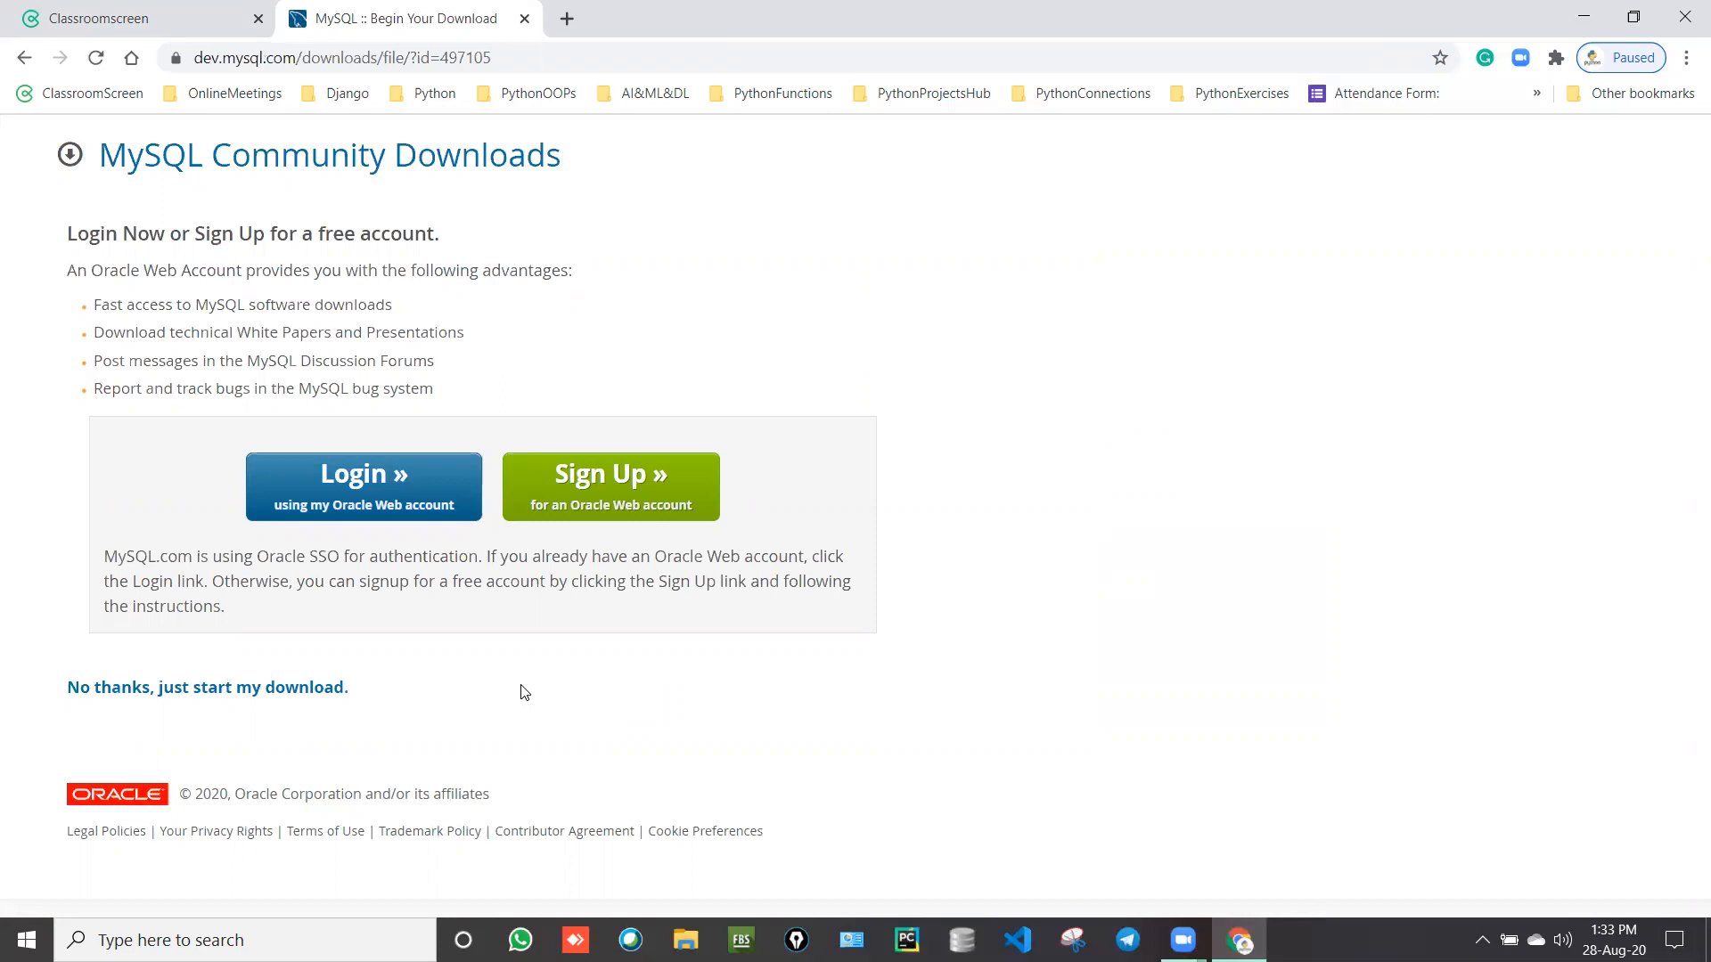
left_click(153, 688)
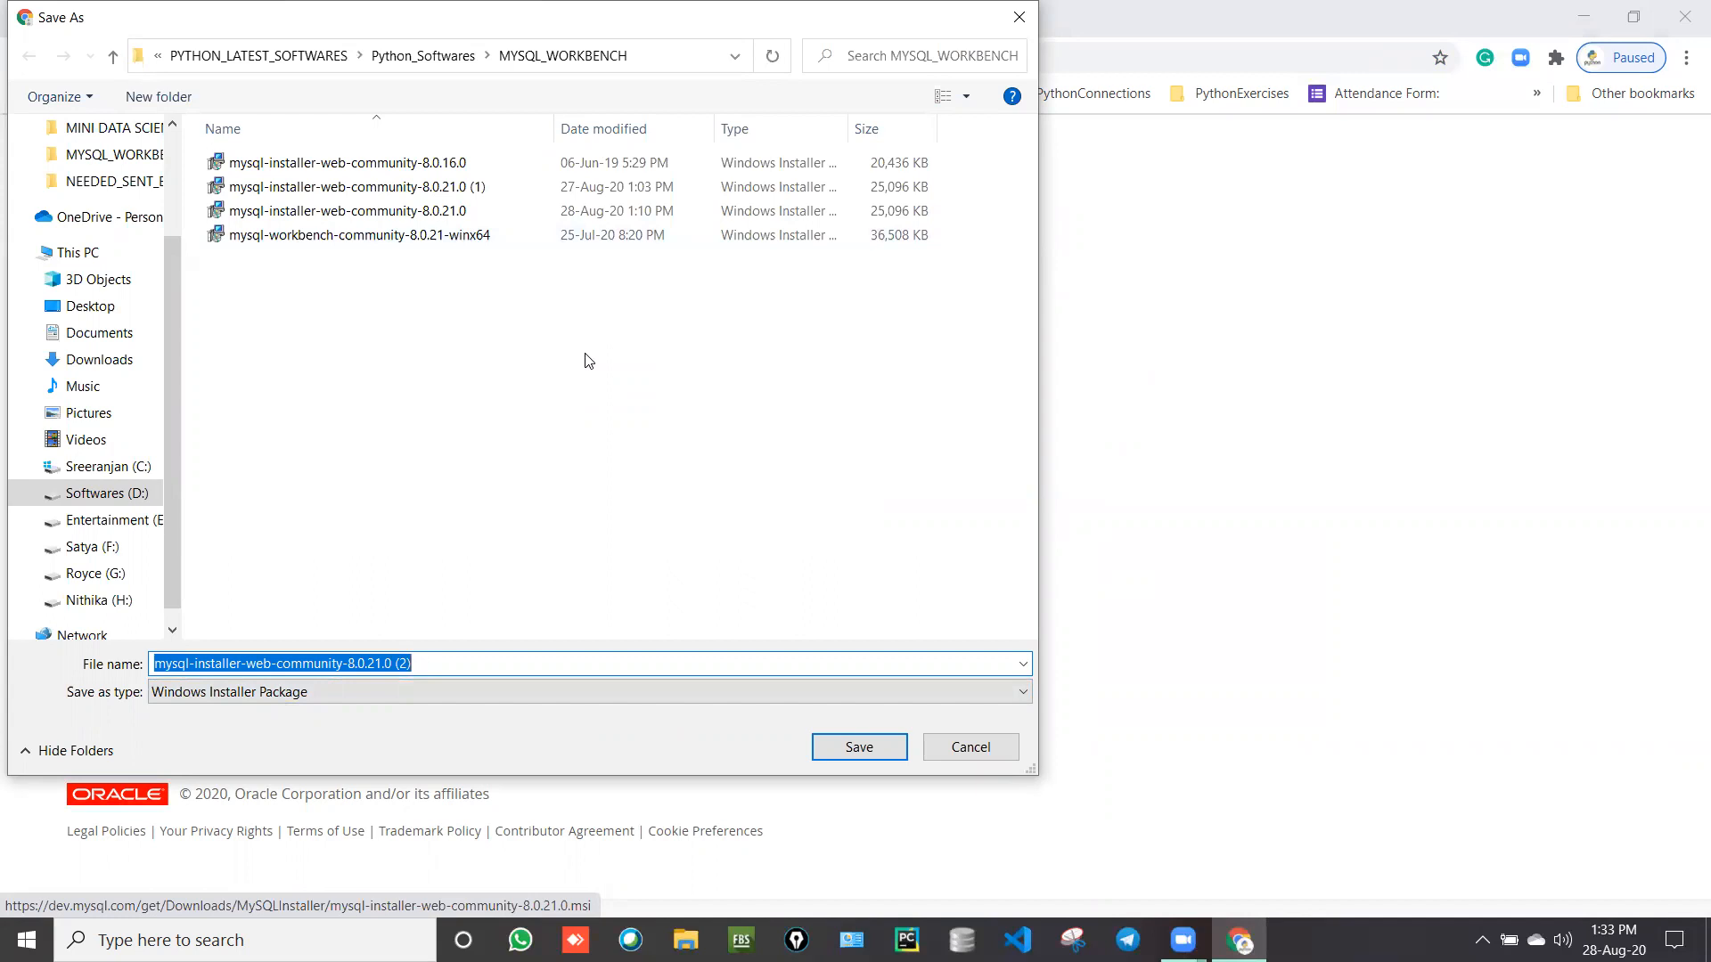
left_click(94, 308)
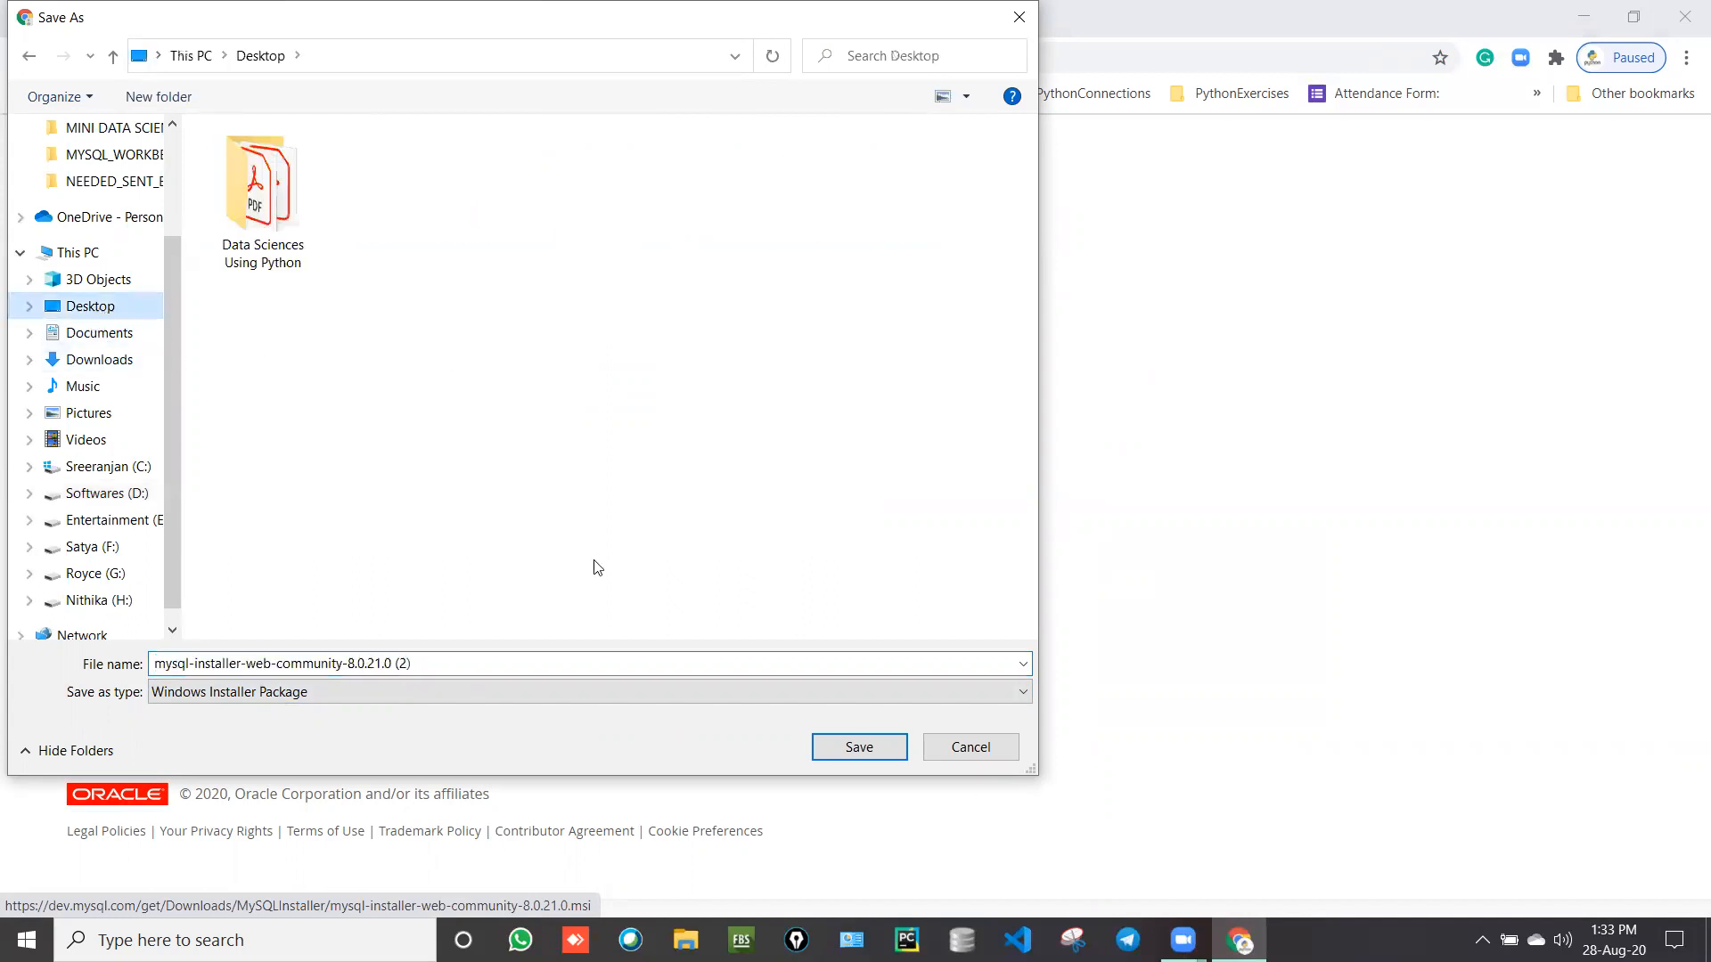
left_click(880, 745)
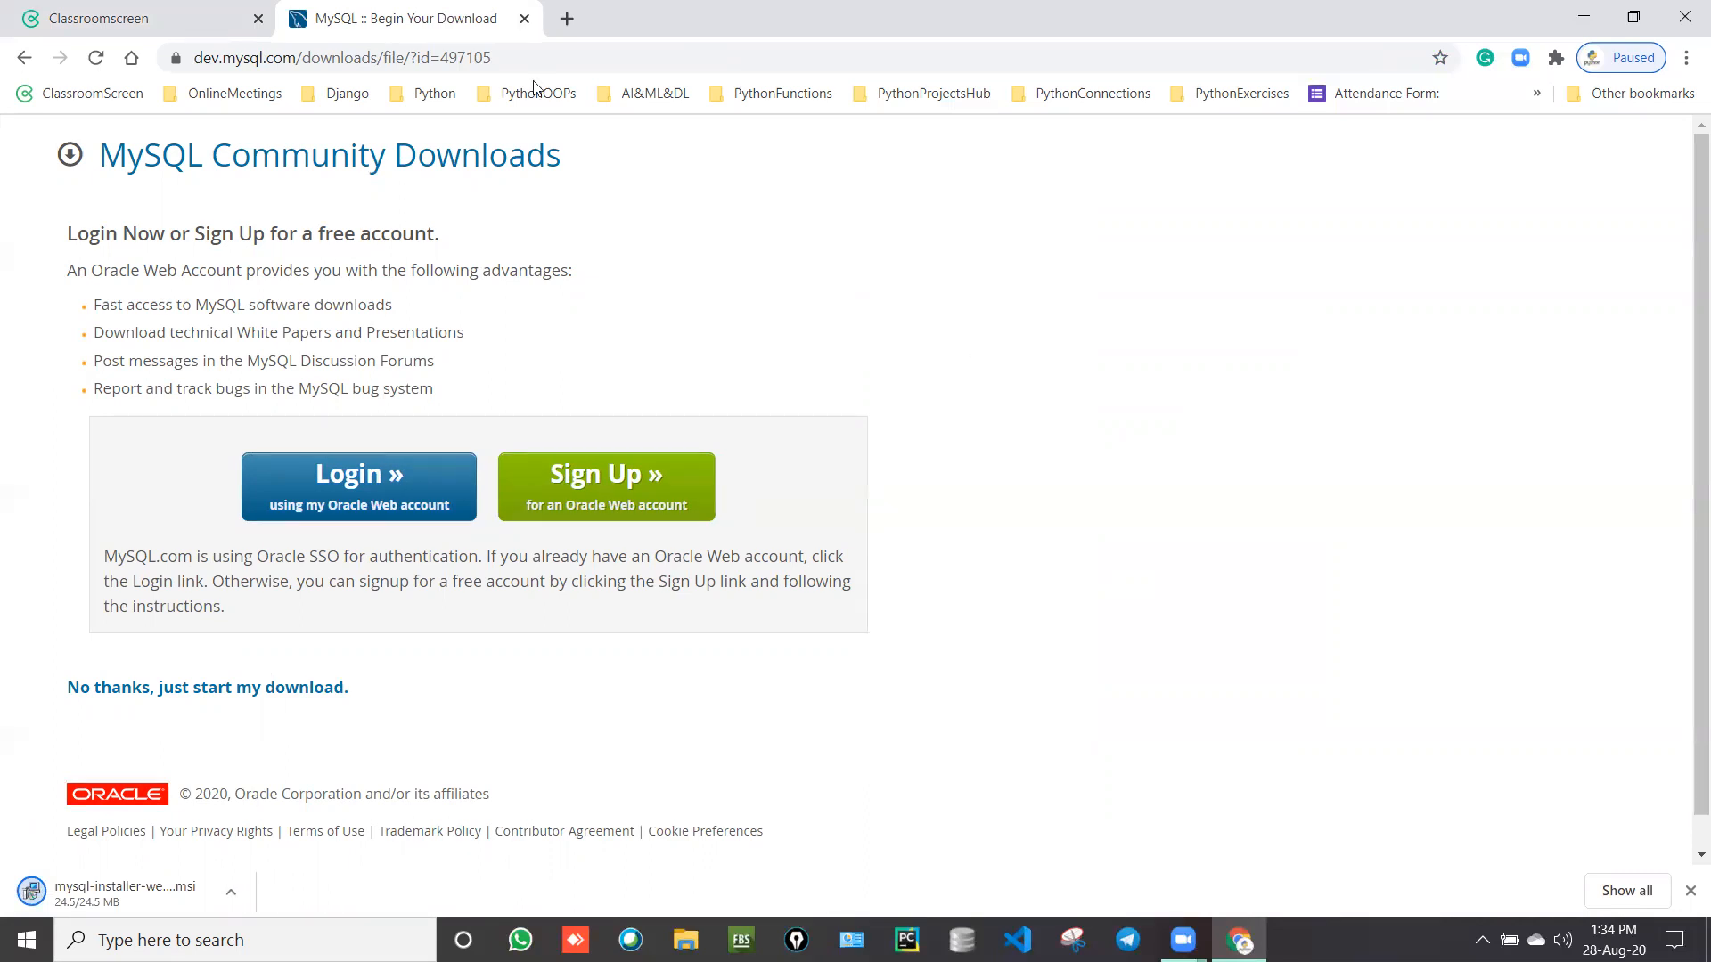
Step: Close the download page, minimize the browser, and launch the downloaded mysql-installer from the desktop
left_click(525, 18)
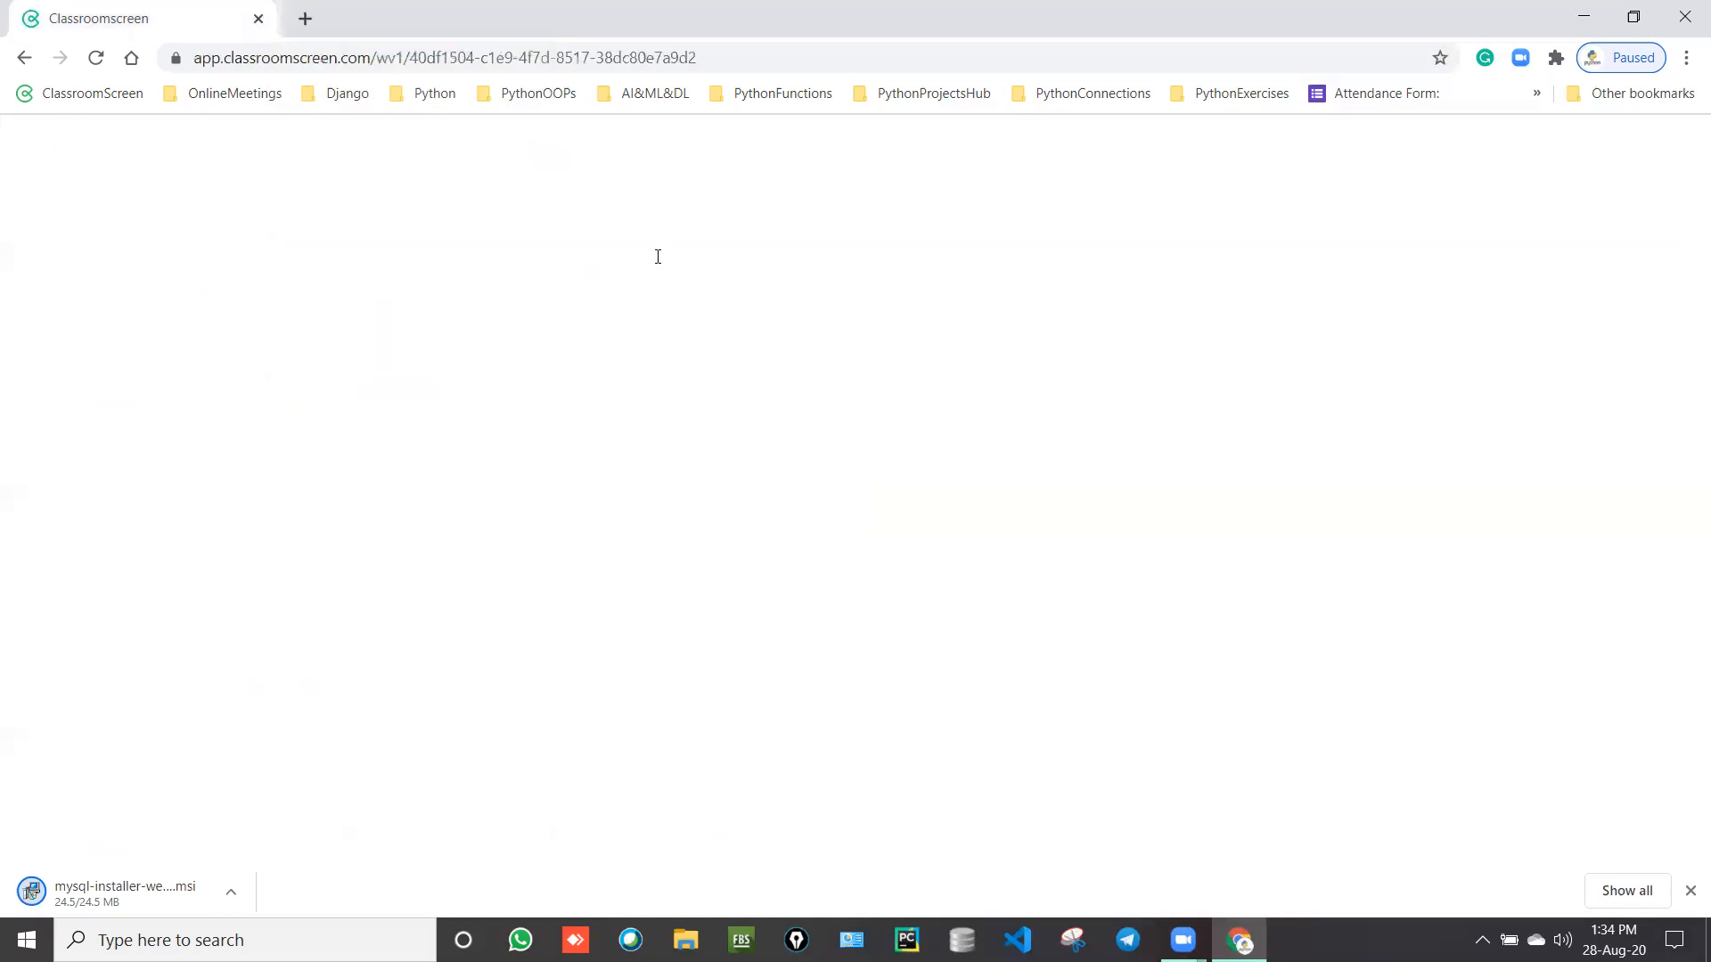
left_click(1583, 16)
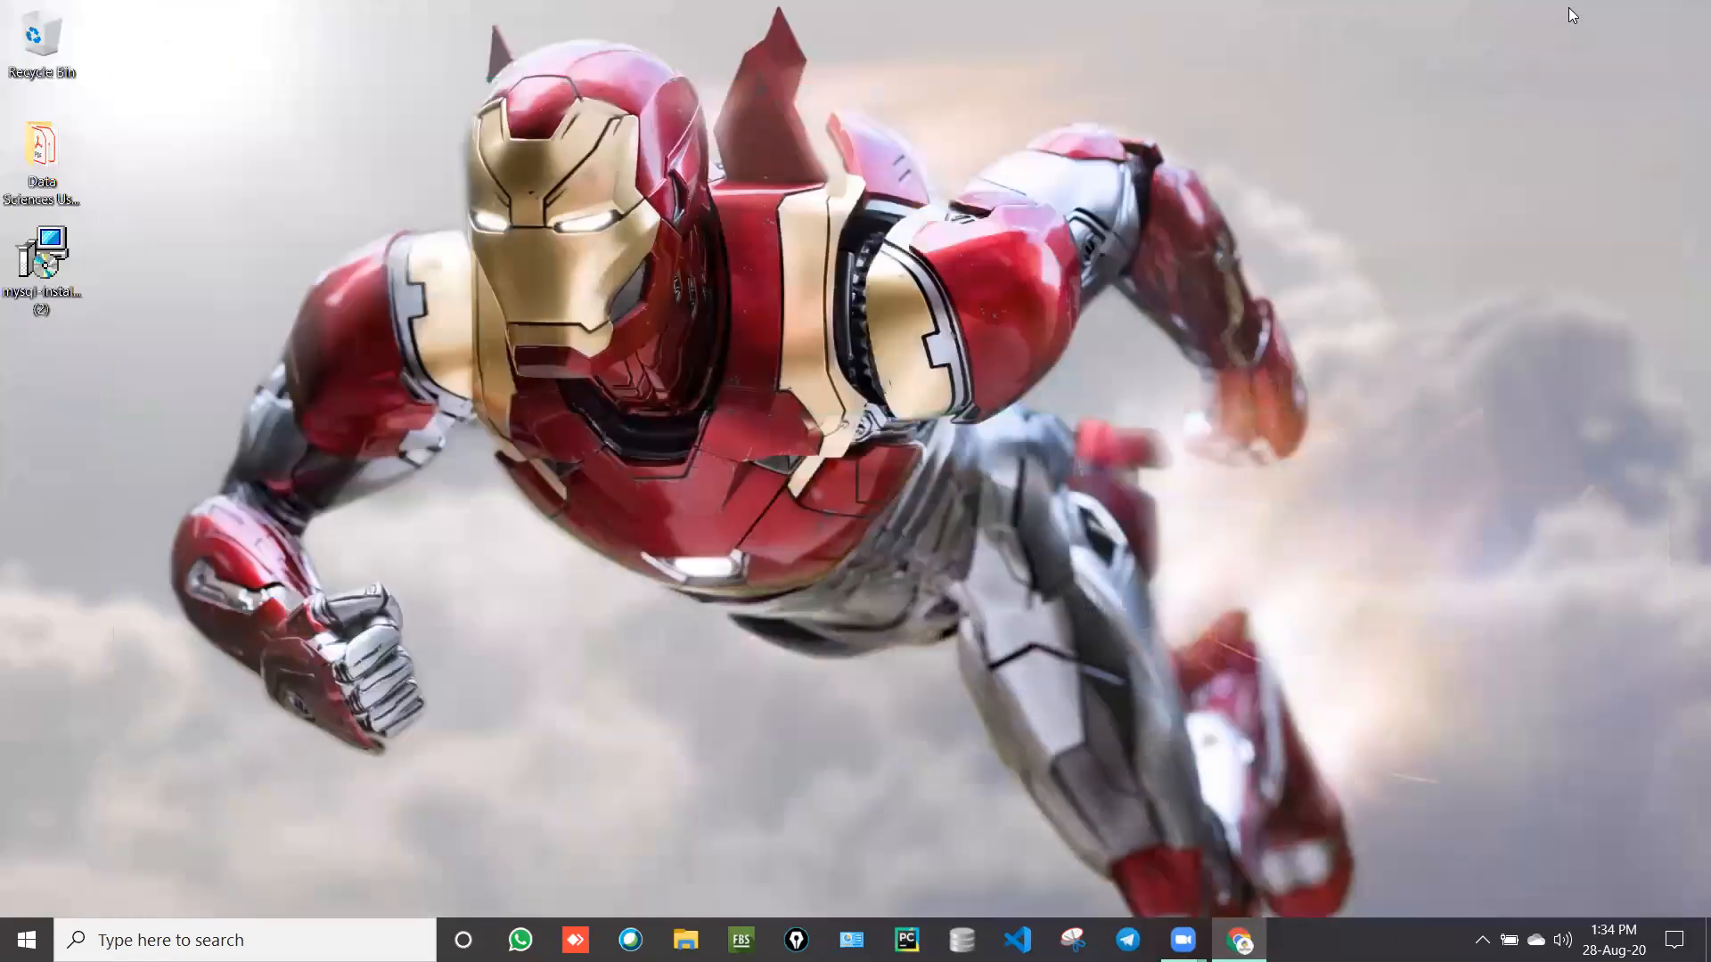
double_click(40, 259)
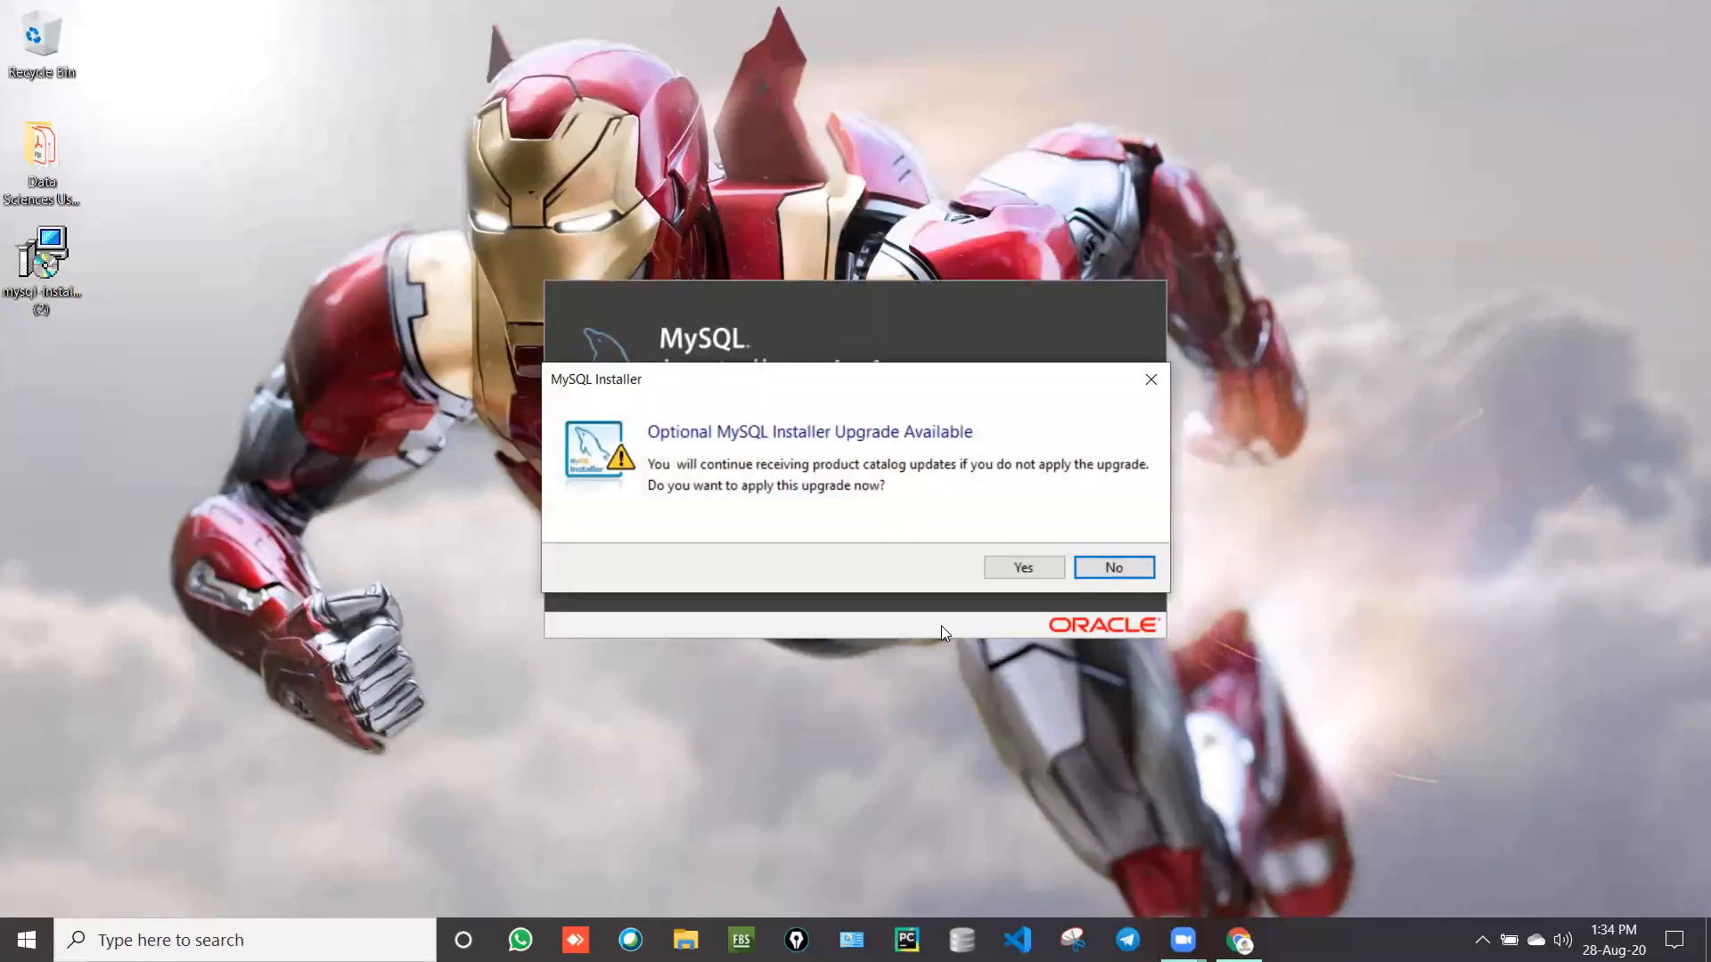
Step: Dismiss the optional installer upgrade prompt and review what the Developer Default setup includes
left_click(1000, 564)
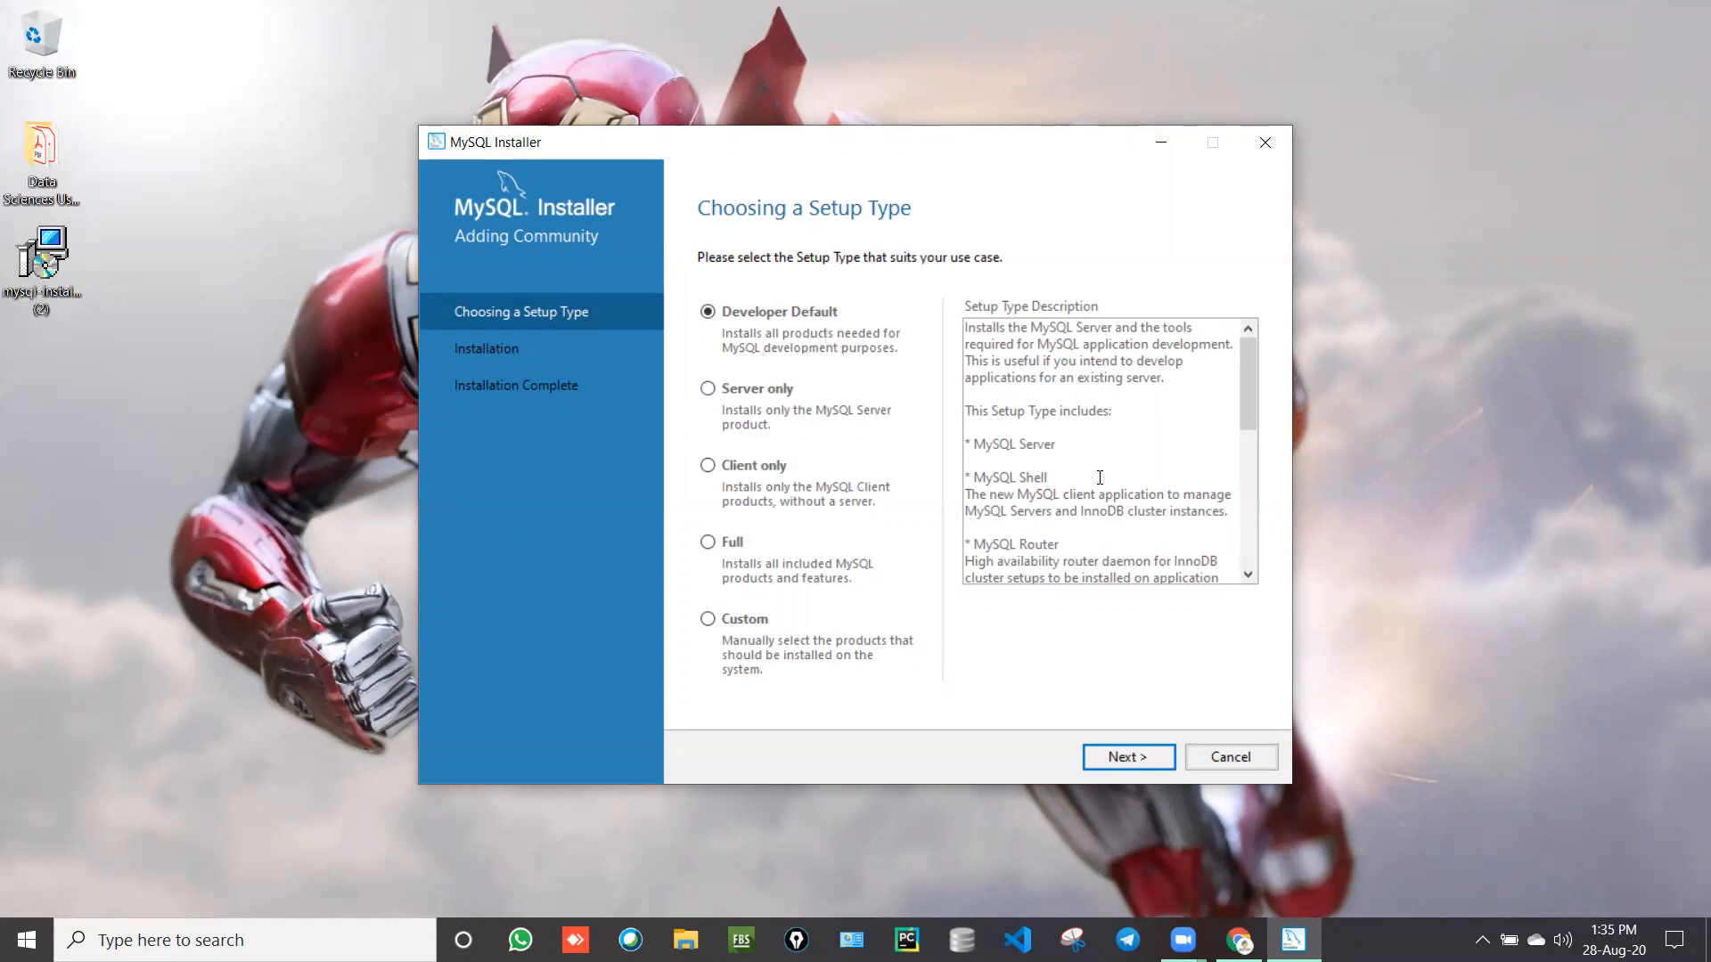
scroll(1099, 478, "down", 1)
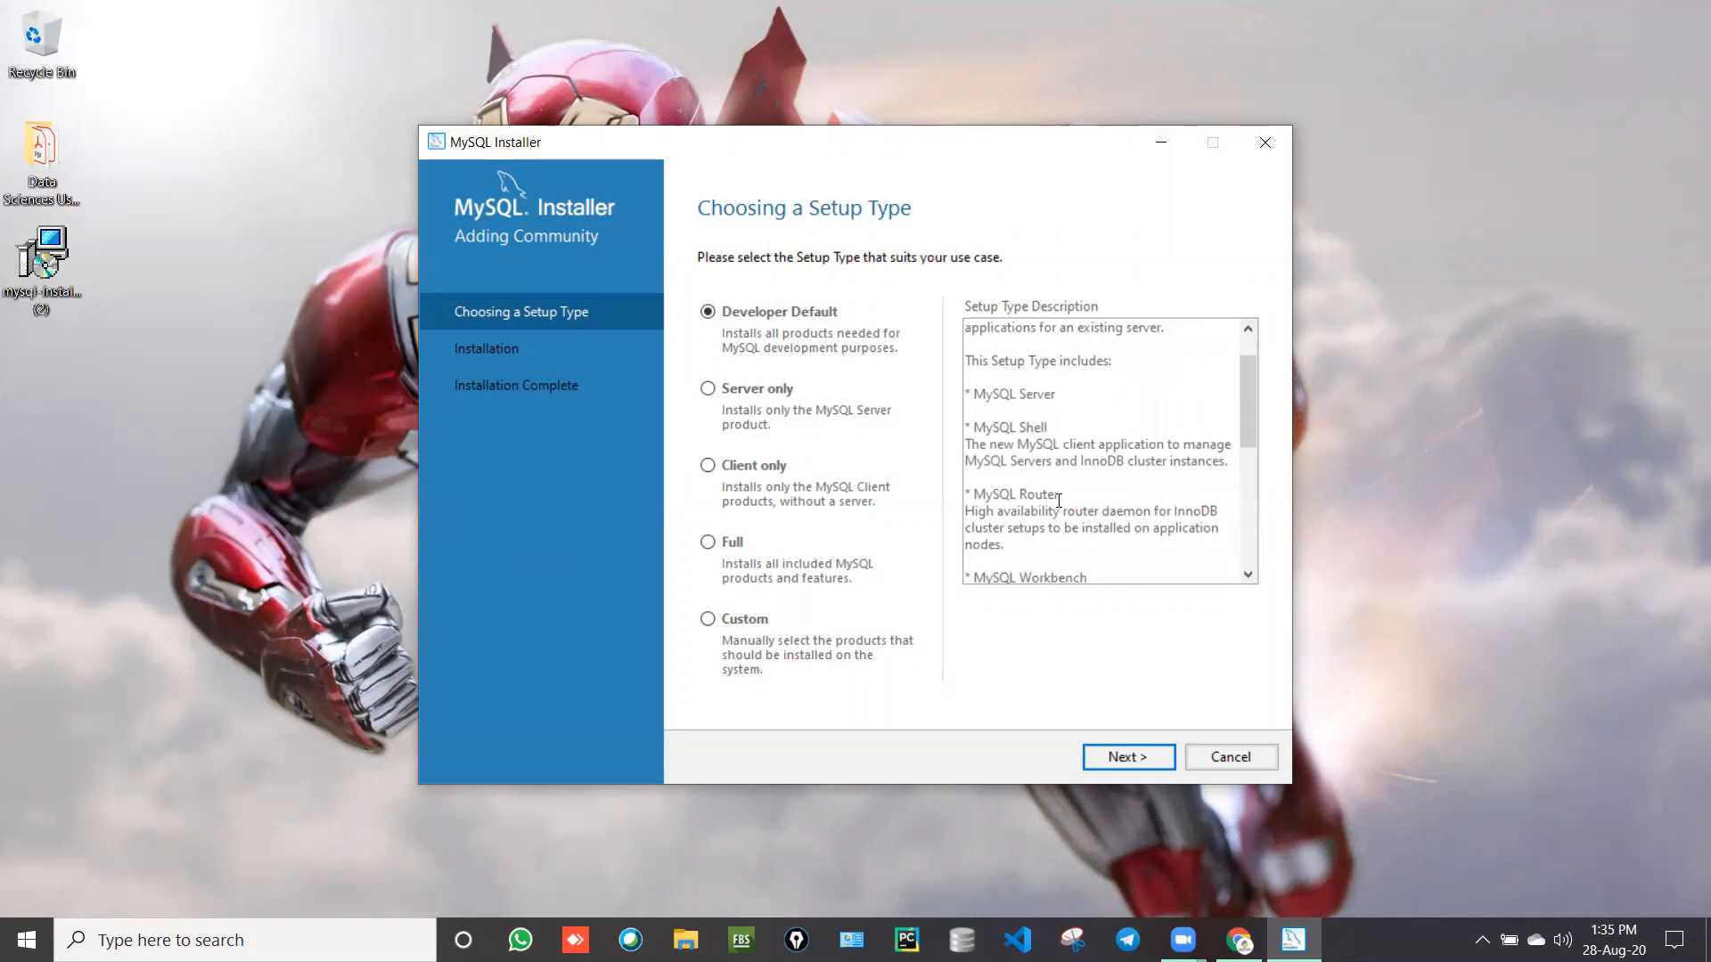
scroll(1059, 500, "down", 1)
scroll(1058, 501, "down", 4)
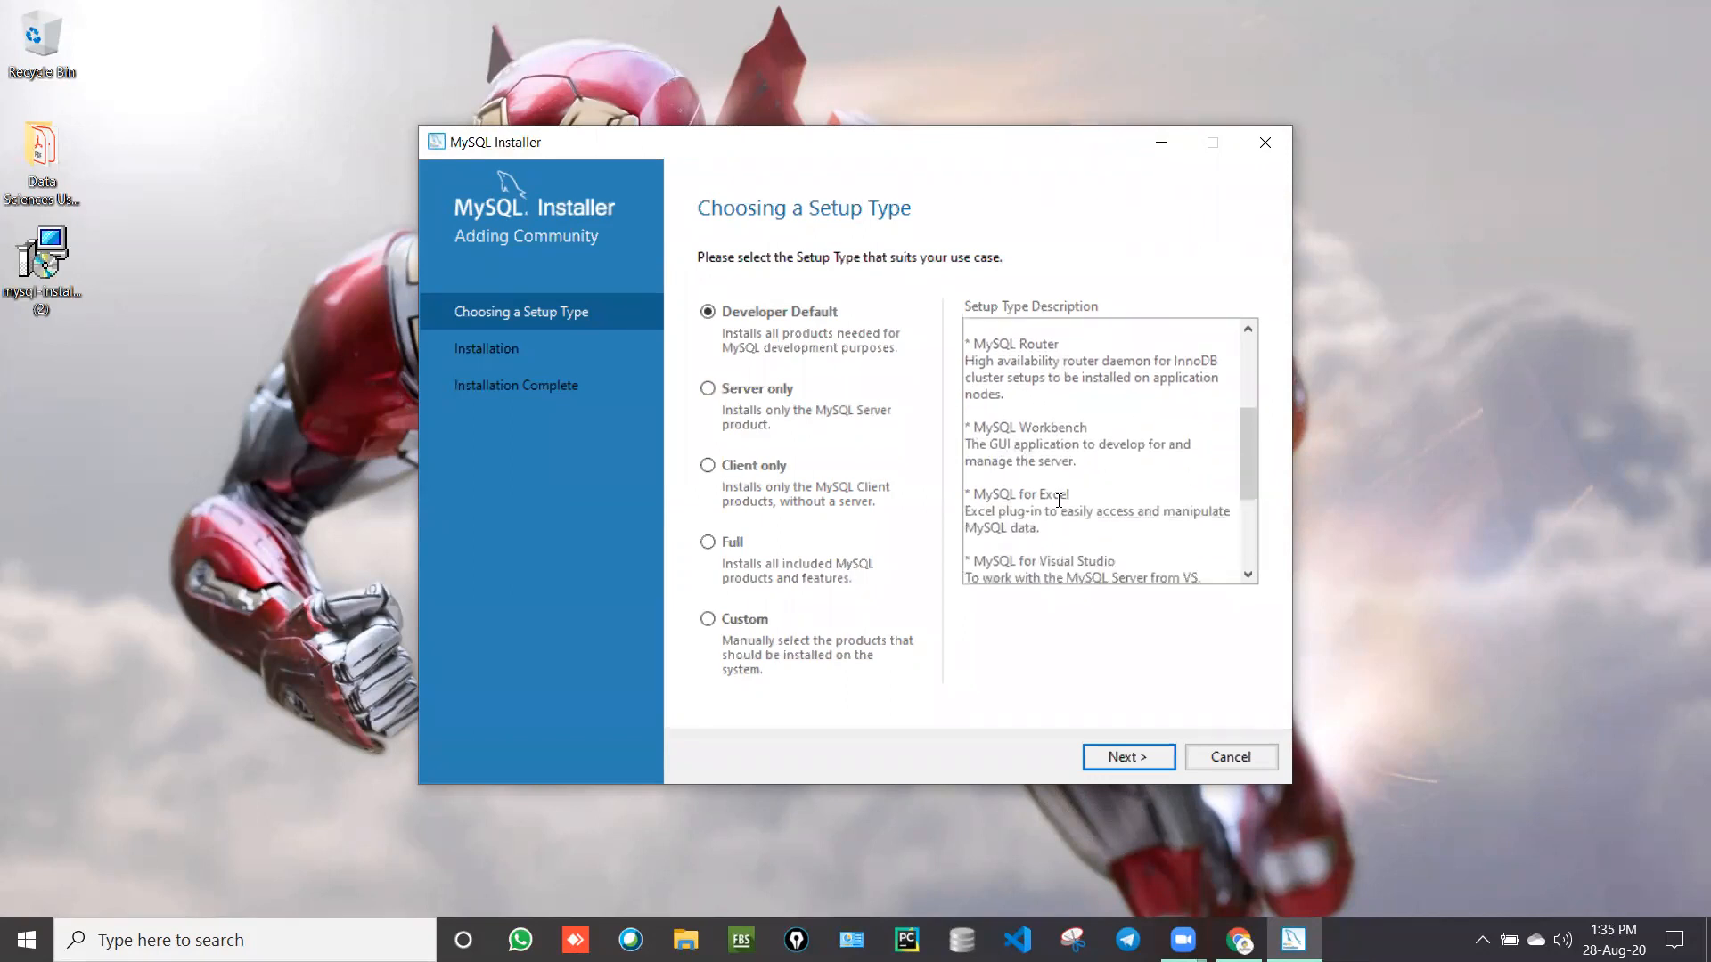
scroll(1058, 501, "down", 1)
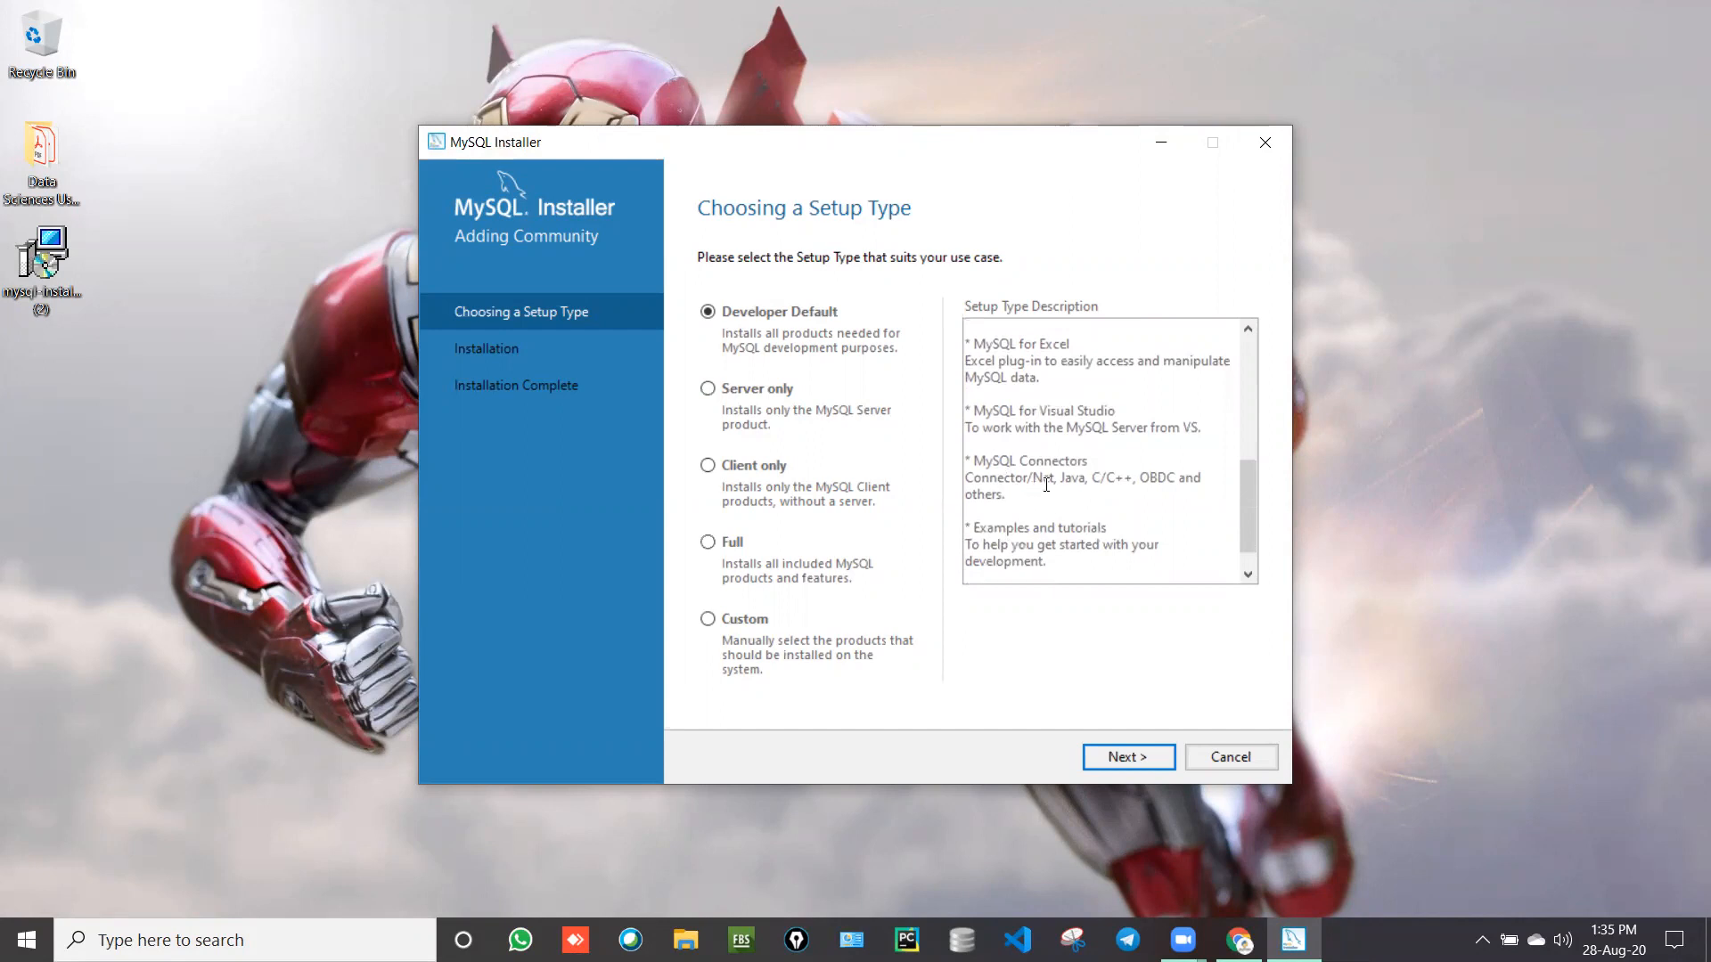
scroll(1046, 484, "up", 1)
scroll(1046, 485, "up", 1)
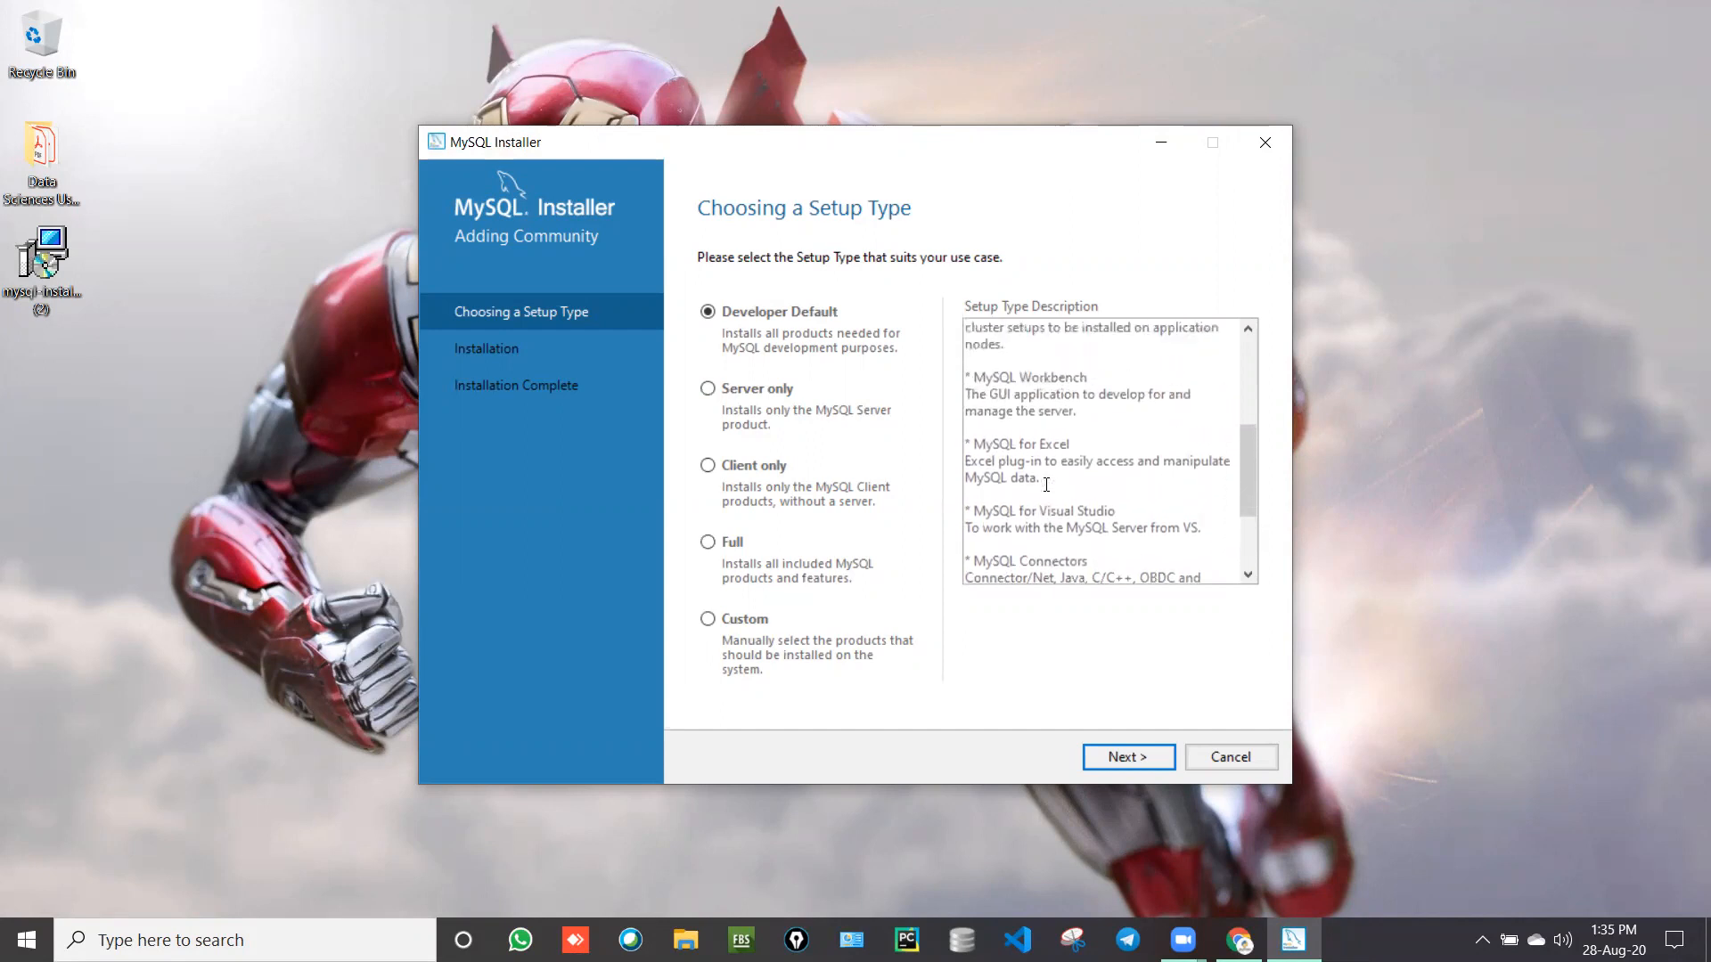
scroll(1088, 392, "up", 2)
scroll(1089, 392, "up", 3)
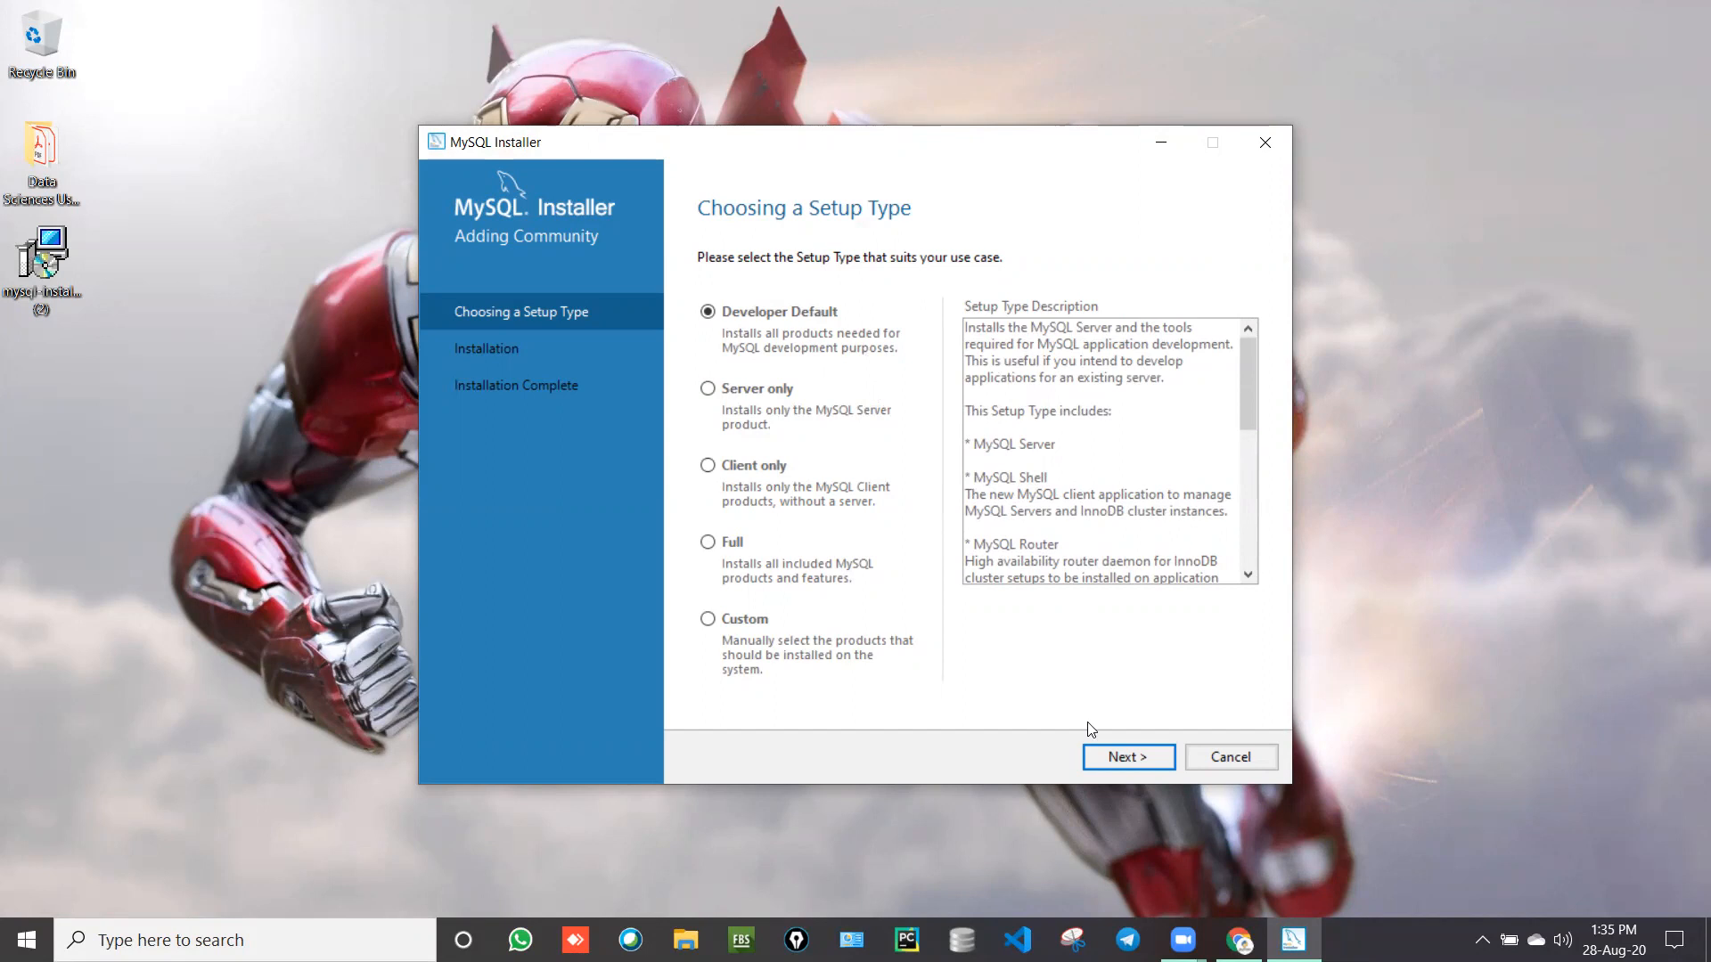
Step: Set install and data paths to C:\Program Files\MySQL Server 8.0 and C:\ProgramData\MySQL Server 8.0
left_click(1112, 758)
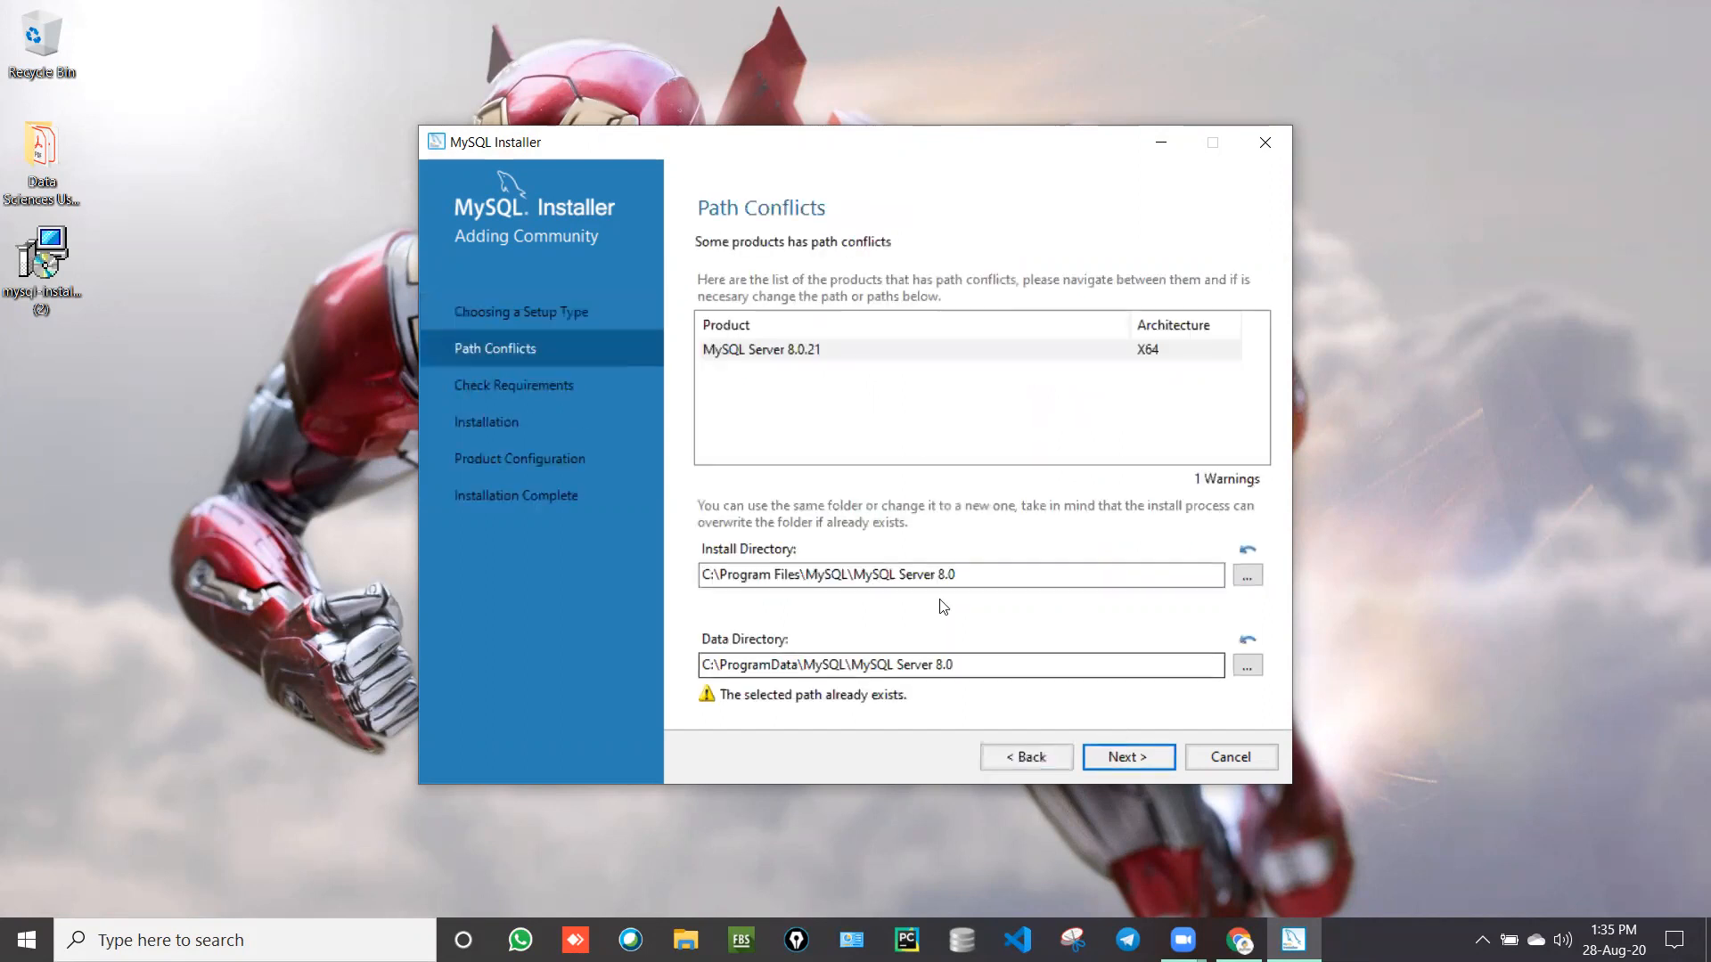
left_click(848, 577)
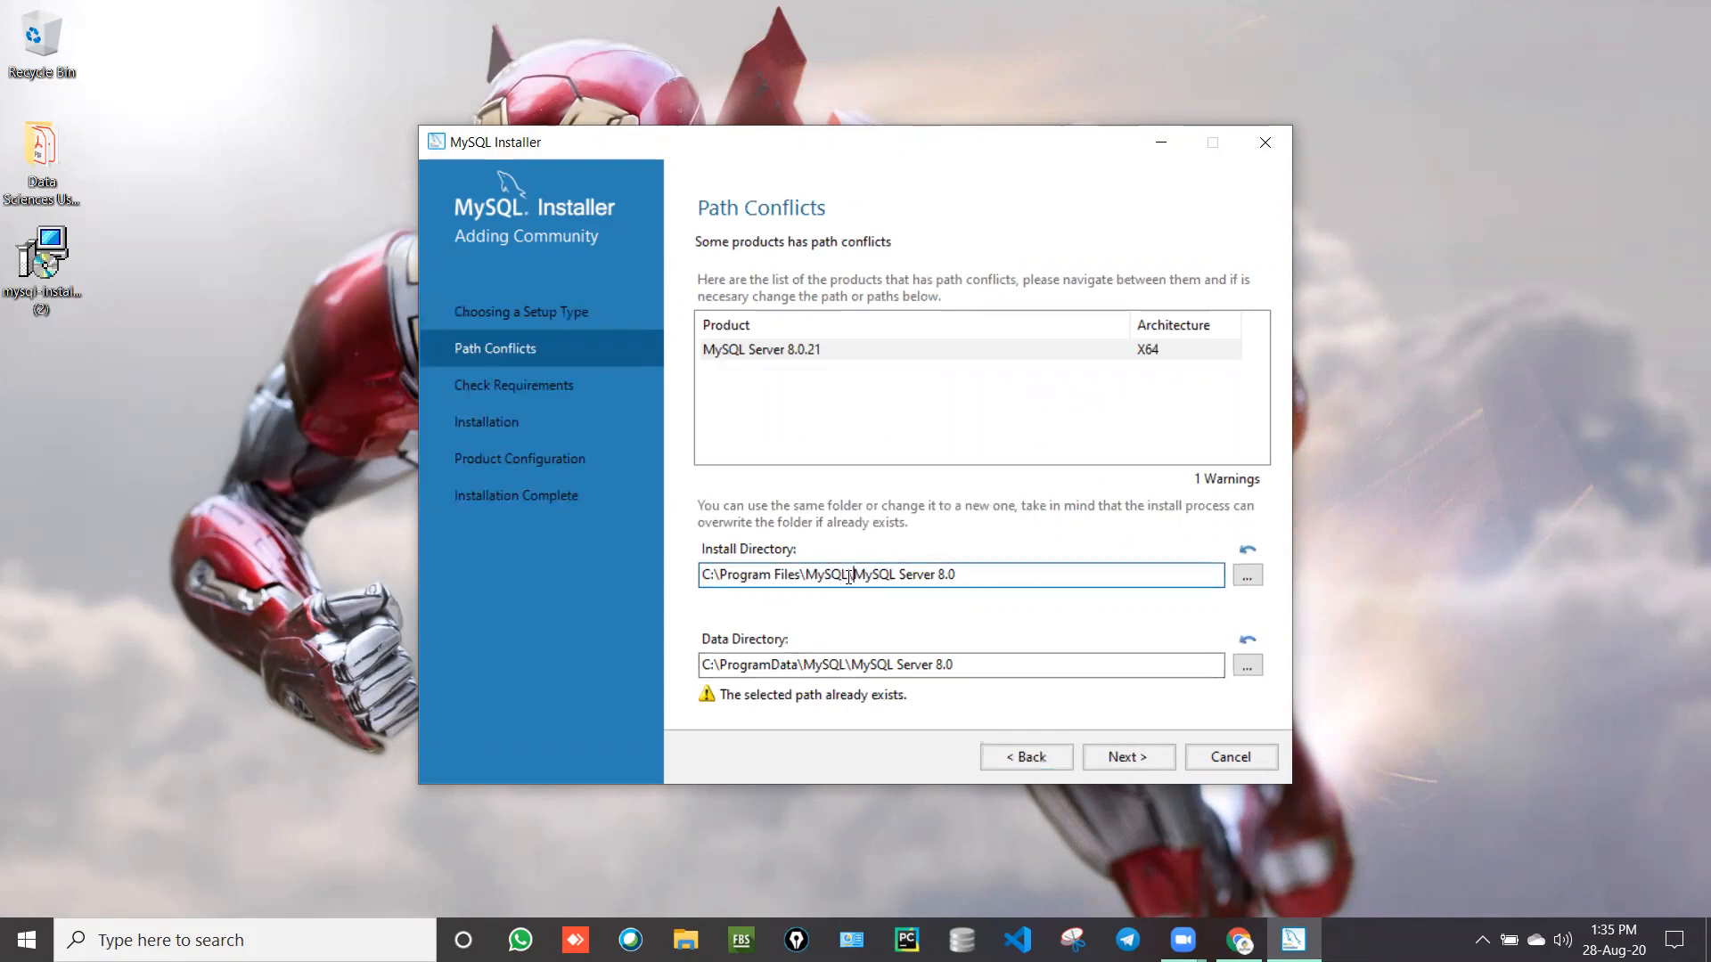
key("BackSpace")
key("BackSpace")
key("BackSpace")
key("BackSpace")
key("BackSpace")
key("BackSpace")
left_click(849, 666)
key("BackSpace")
key("BackSpace")
key("BackSpace")
key("BackSpace")
key("BackSpace")
key("BackSpace")
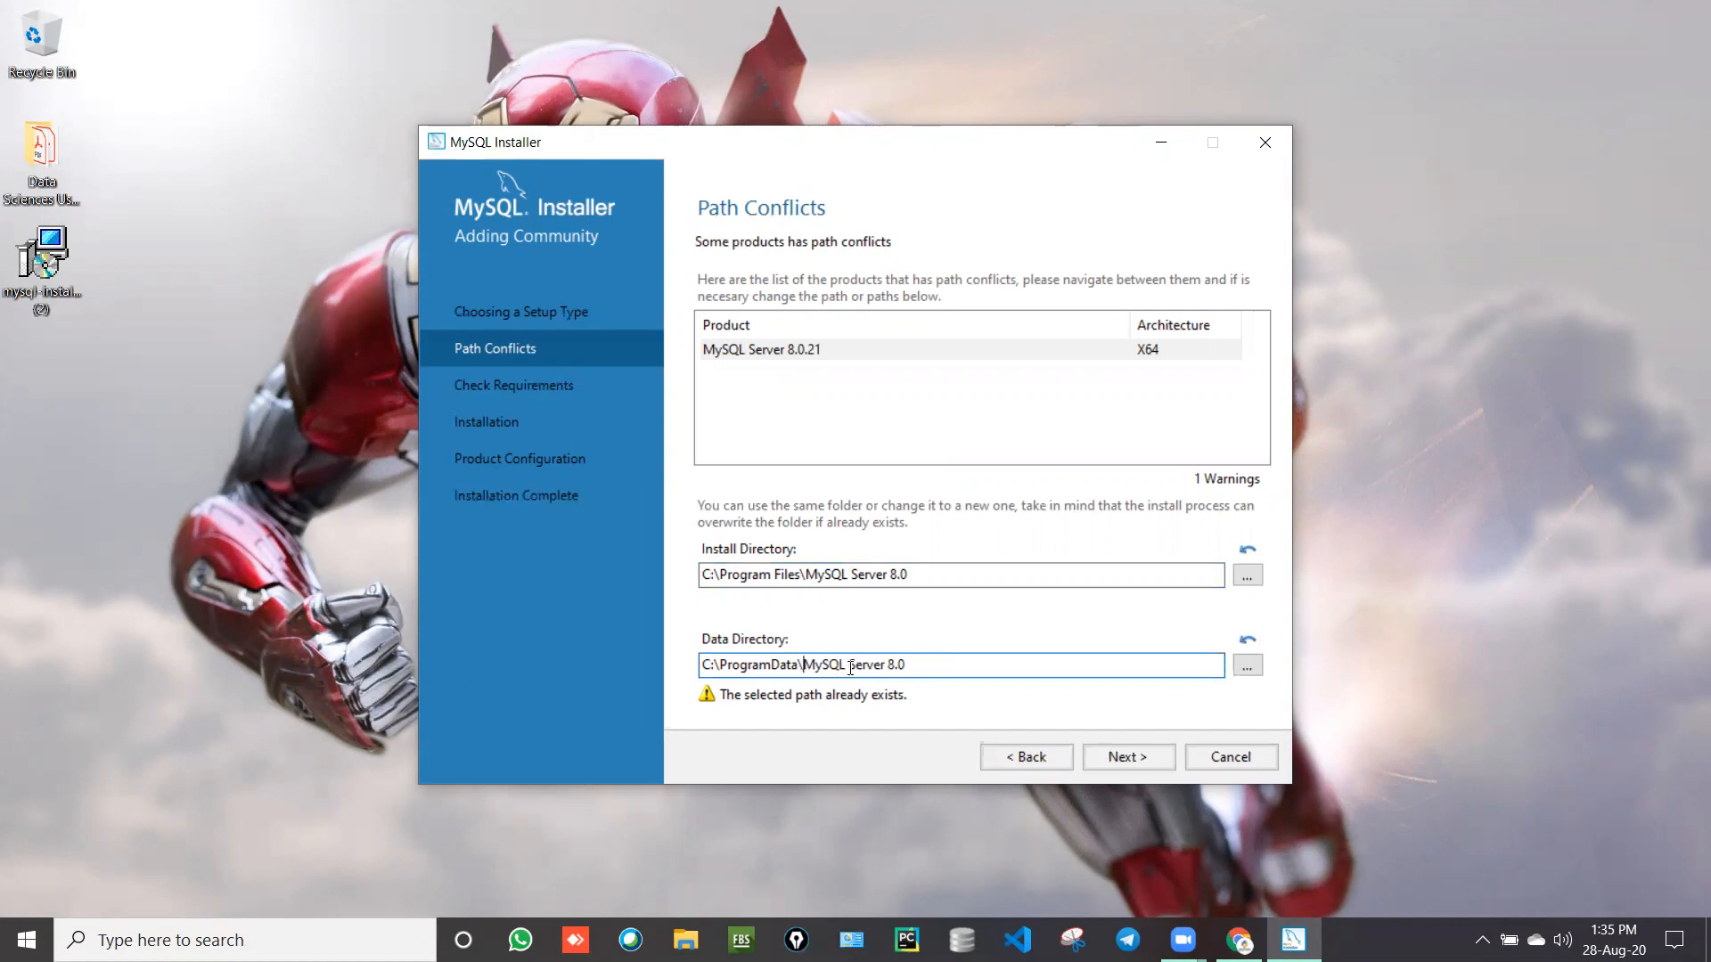
left_click(1116, 755)
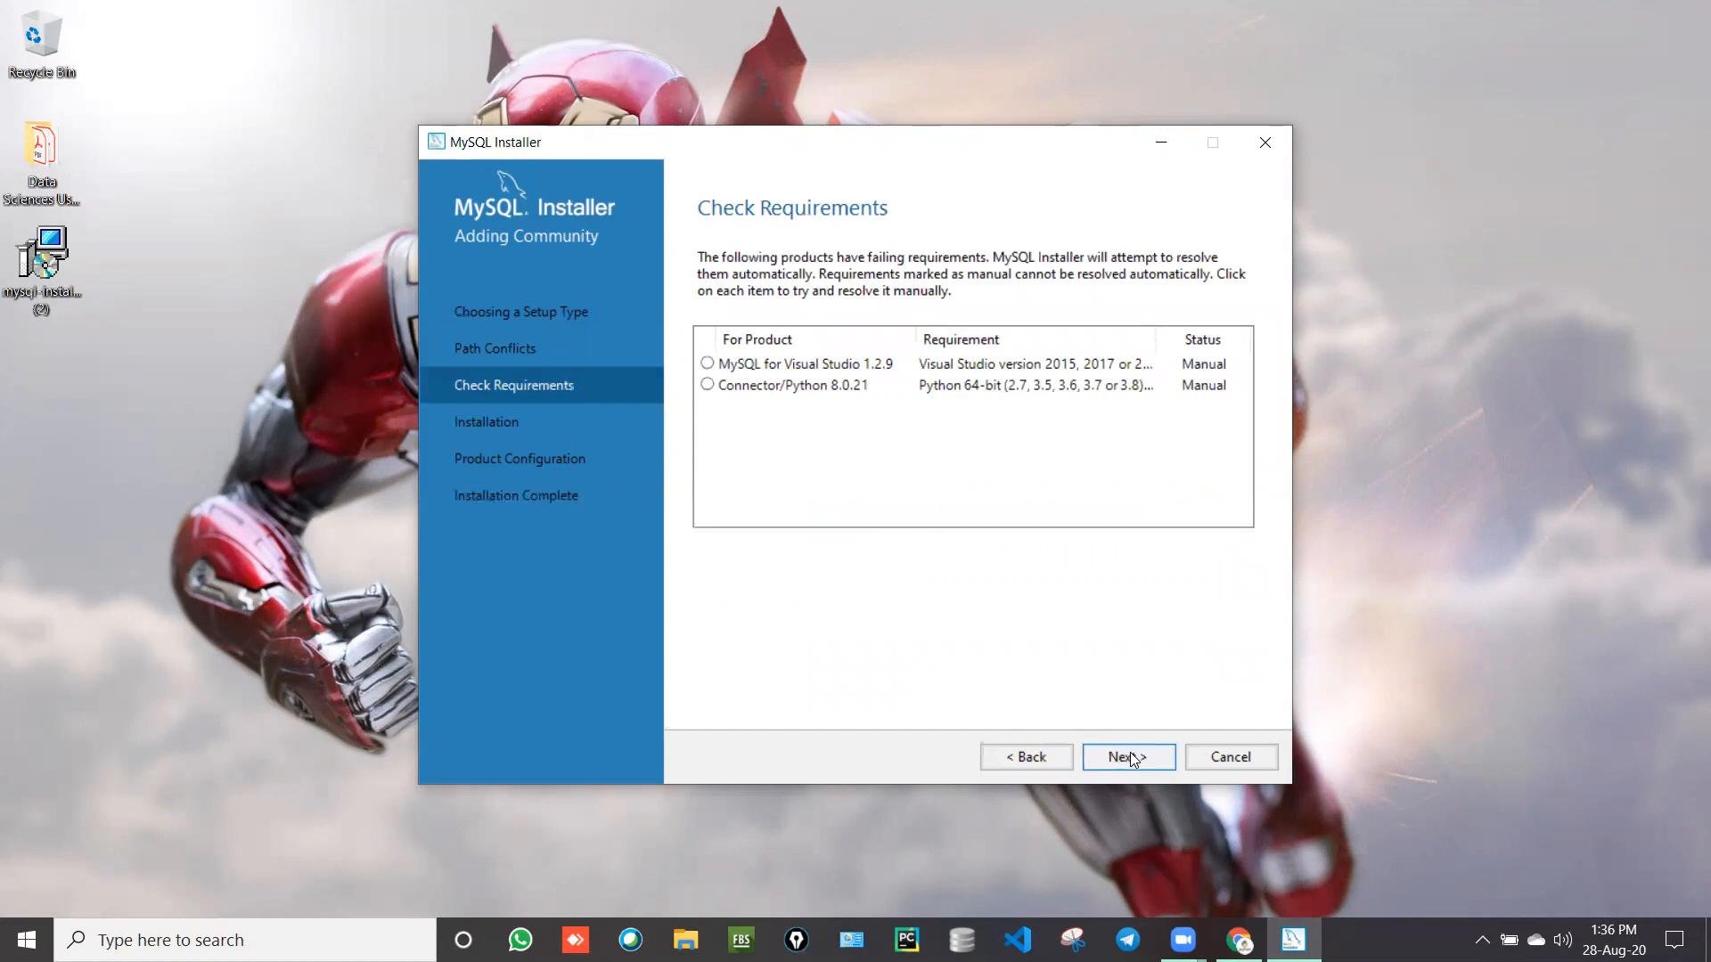
Step: Inspect the Visual Studio requirement, then confirm continuing despite the unmet requirements
left_click(1001, 367)
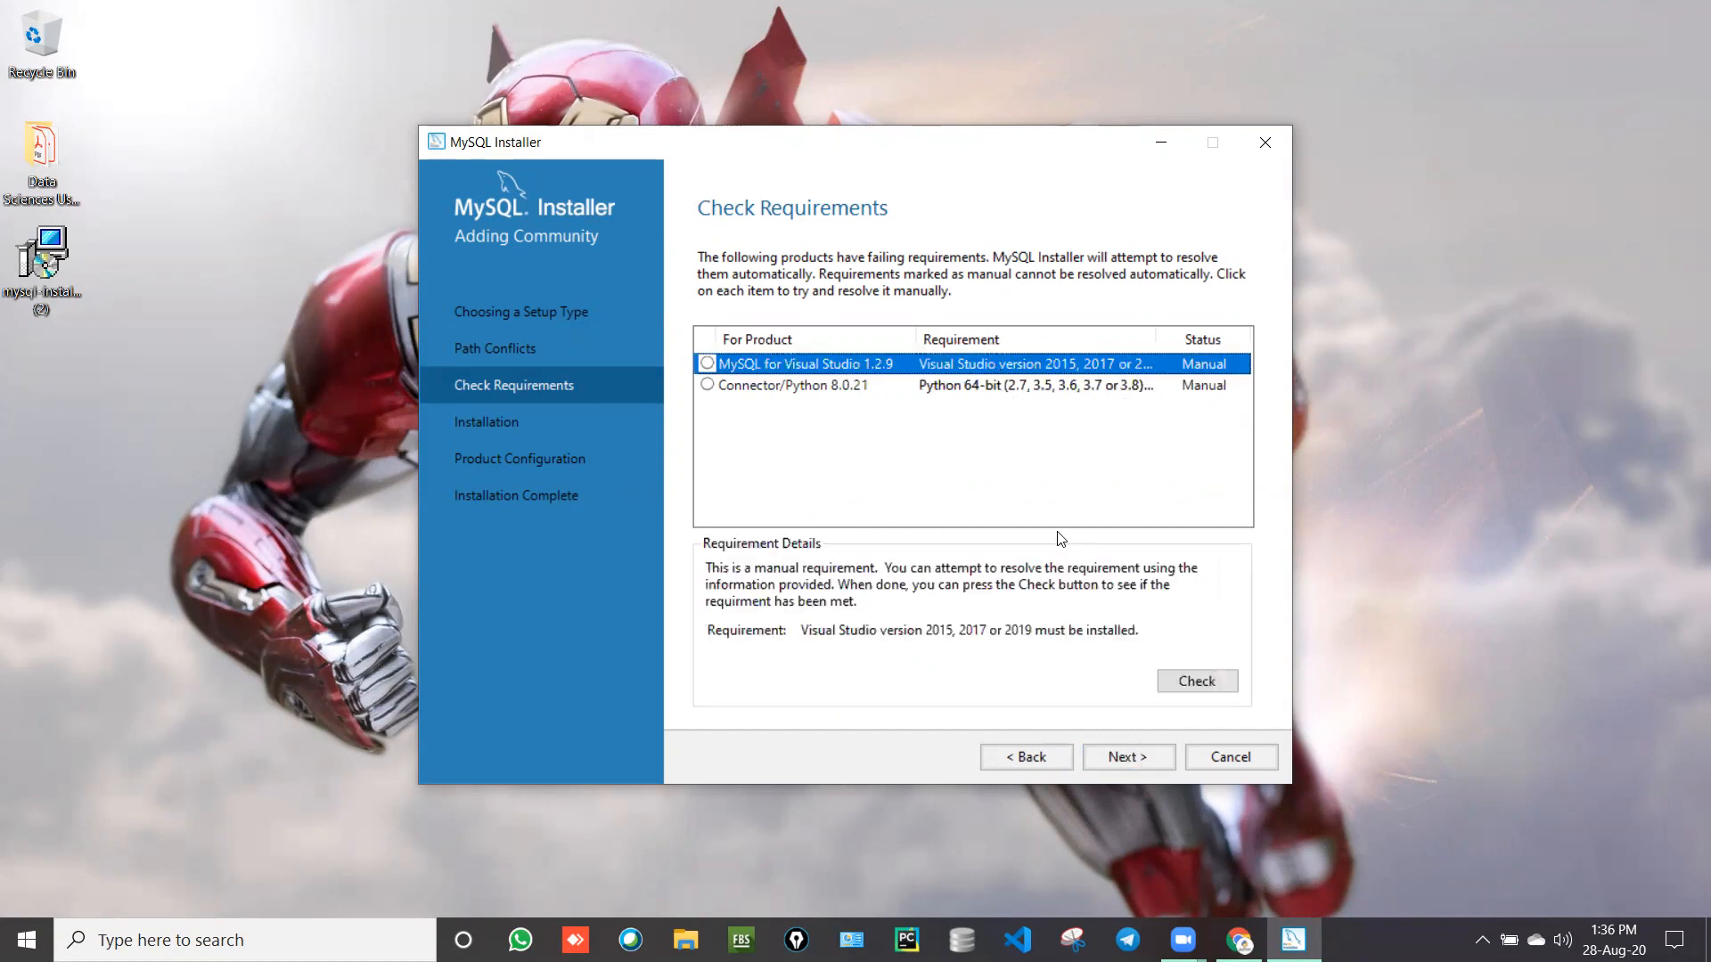
left_click(1124, 759)
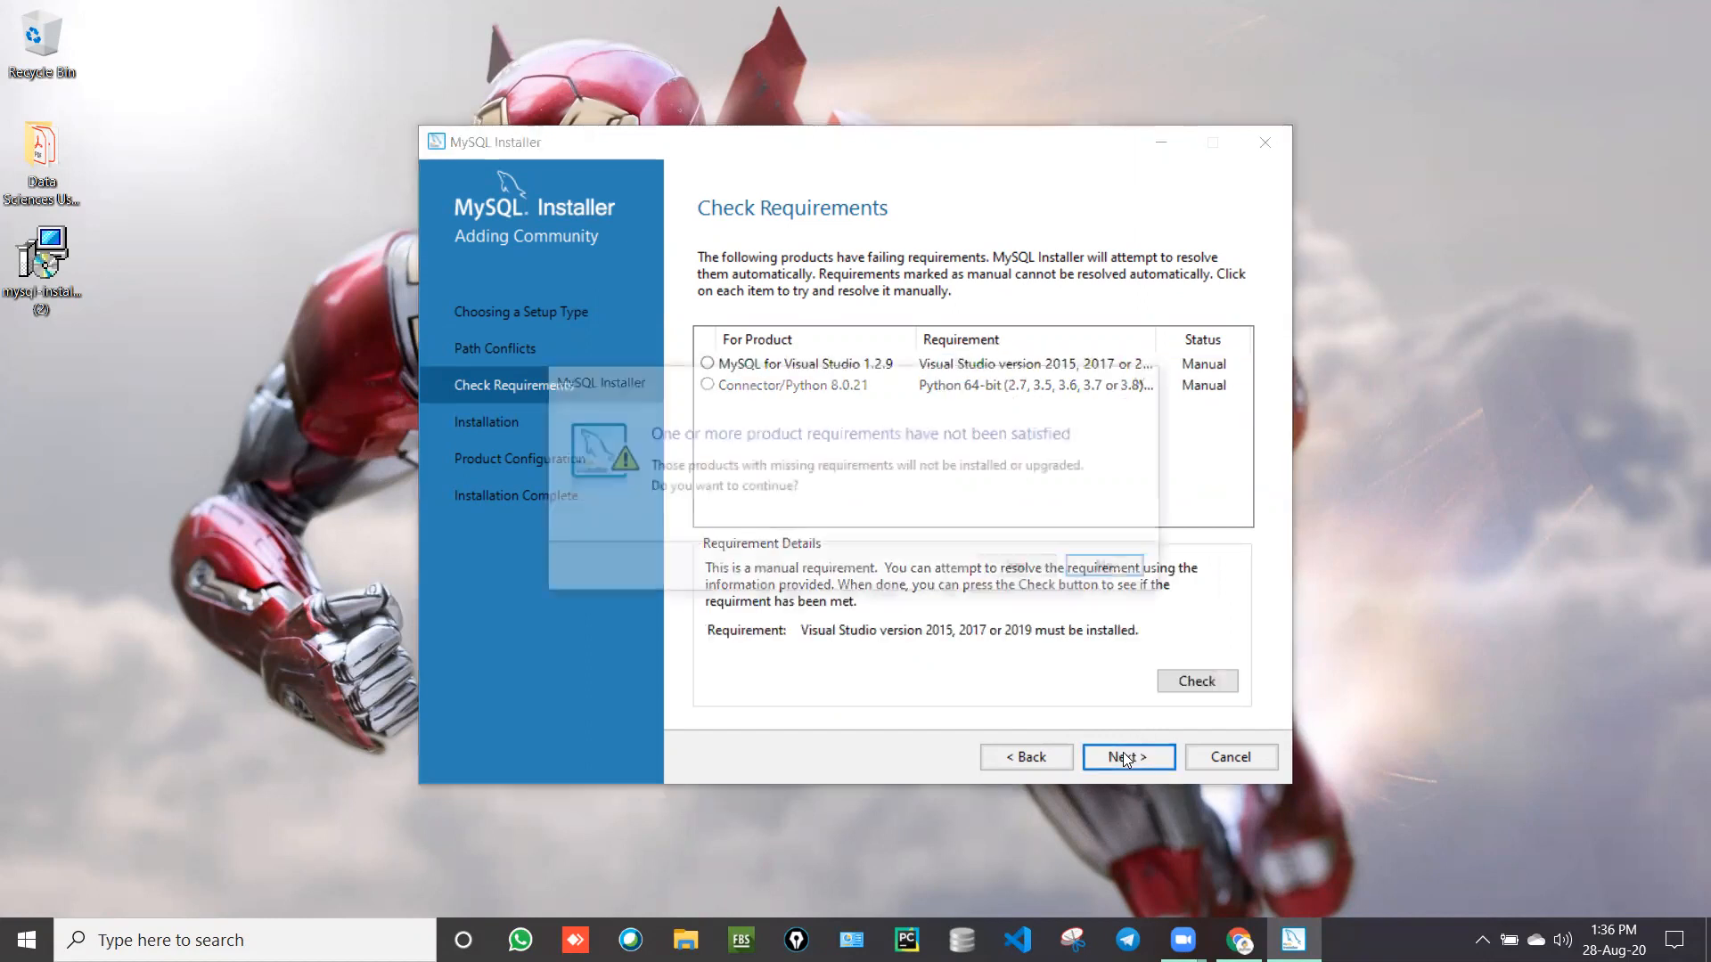
left_click(1016, 568)
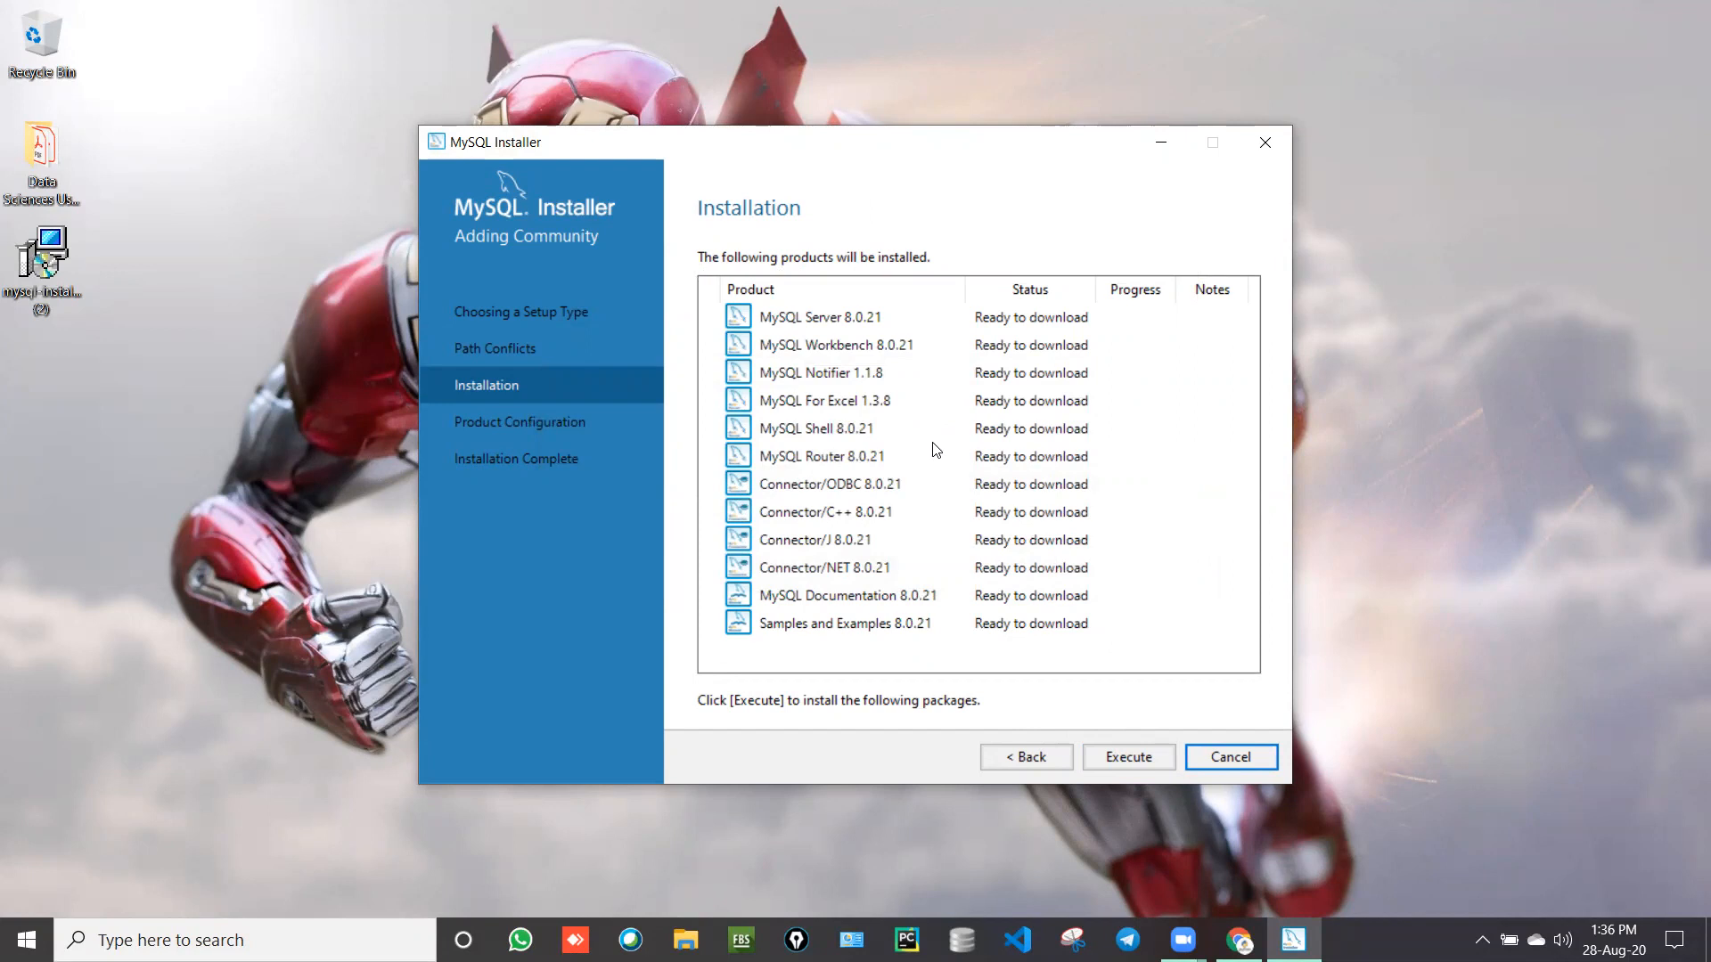
Step: Execute the installation of all twelve products and continue once every one shows Complete
left_click(1105, 758)
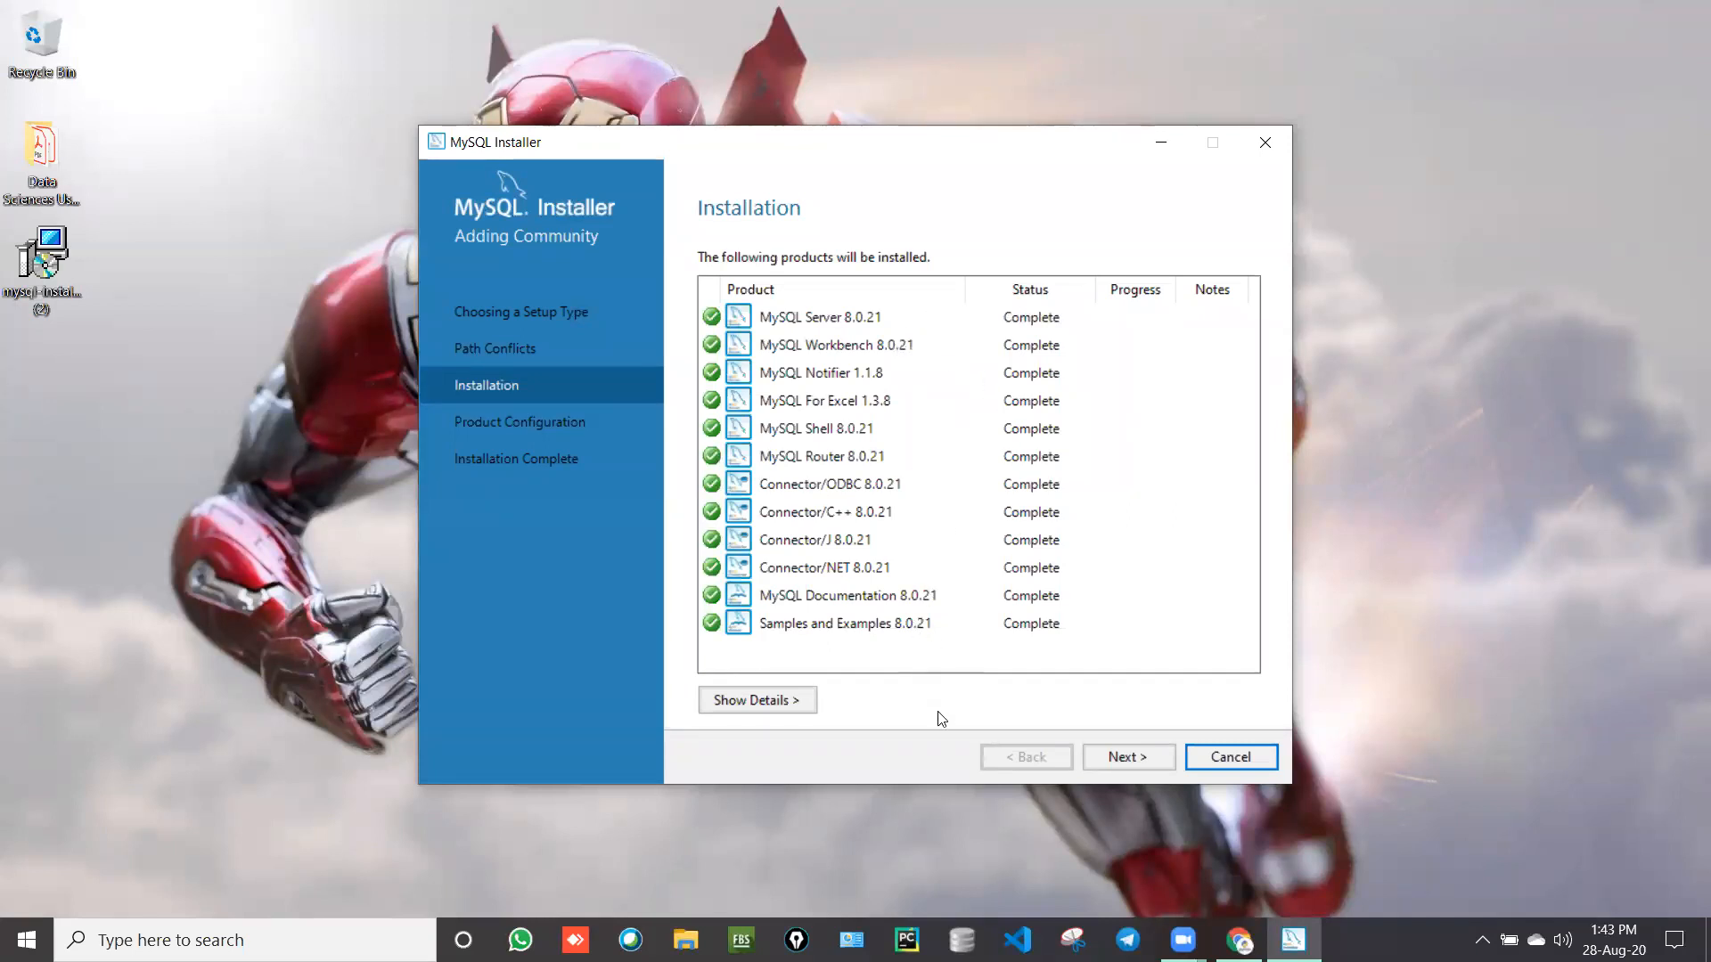
left_click(1118, 761)
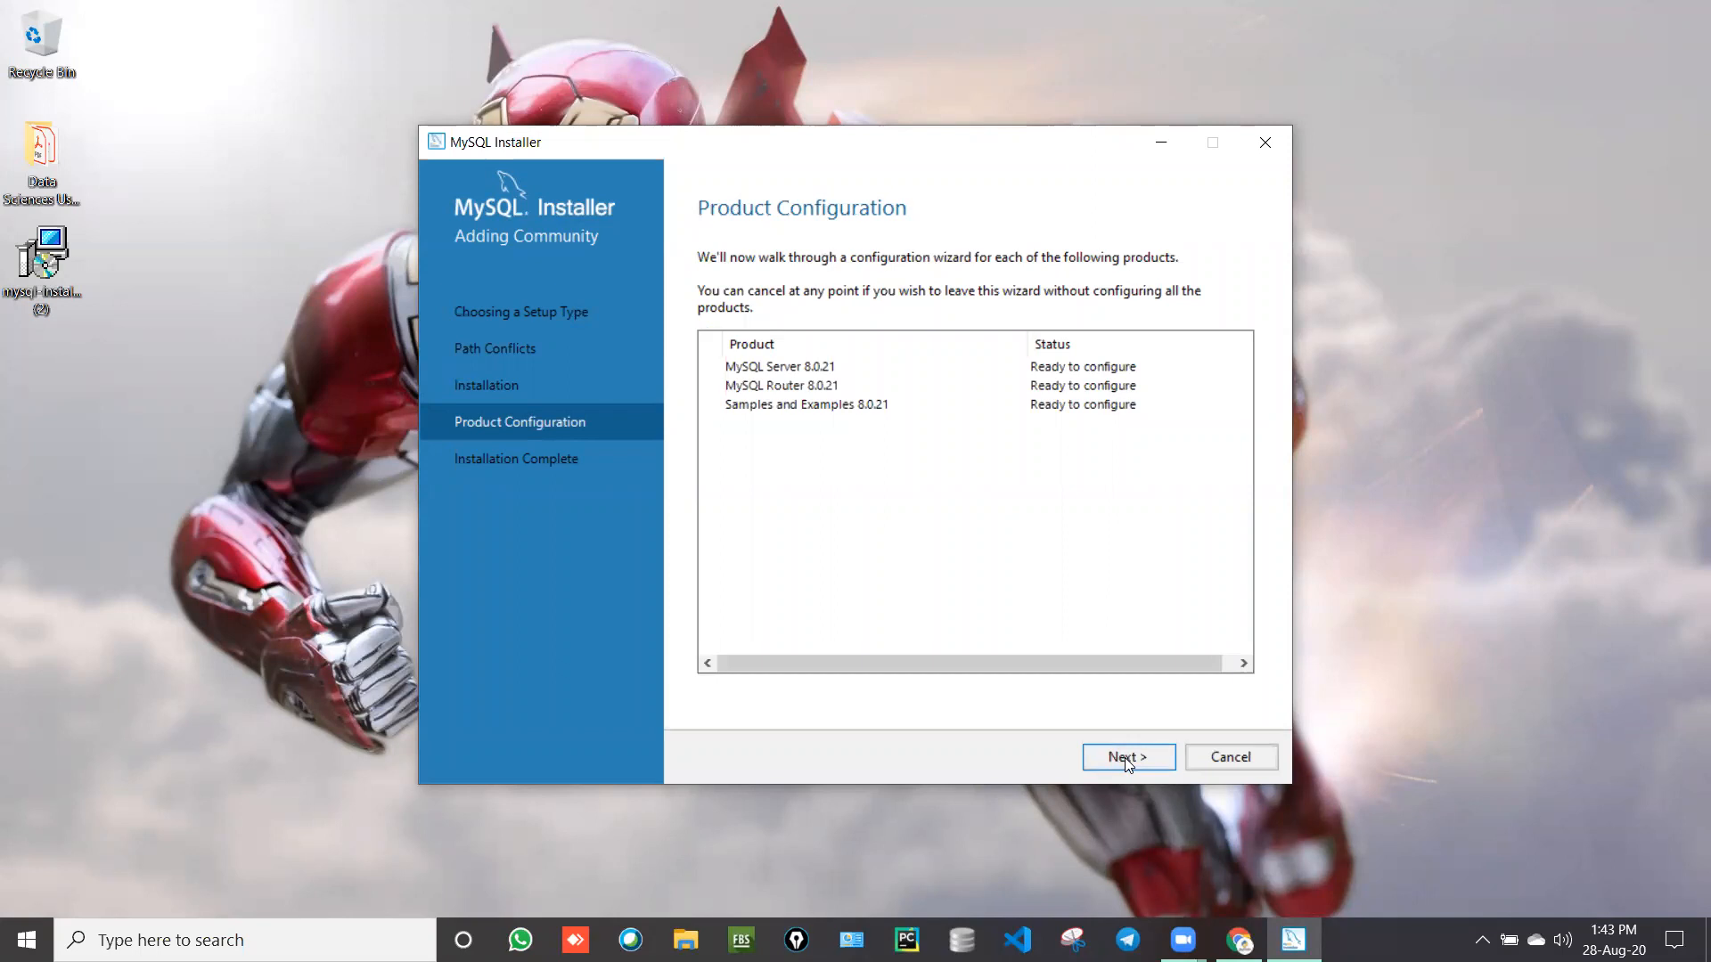
Step: Advance from Product Configuration to MySQL Server 8.0.21's Type and Networking settings
left_click(1124, 757)
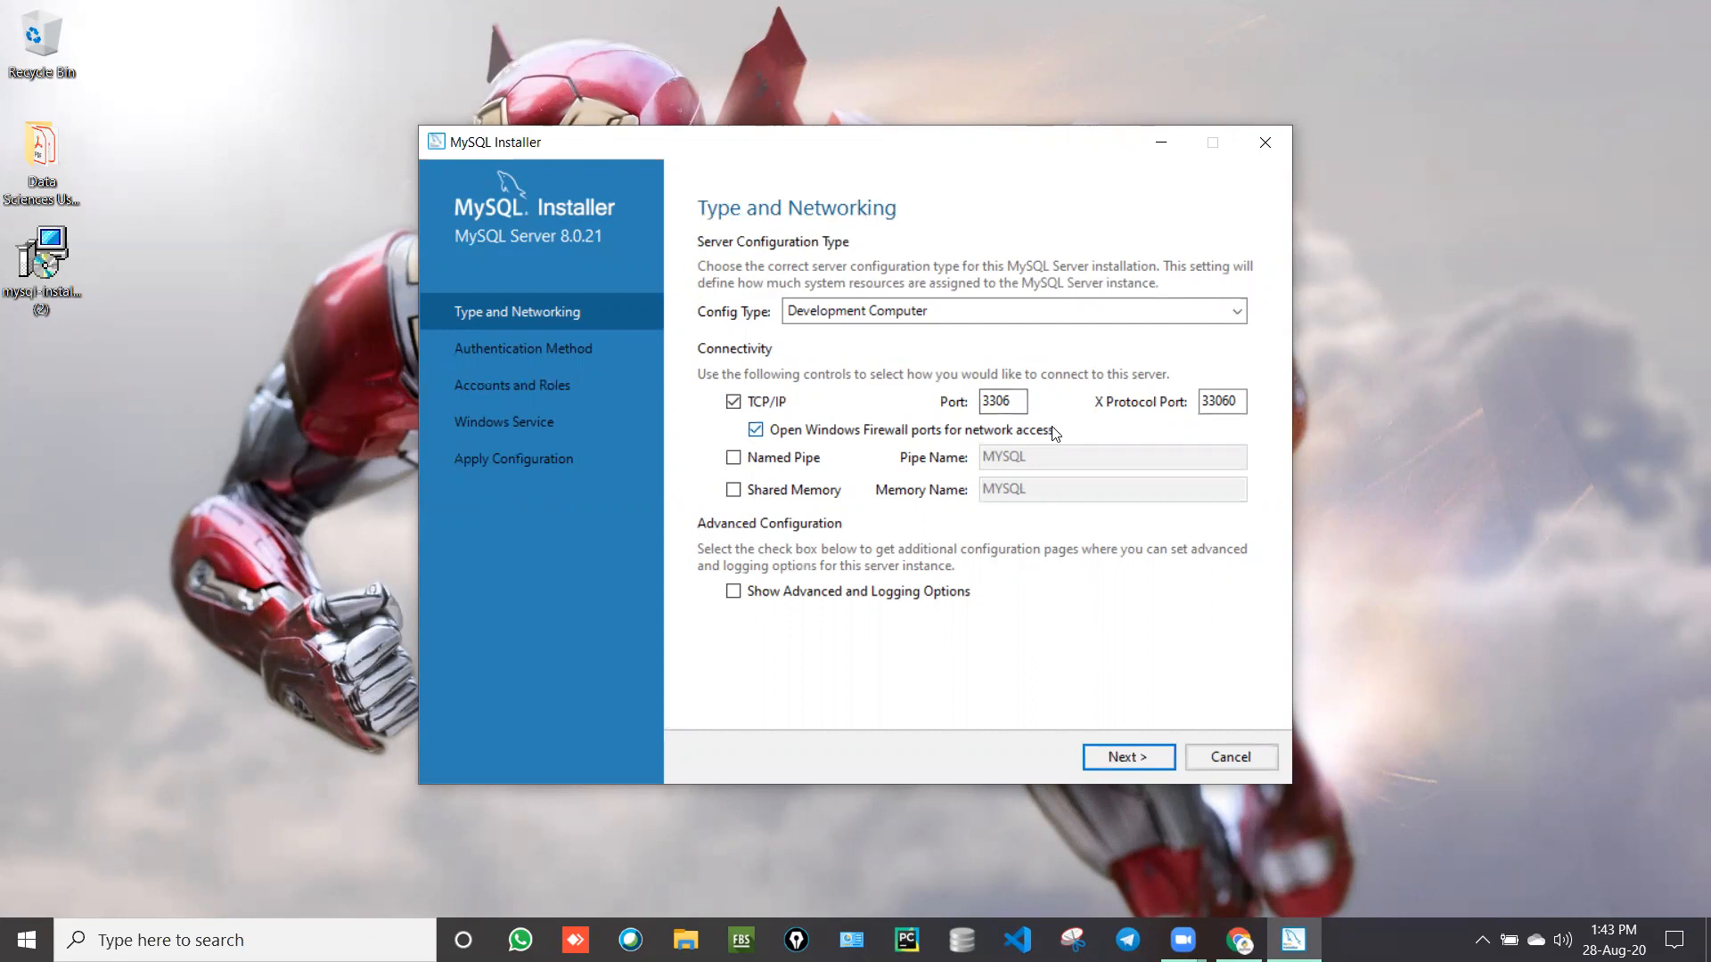
Step: Keep default networking and the recommended authentication, then enter the root password twice
left_click(1150, 757)
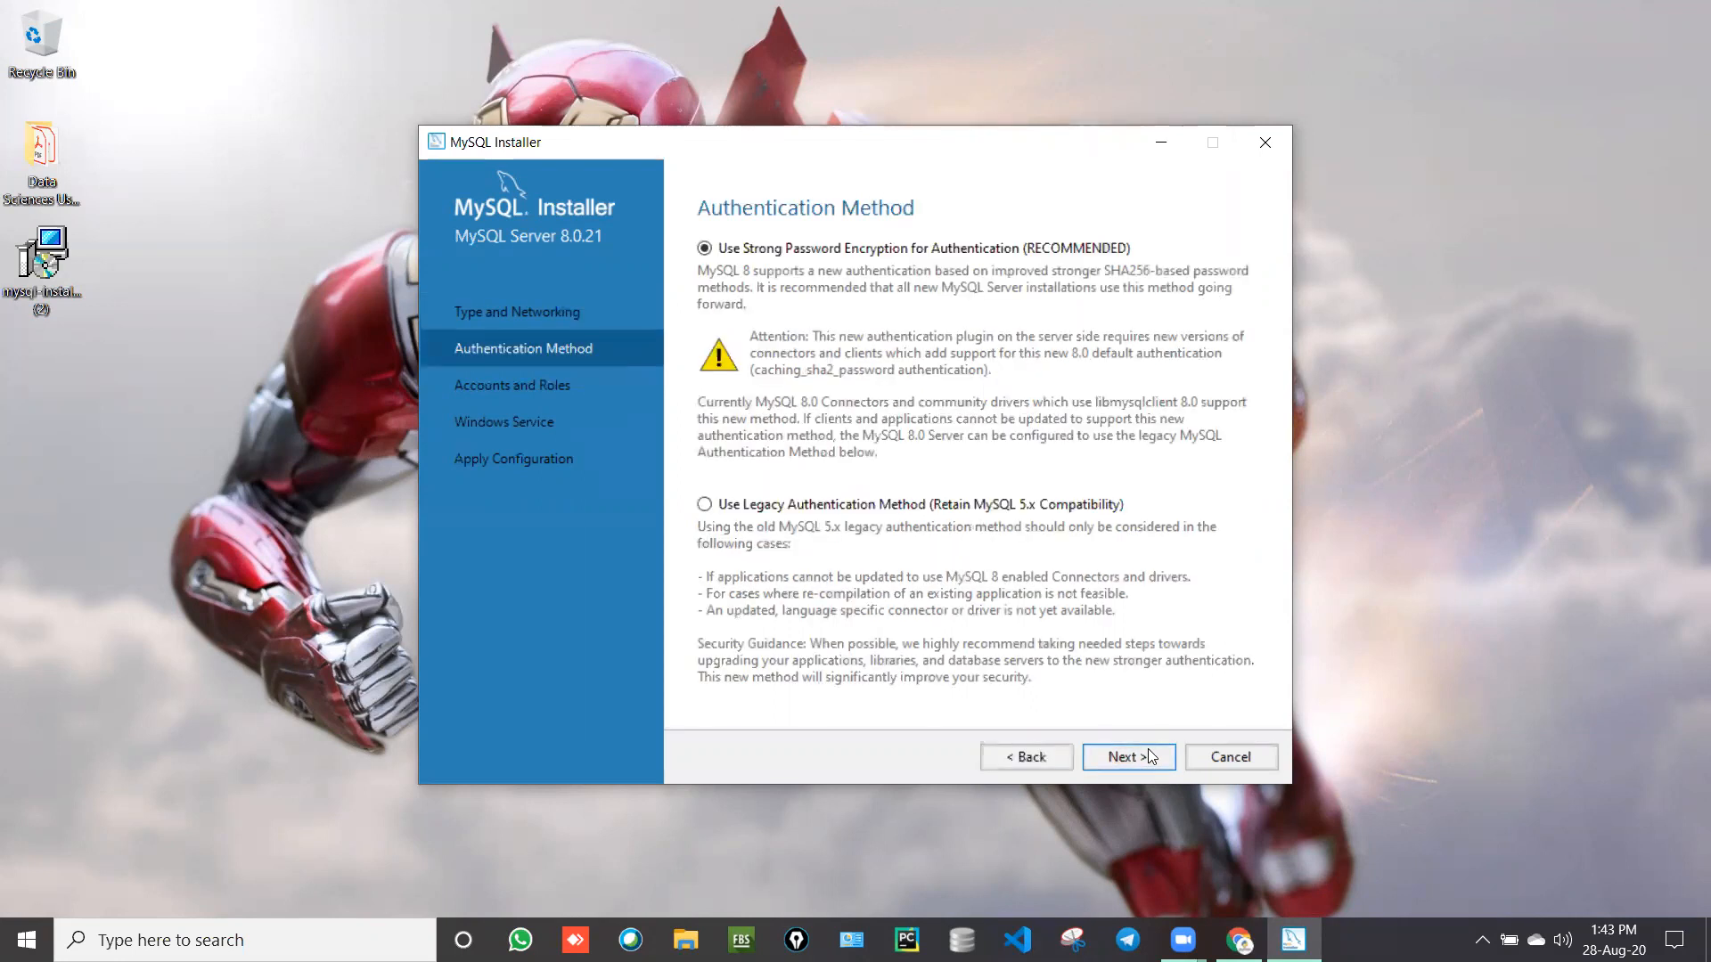
left_click(1147, 756)
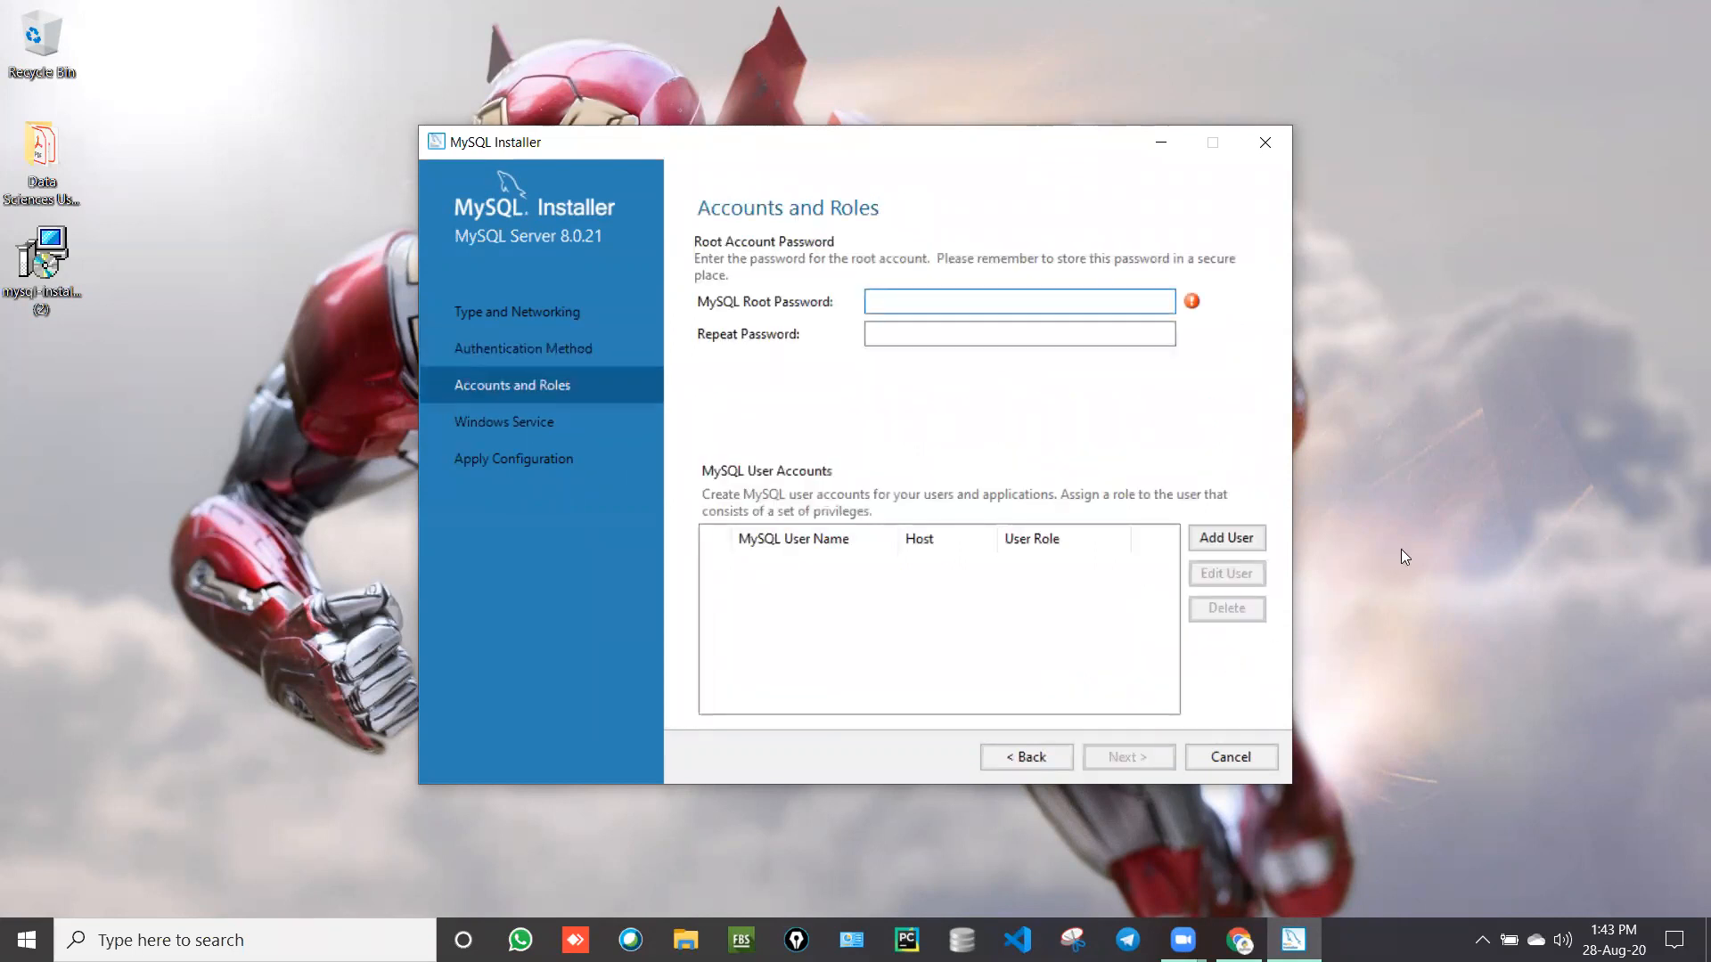
type("root")
key("BackSpace")
key("BackSpace")
key("BackSpace")
key("BackSpace")
type("•••••••••••••••")
key("Tab")
type("•••")
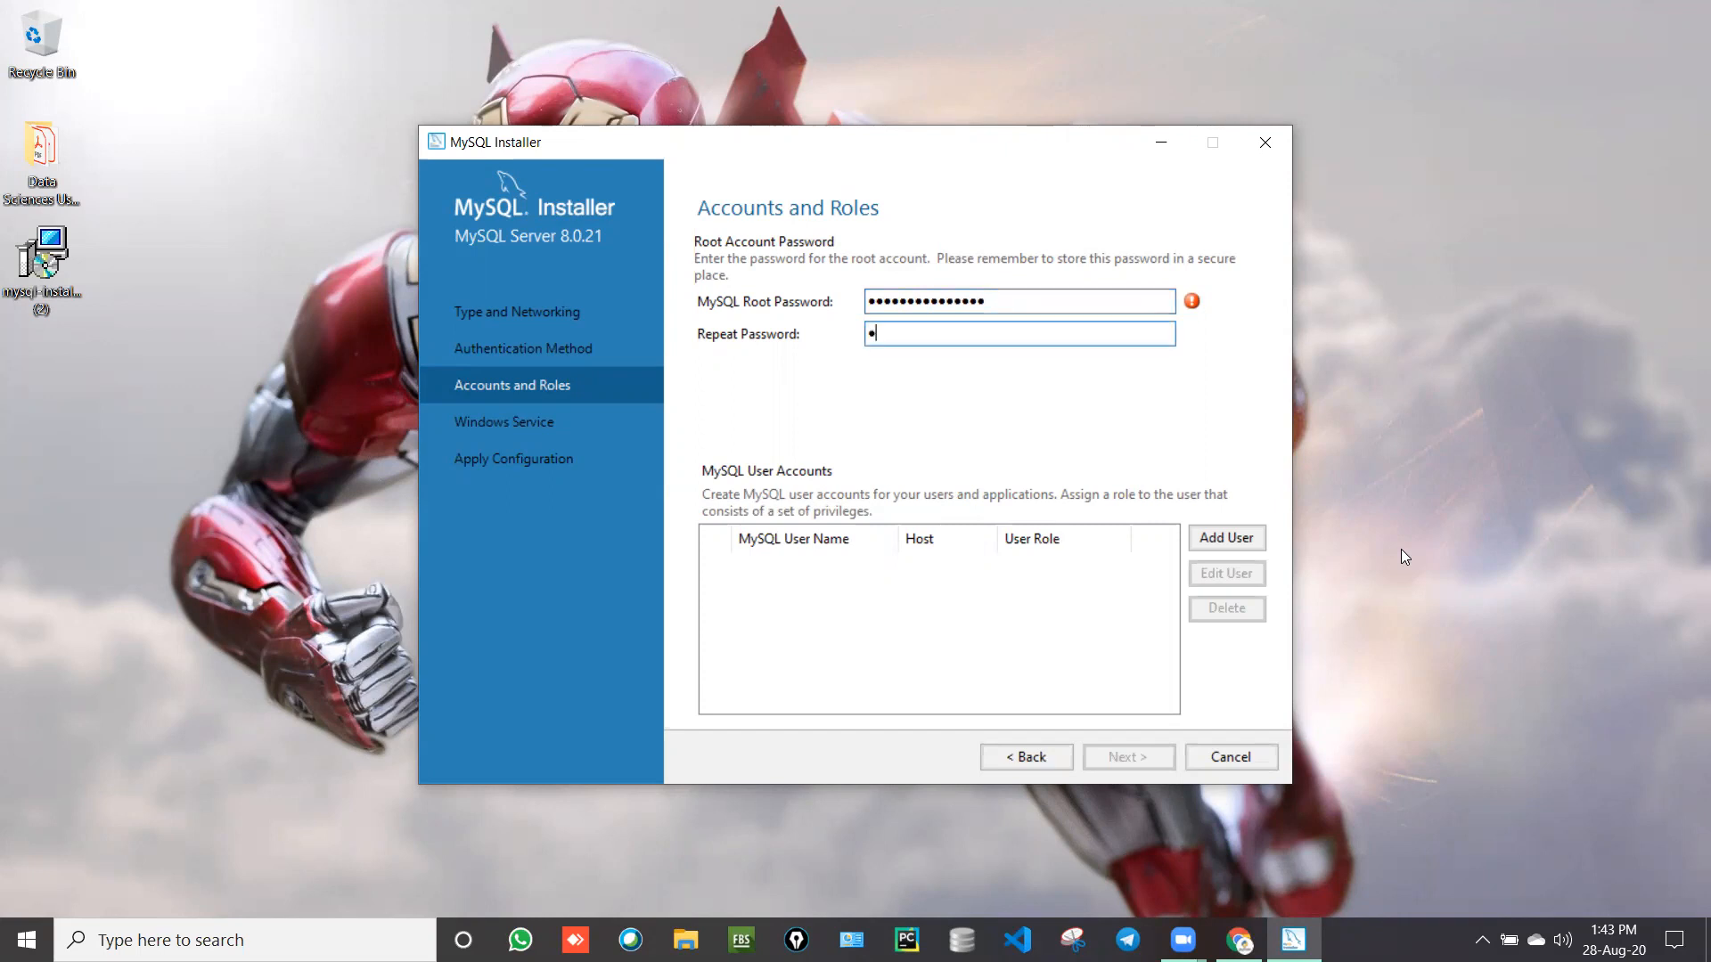
type("••••••••••••")
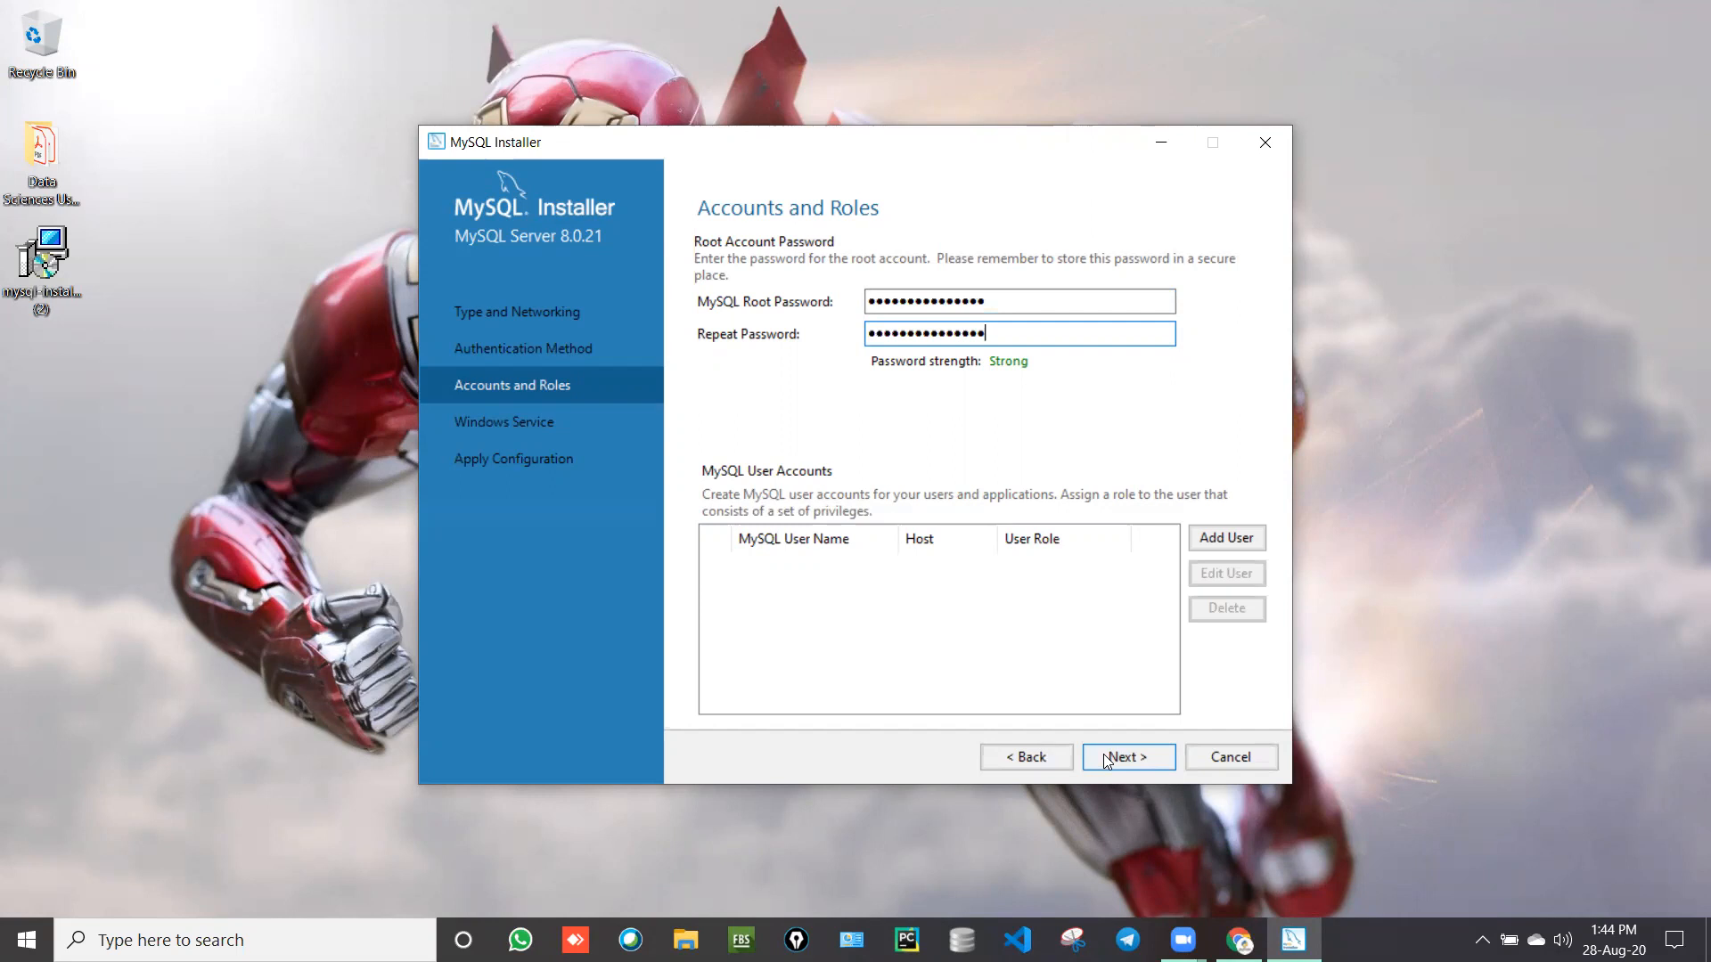
Step: Keep the MySQL80 service but disable starting at system startup, then reach Apply Configuration
left_click(1103, 754)
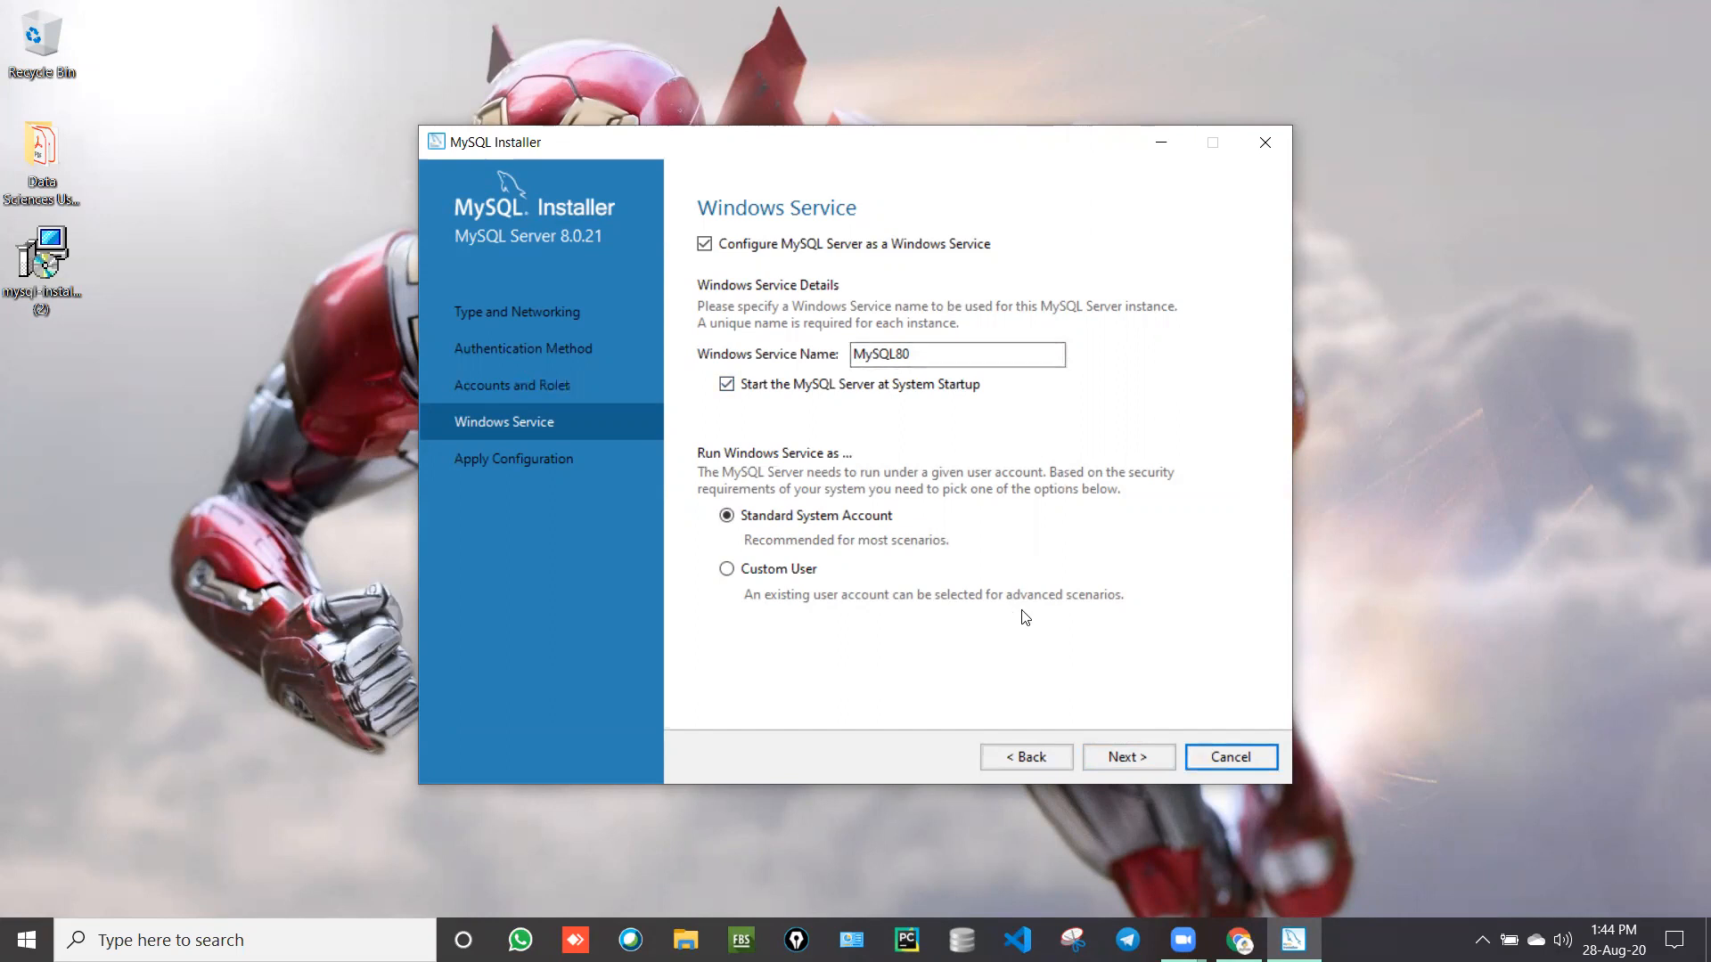
left_click(726, 390)
left_click(726, 390)
left_click(726, 391)
left_click(726, 390)
left_click(1120, 757)
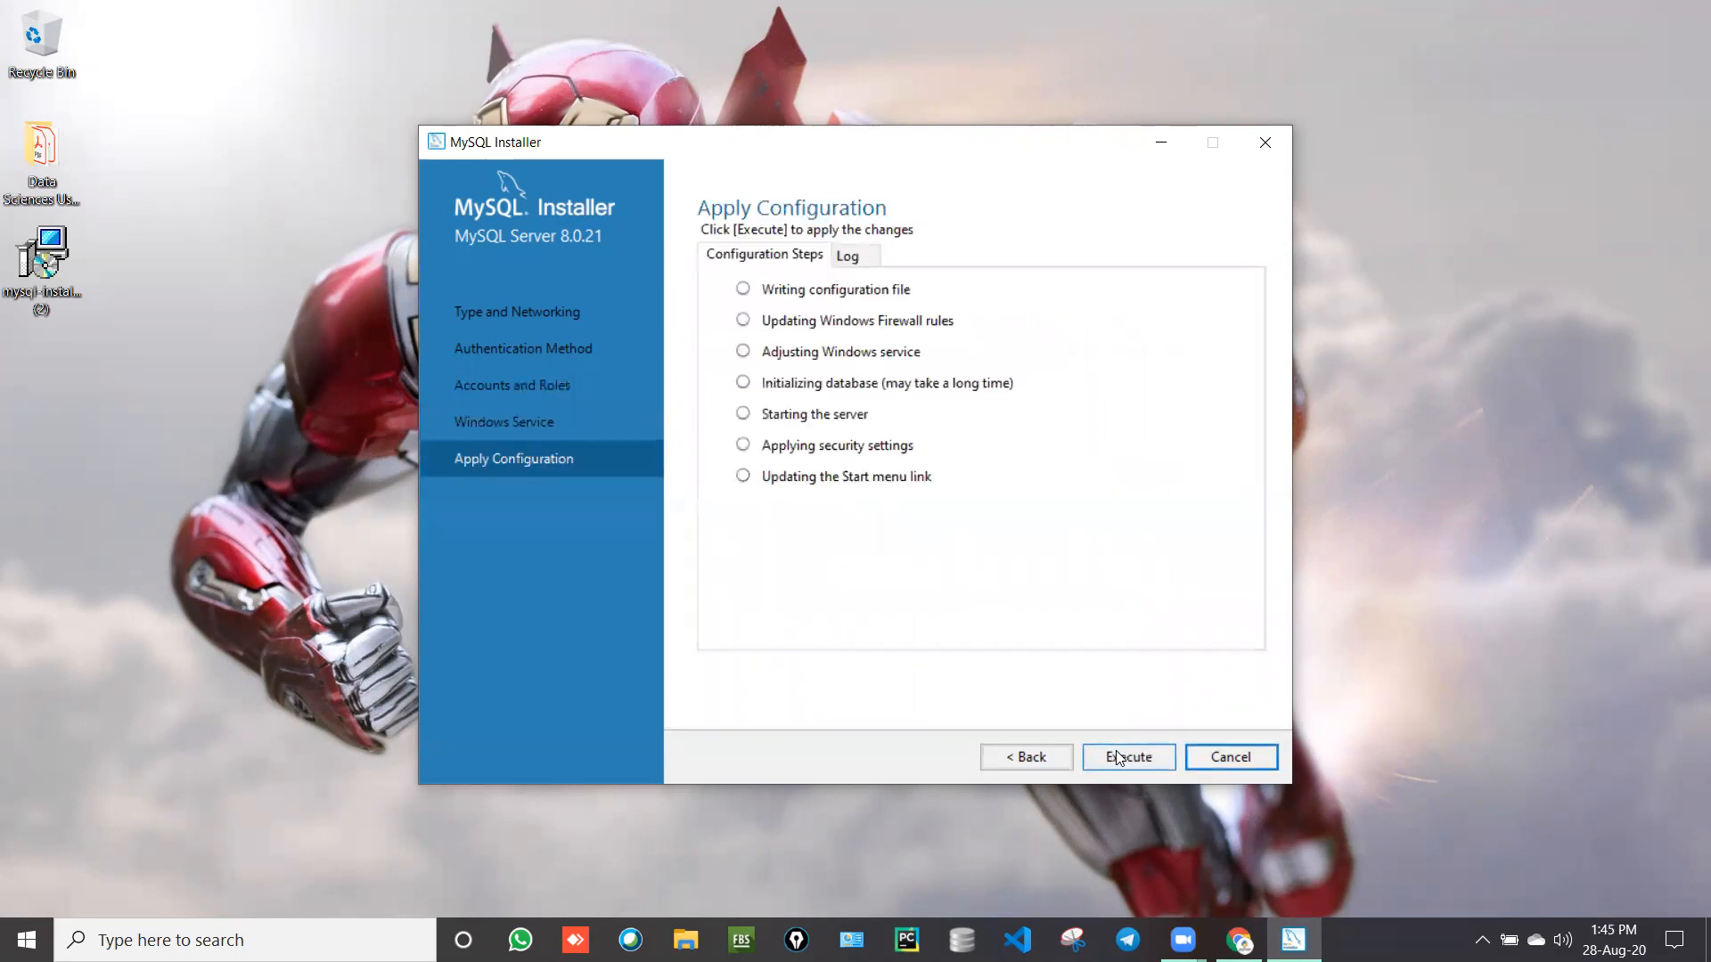
Step: Run the seven server configuration steps and finish the MySQL Server 8.0.21 setup
left_click(1117, 757)
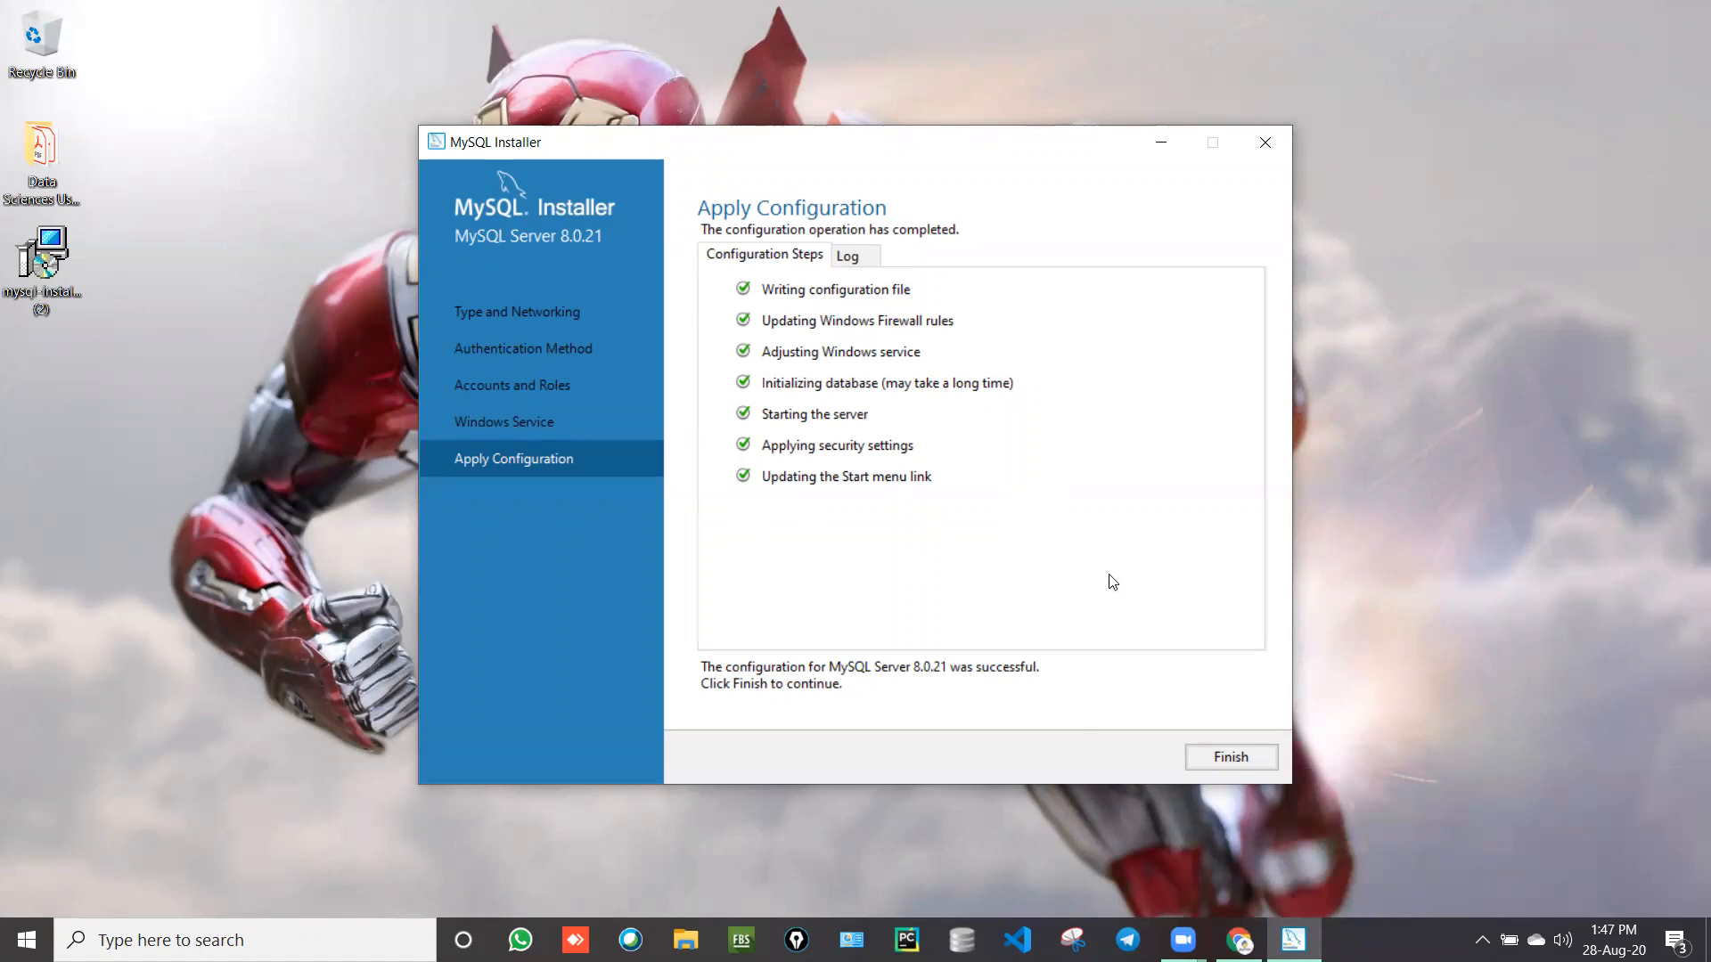
left_click(1209, 759)
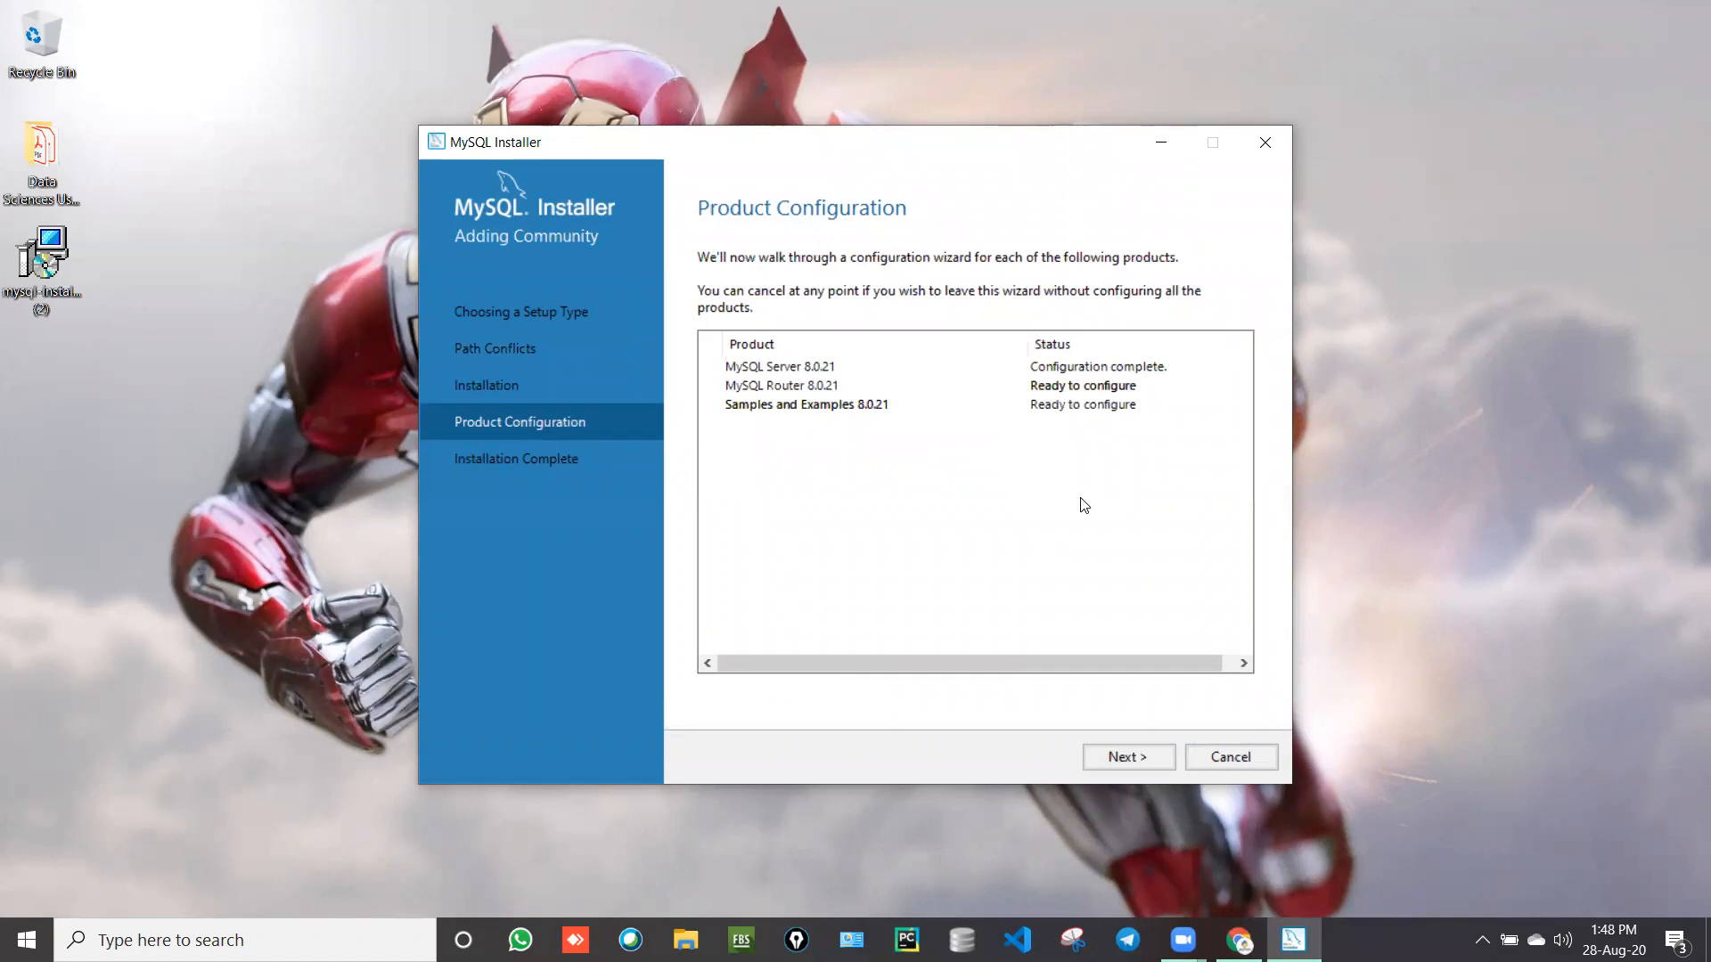
Step: Skip MySQL Router bootstrapping and advance to Connect To Server for Samples and Examples
left_click(1132, 758)
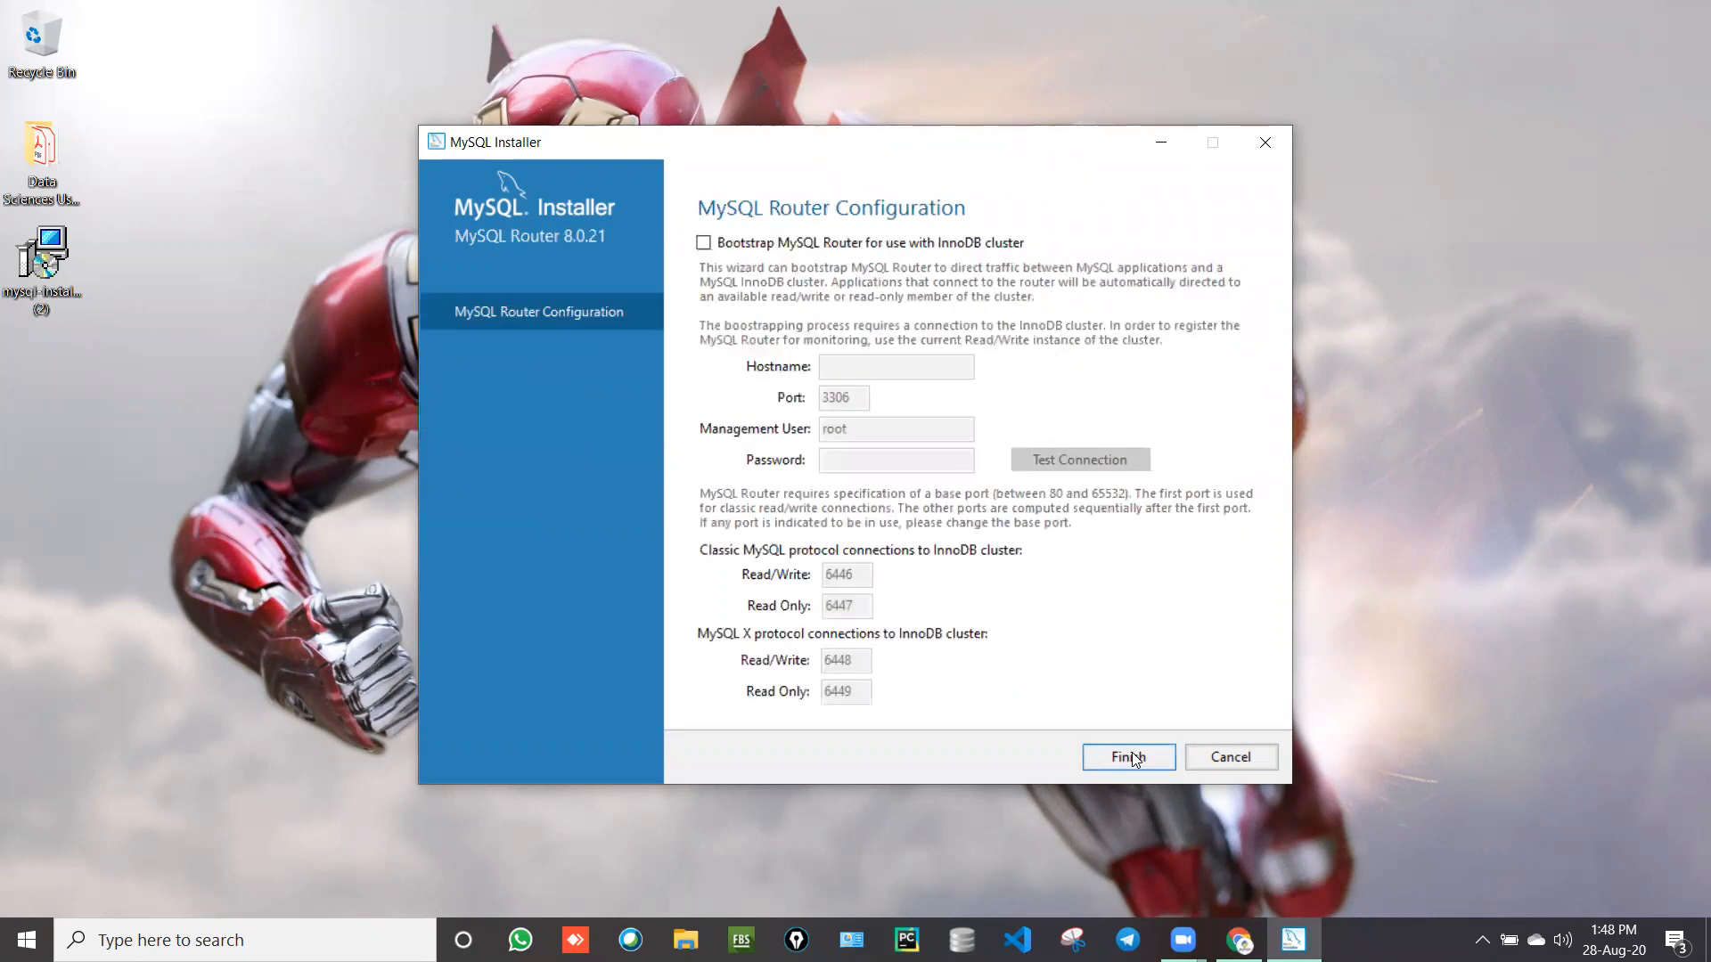
left_click(1132, 757)
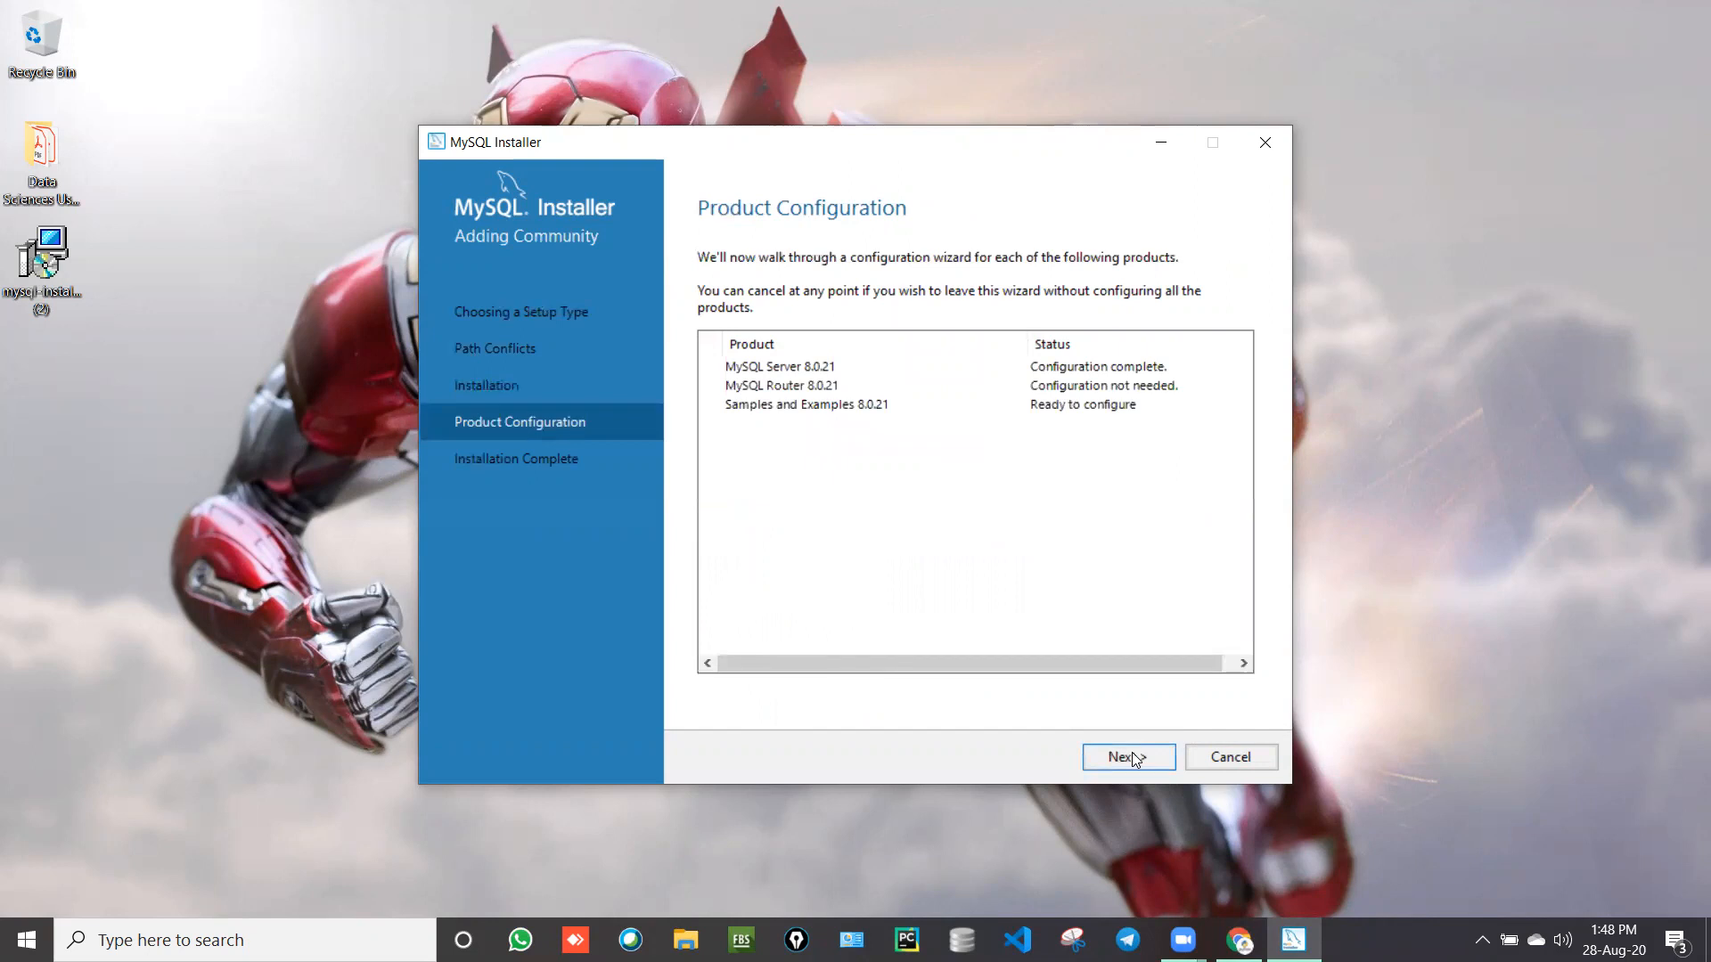
left_click(1131, 757)
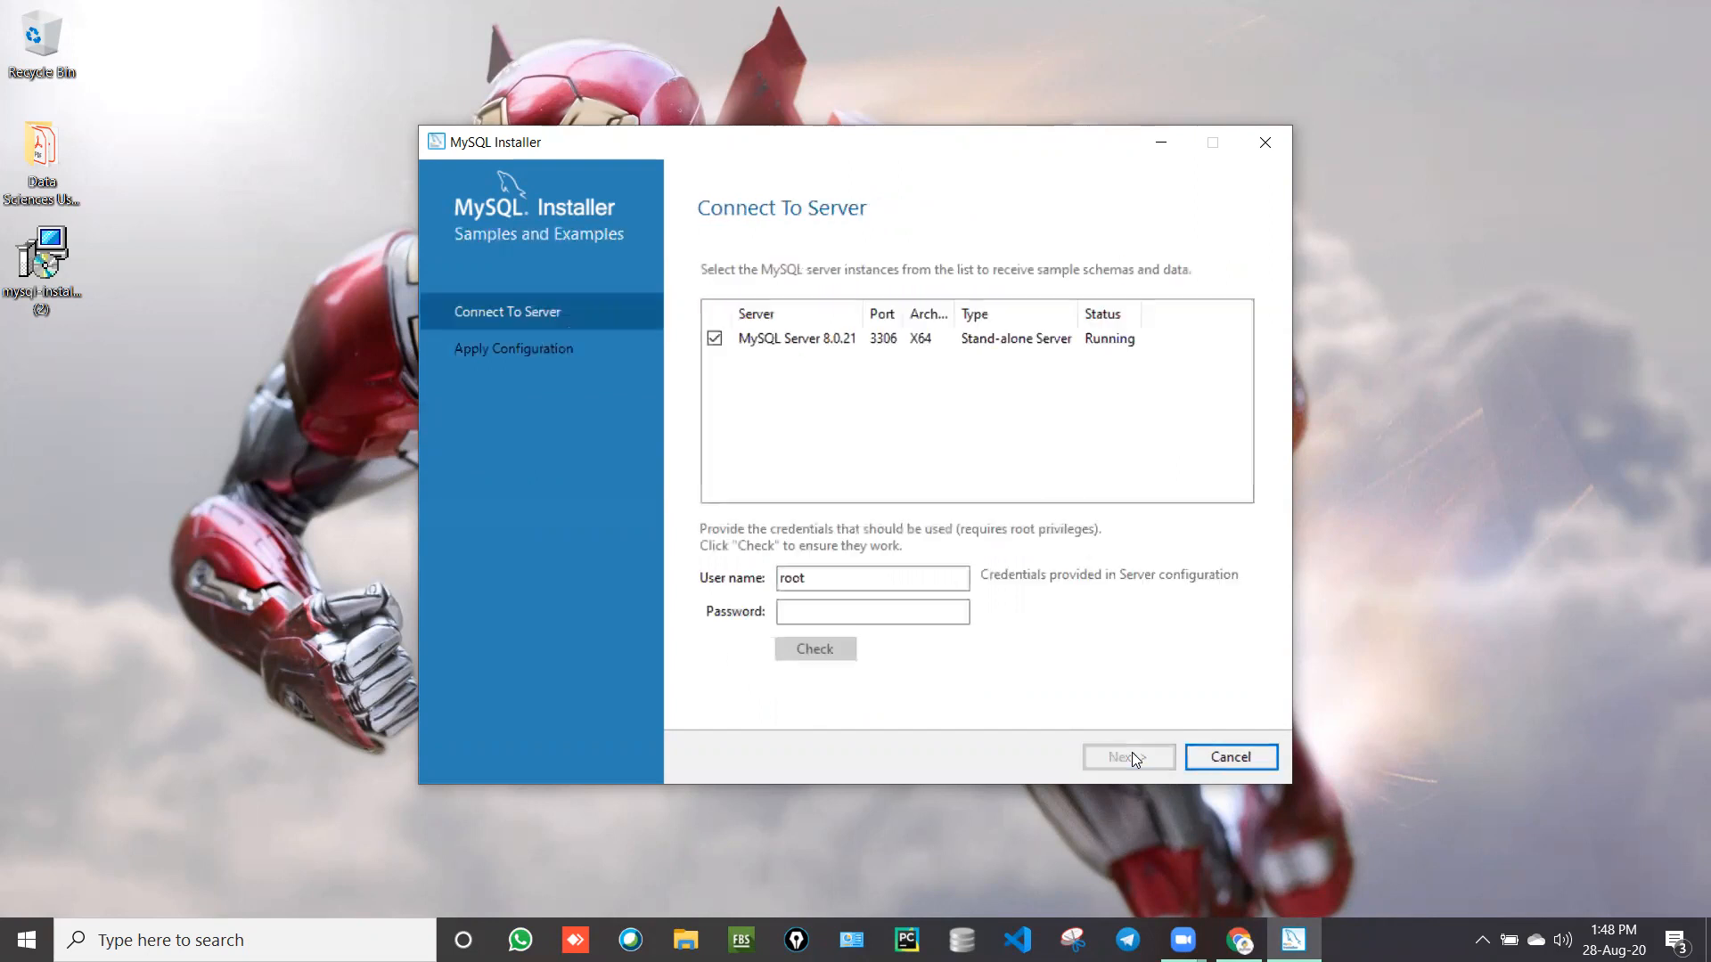
Step: Enter the root credentials and test the connection to MySQL Server 8.0.21
left_click(874, 614)
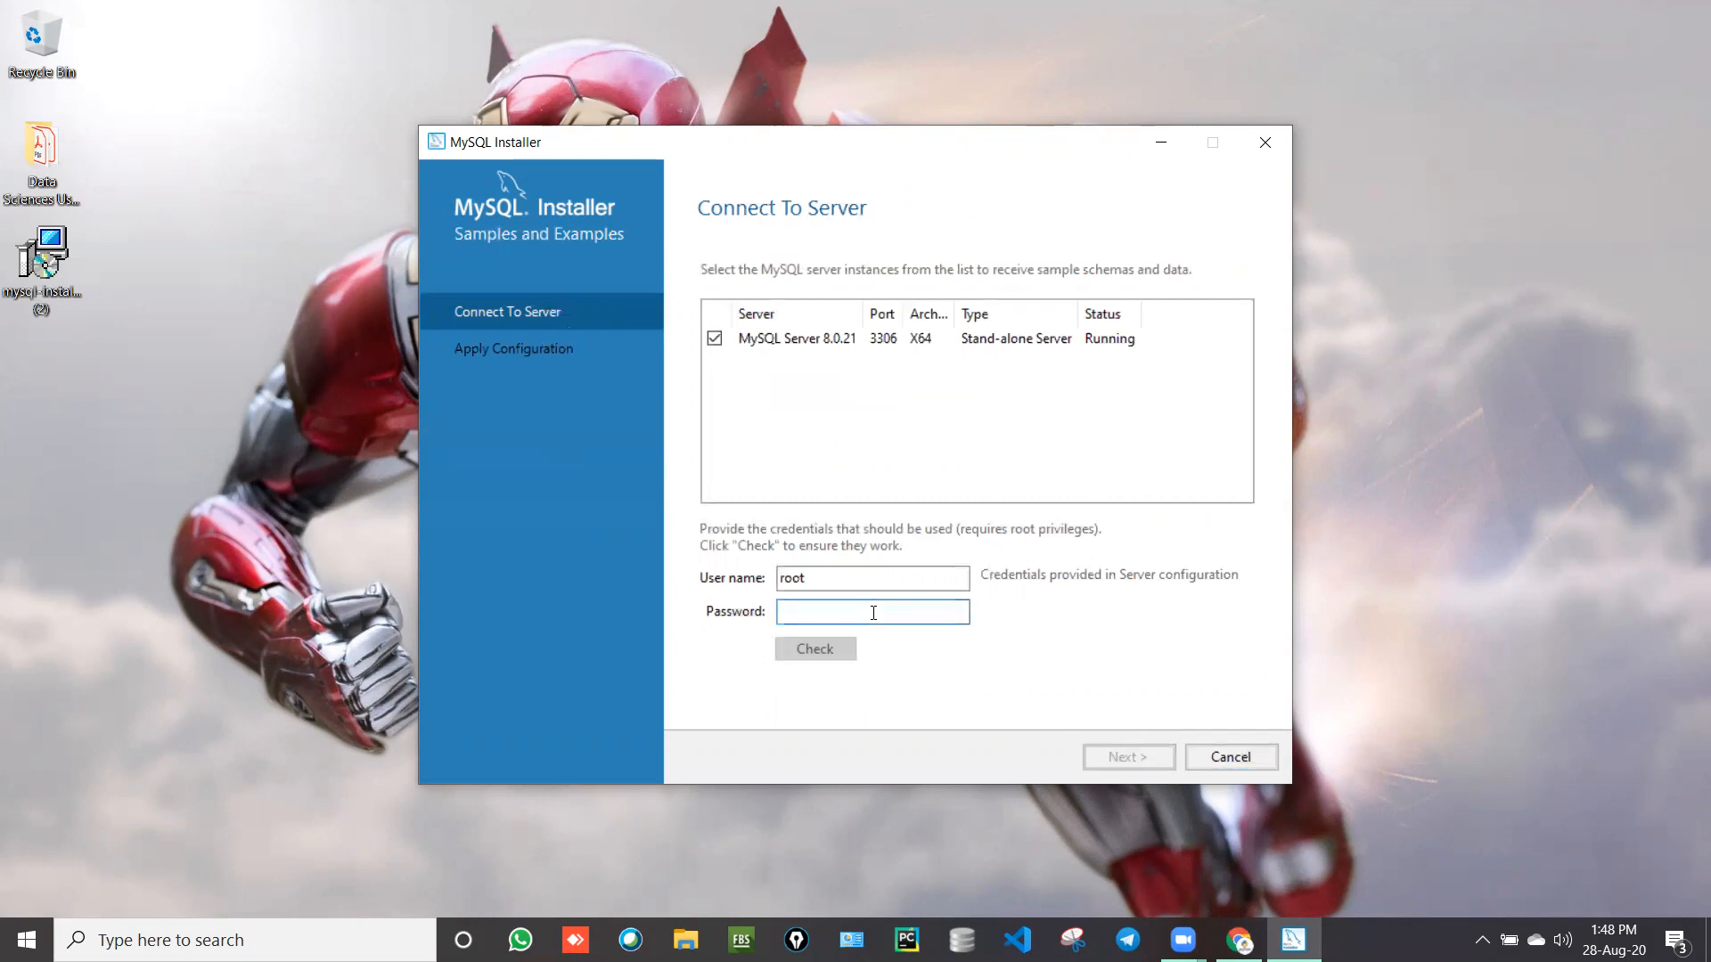
type("r")
type("oot")
type("••••••")
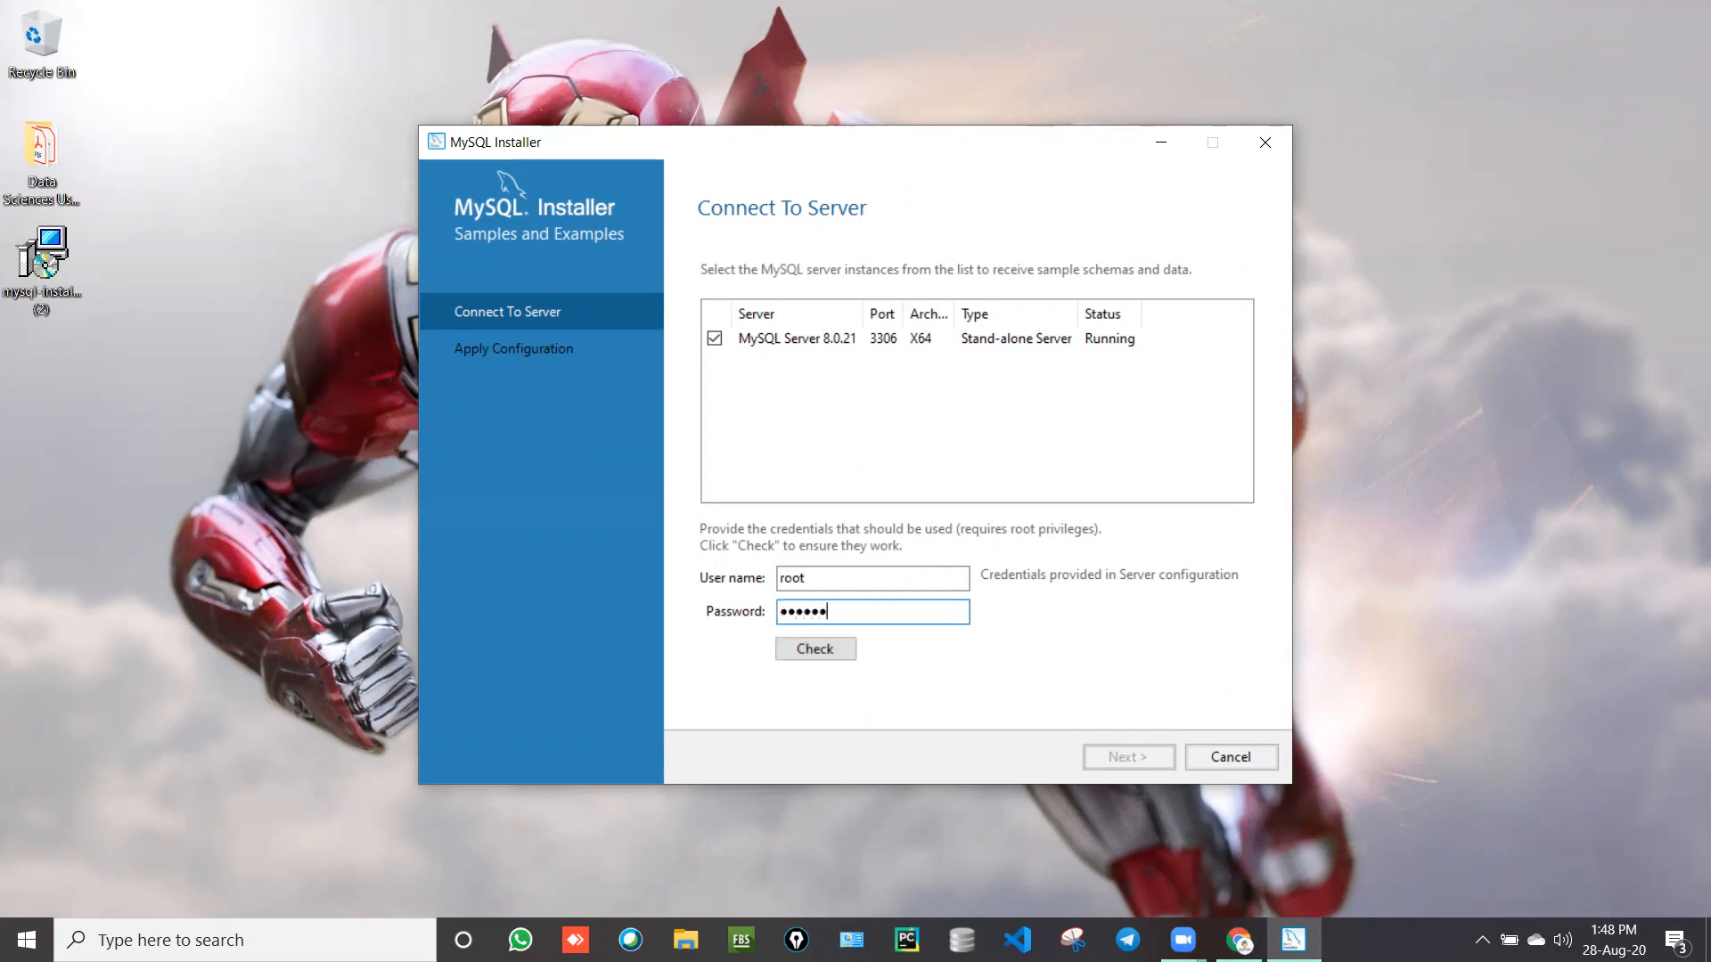
type("•••••••••")
left_click(819, 657)
Step: Correct the mistyped root password, recheck the connection until it succeeds, and continue
left_click(939, 607)
key("BackSpace")
key("BackSpace")
key("BackSpace")
key("BackSpace")
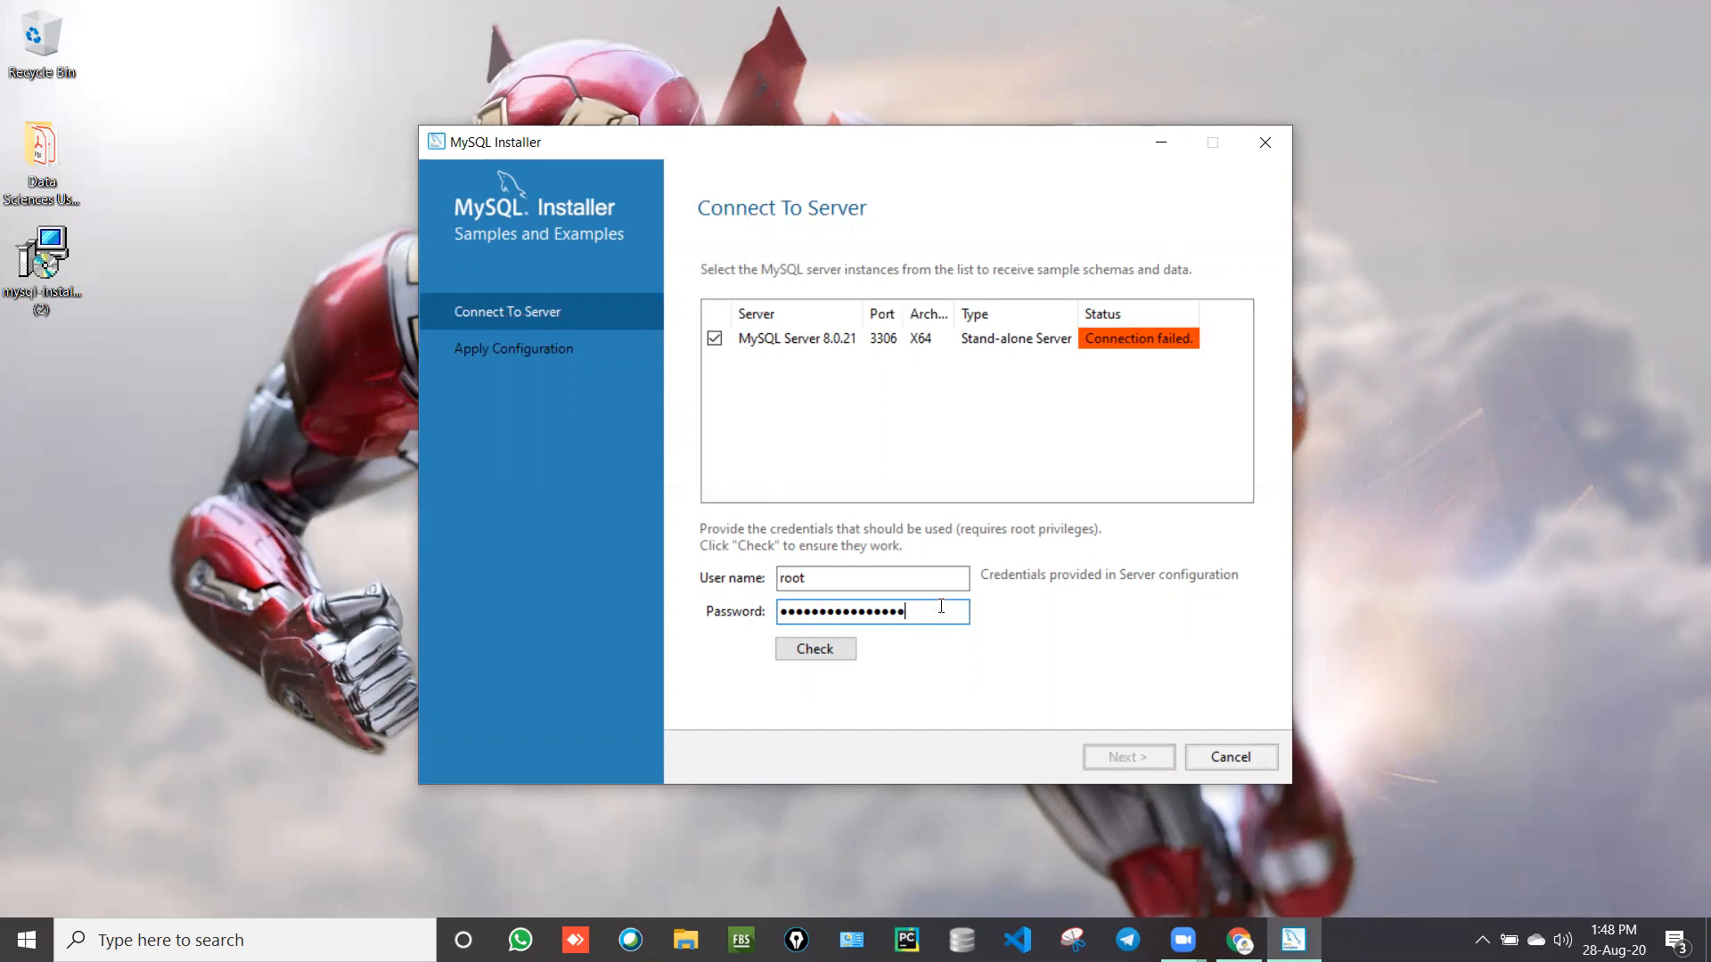
key("BackSpace")
key("BackSpace")
key("BackSpace")
key("BackSpace")
key("BackSpace")
key("BackSpace")
key("BackSpace")
key("BackSpace")
key("BackSpace")
key("BackSpace")
key("BackSpace")
key("BackSpace")
key("BackSpace")
key("BackSpace")
key("BackSpace")
key("BackSpace")
left_click(831, 655)
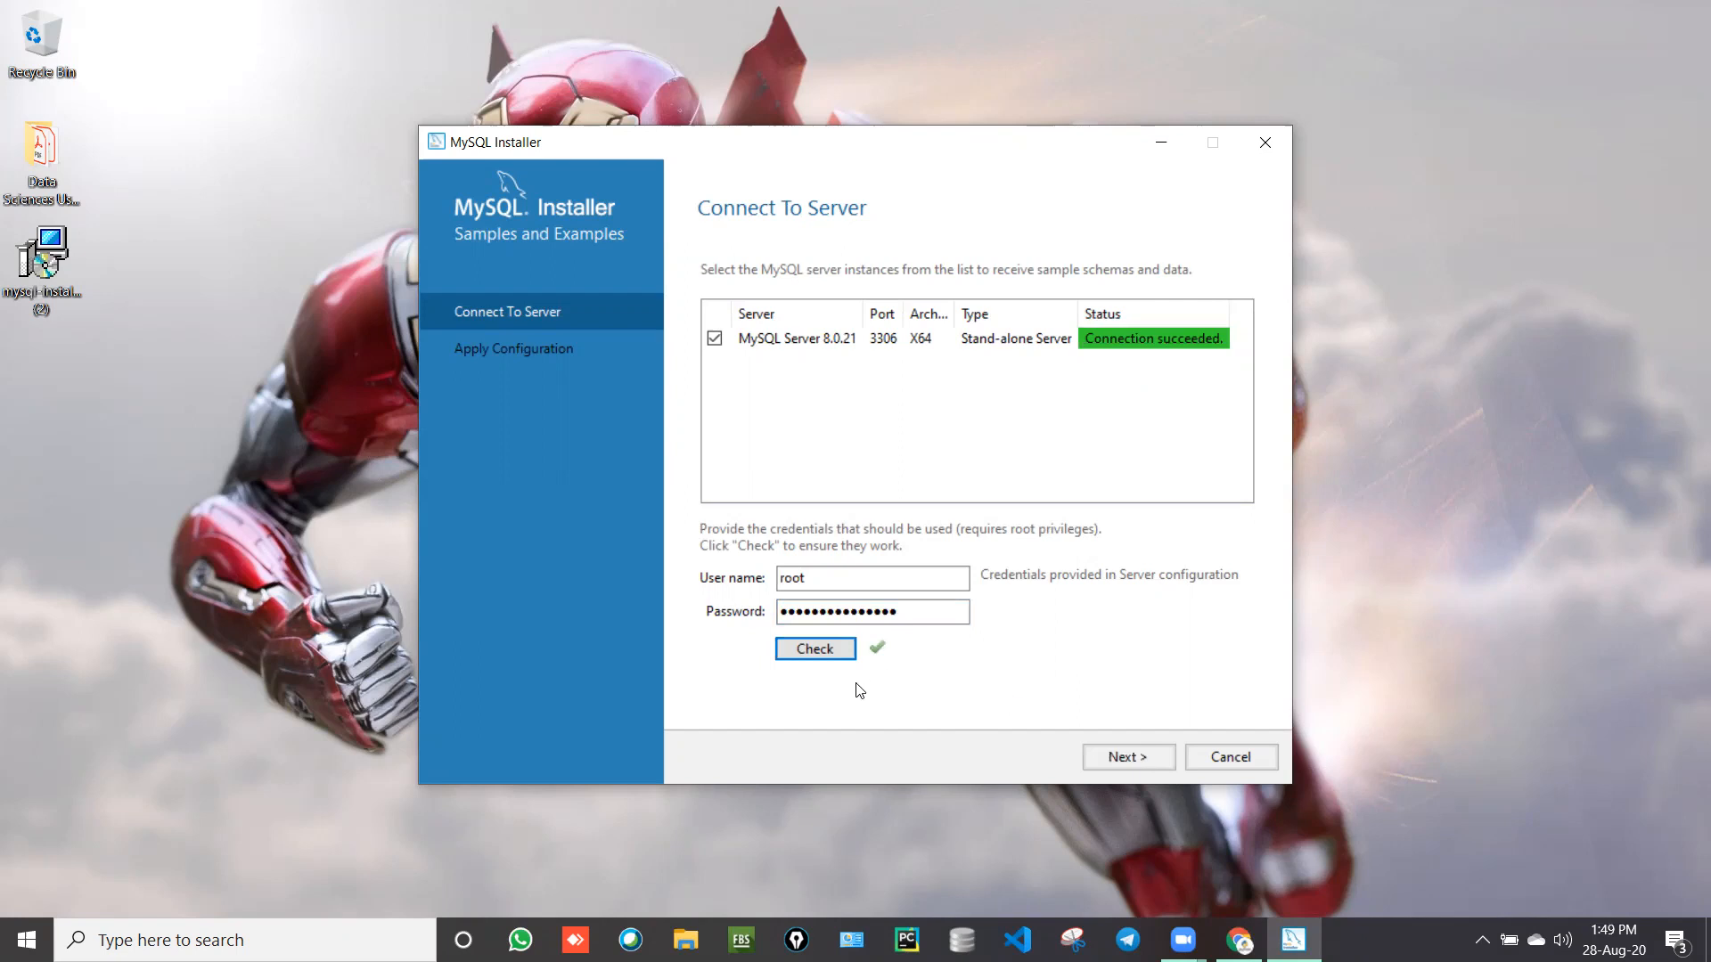
left_click(1096, 754)
Step: Execute the Samples and Examples configuration and bring up the Windows notifications showing MySQL service alerts
left_click(1095, 754)
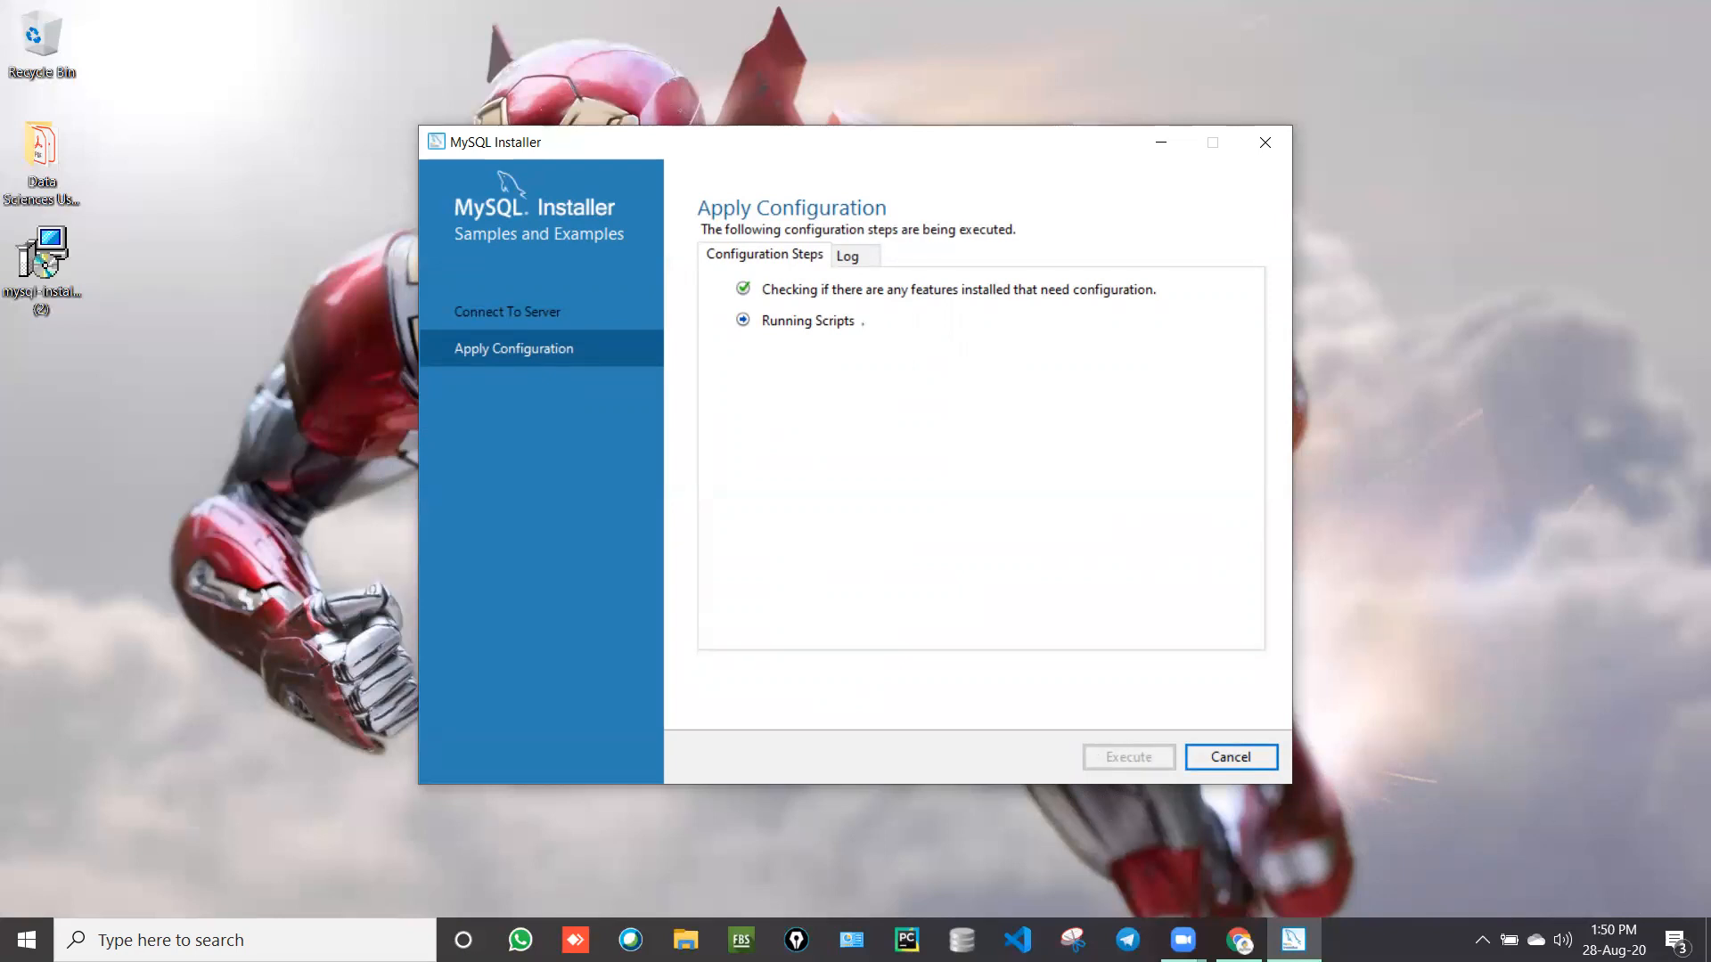
left_click(1675, 941)
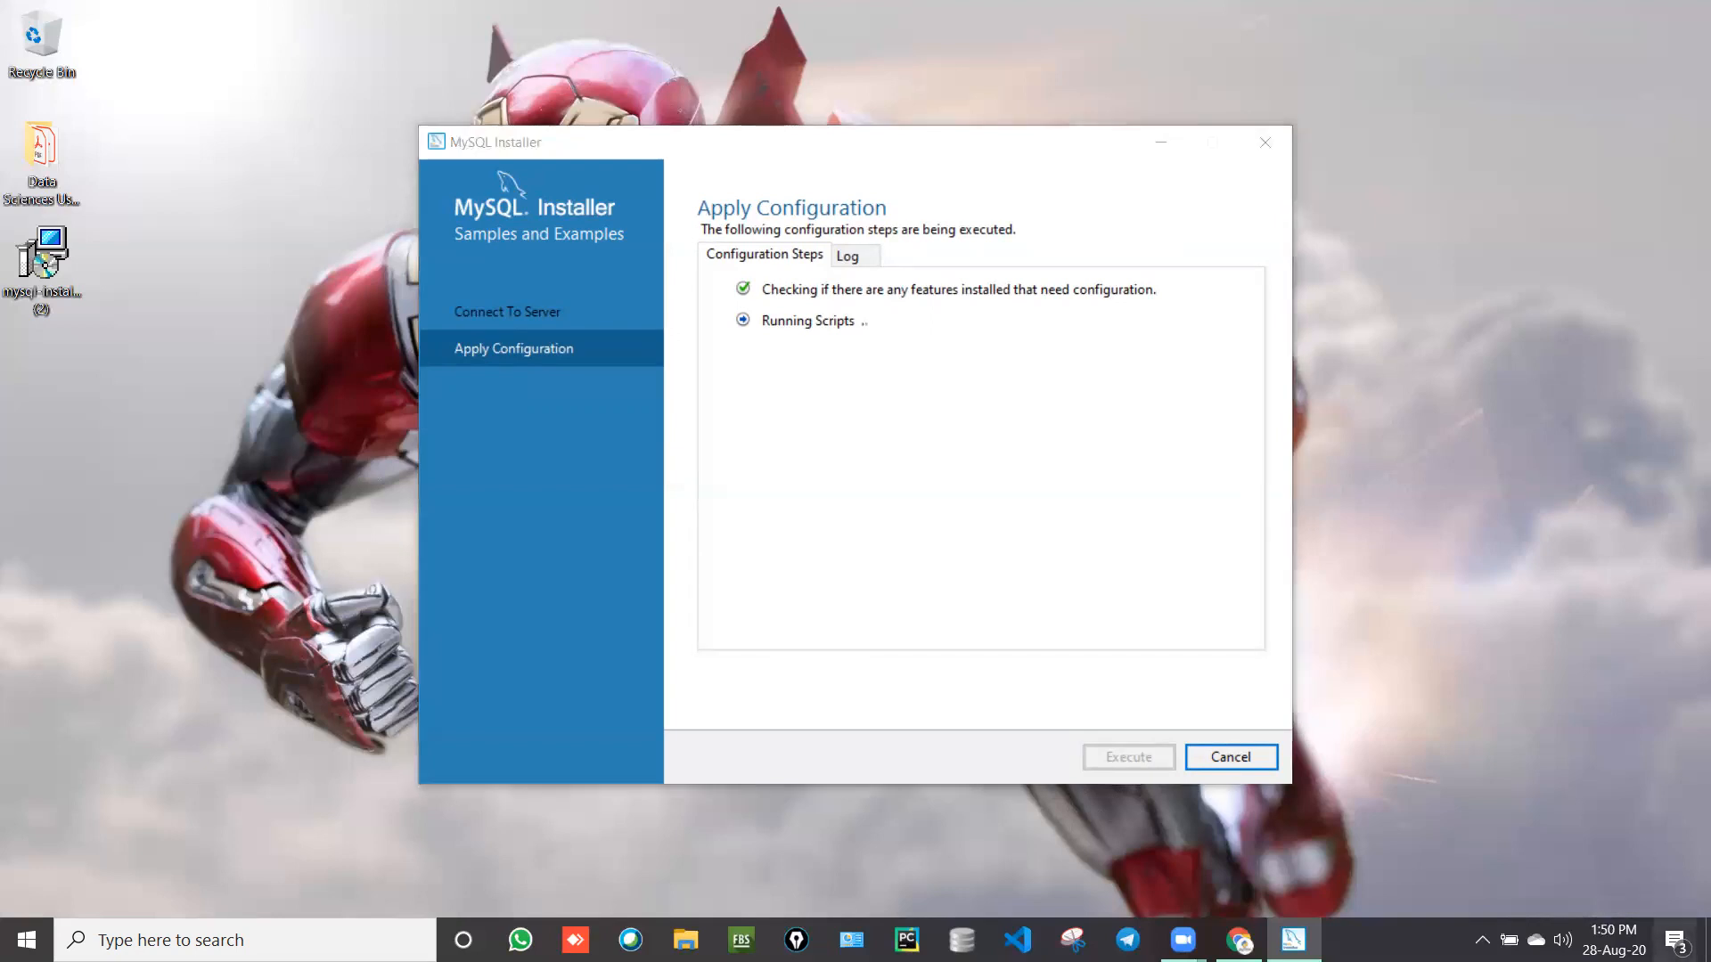
left_click(1676, 941)
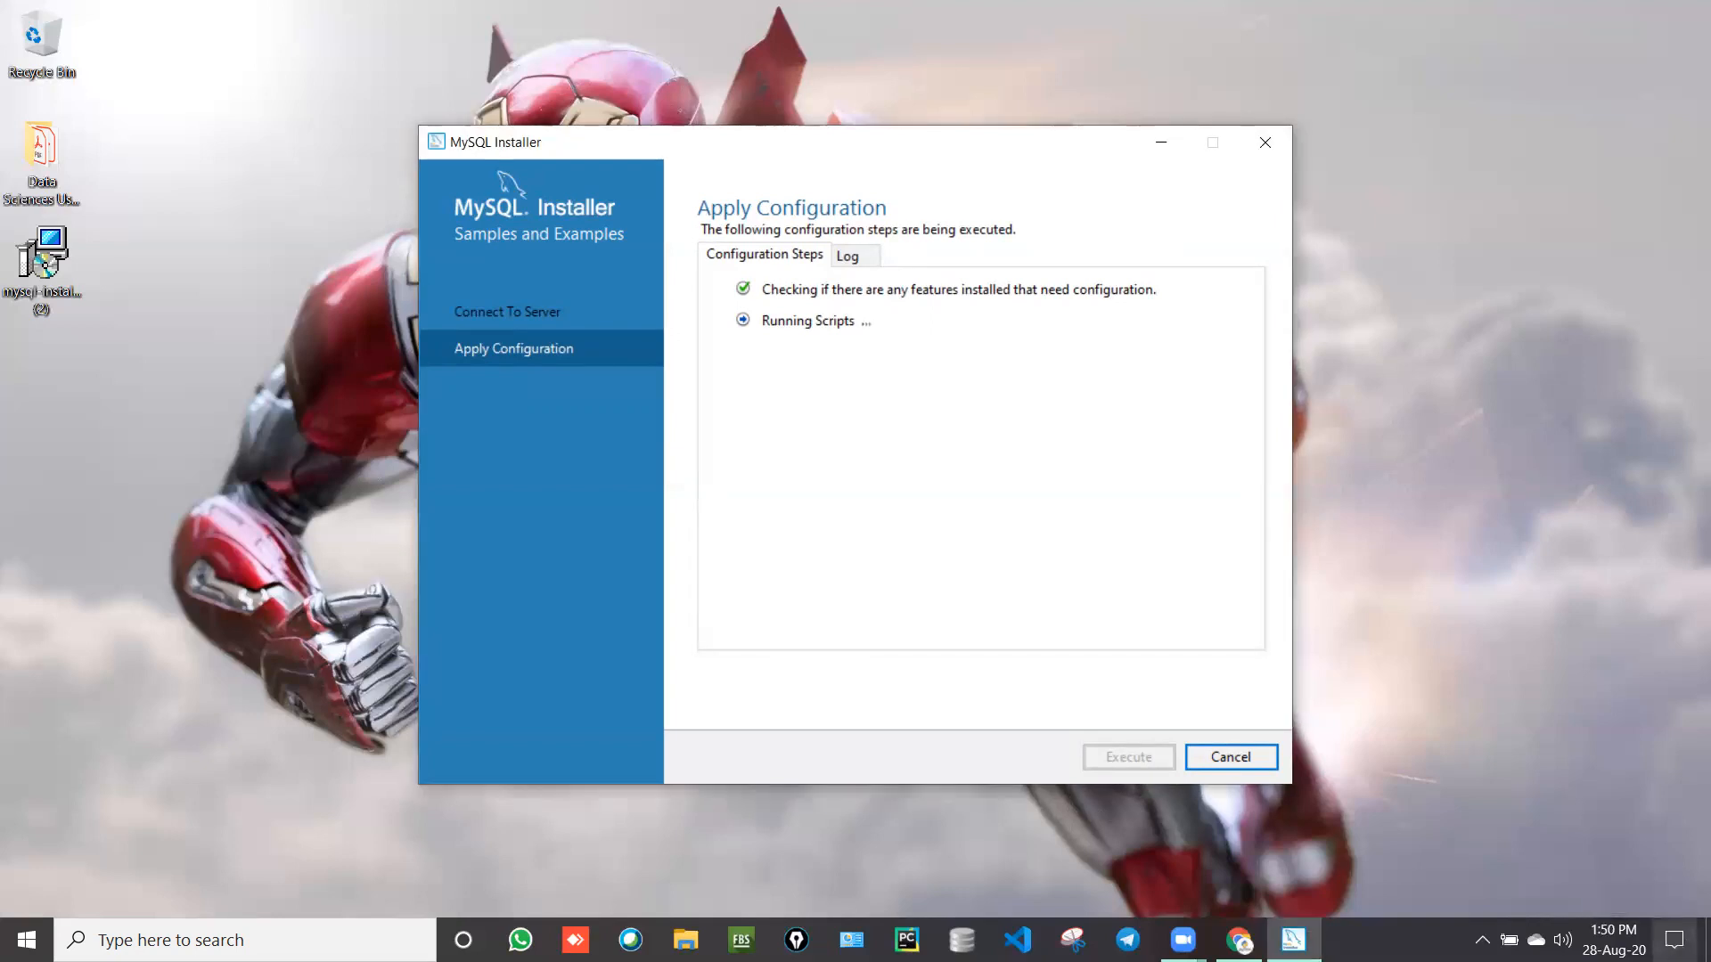
left_click(1675, 941)
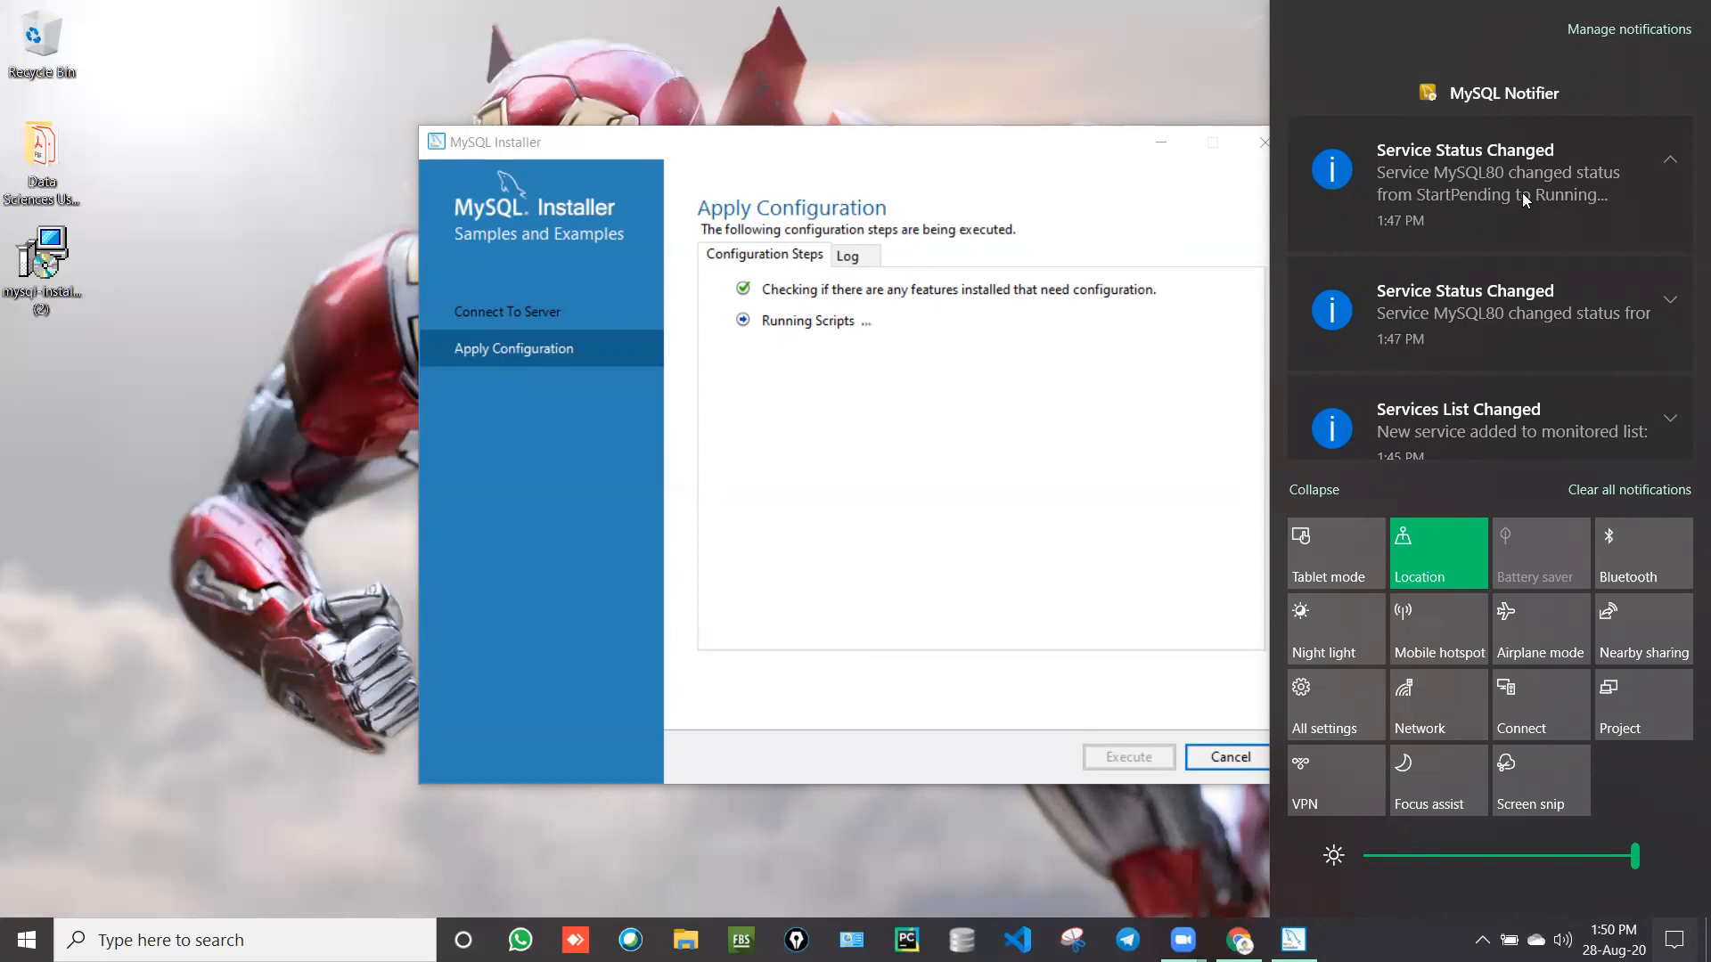
Step: Clear the MySQL Notifier notifications and close the notifications panel while the sample scripts finish
mouse_move(1672, 75)
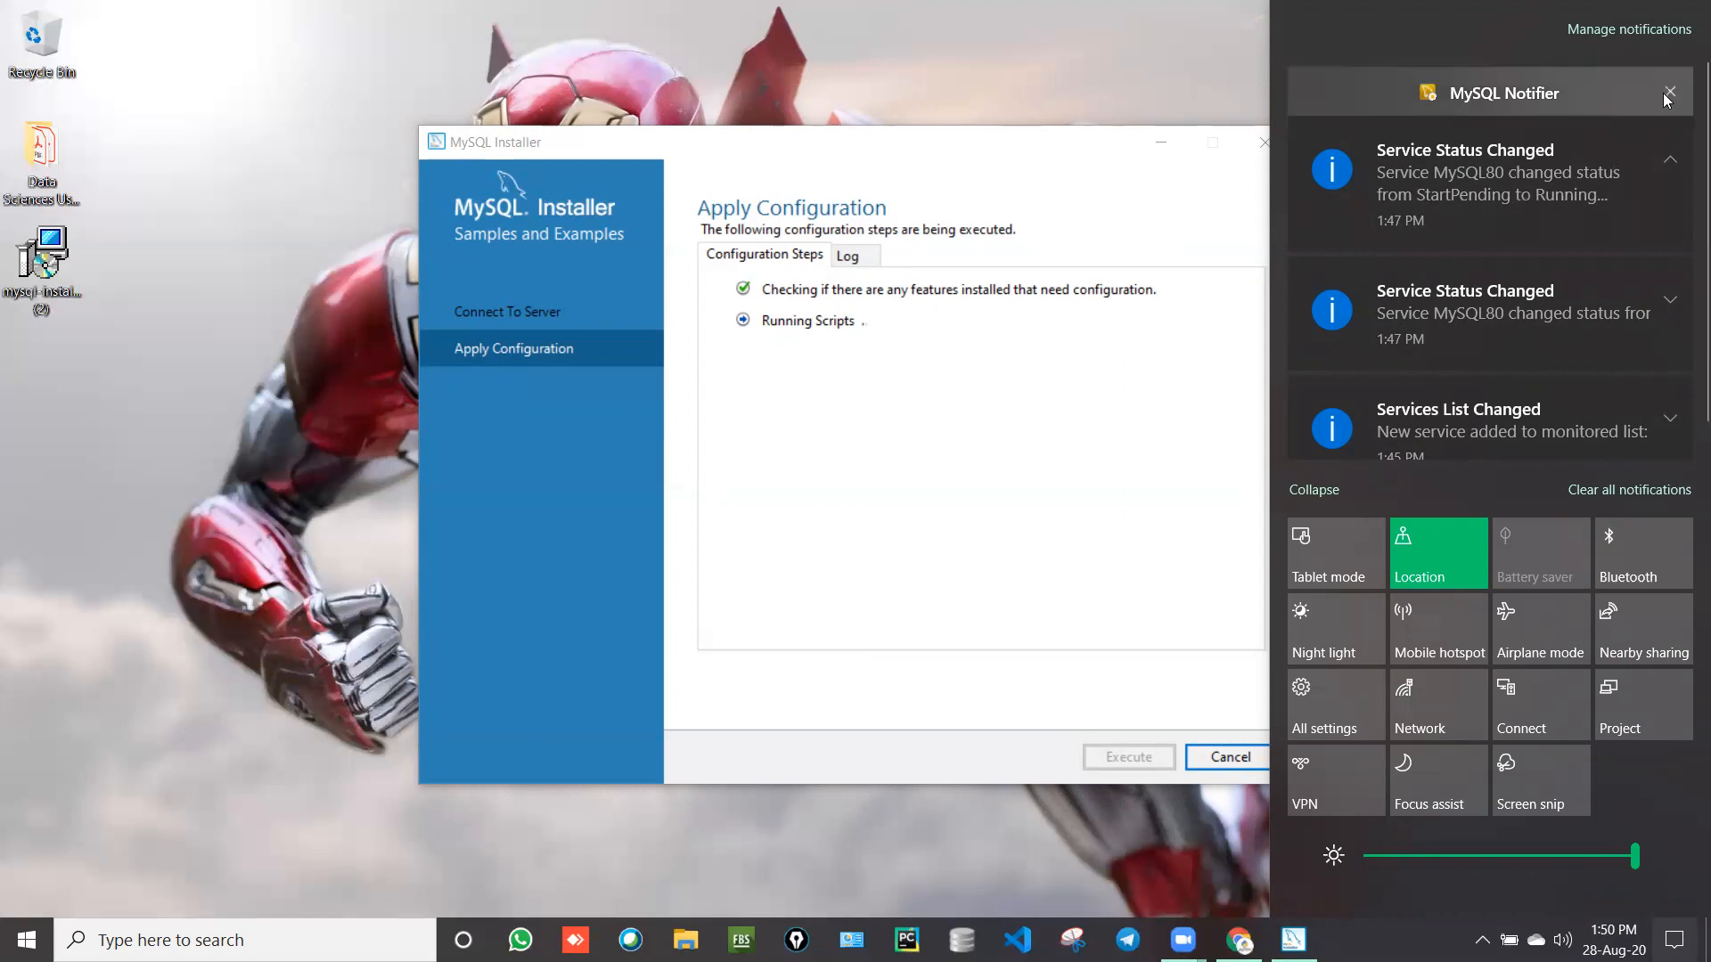
left_click(1670, 93)
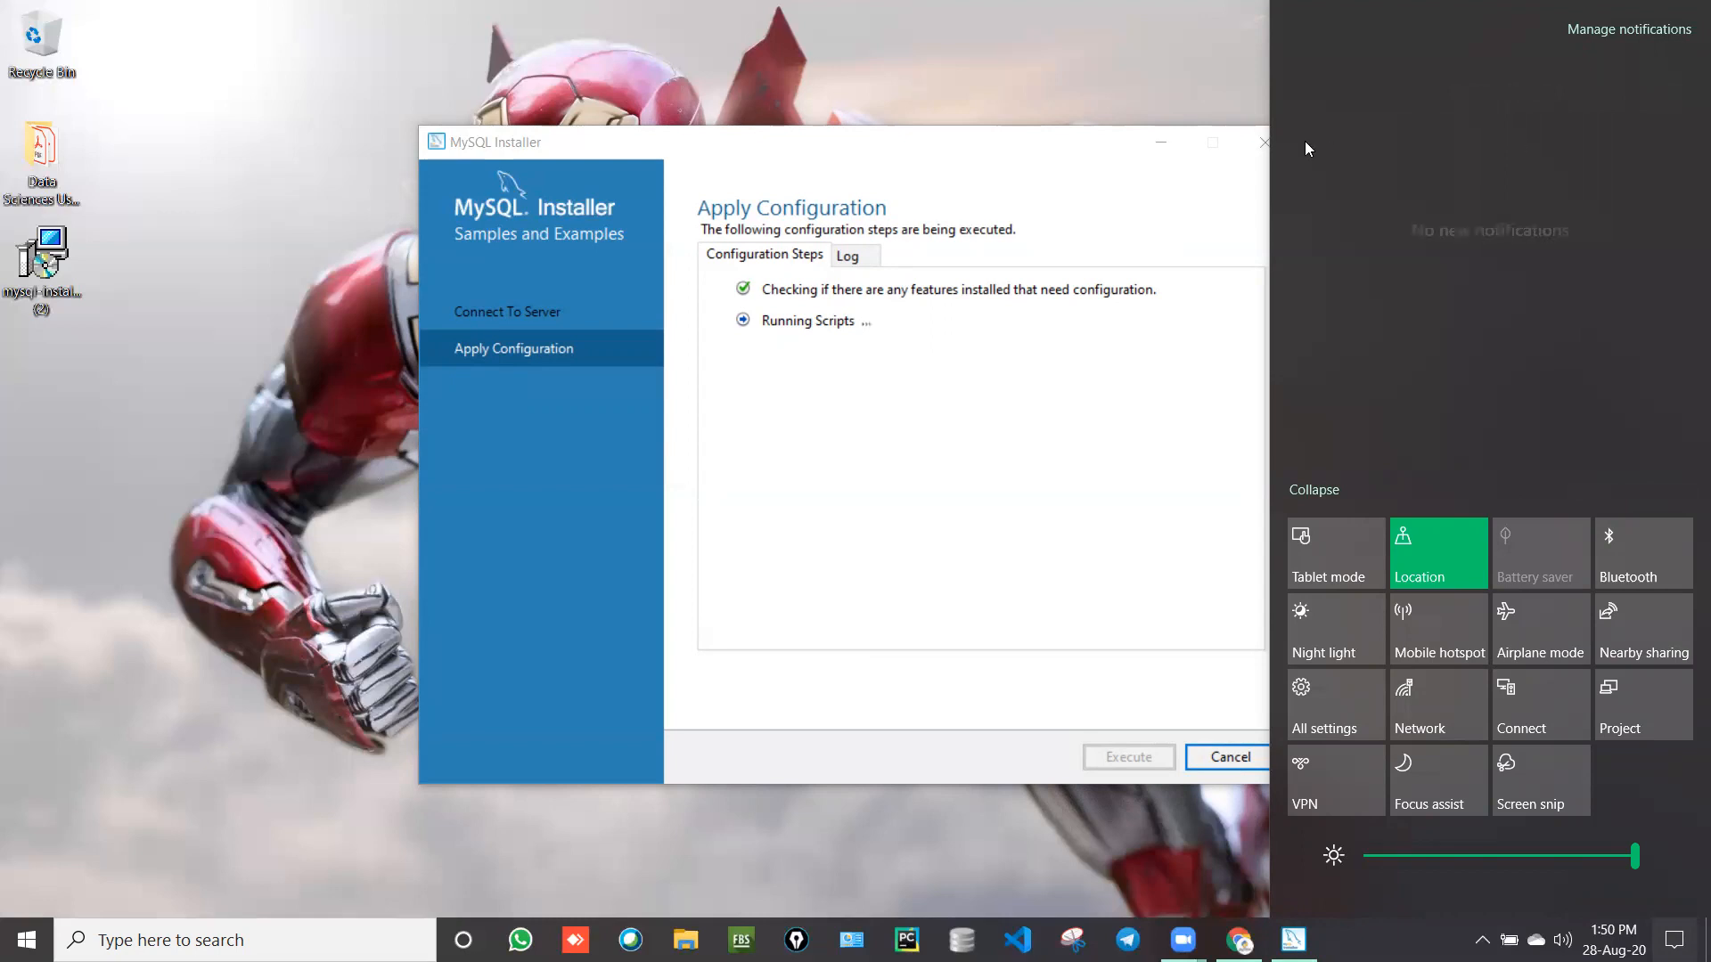
left_click(1194, 82)
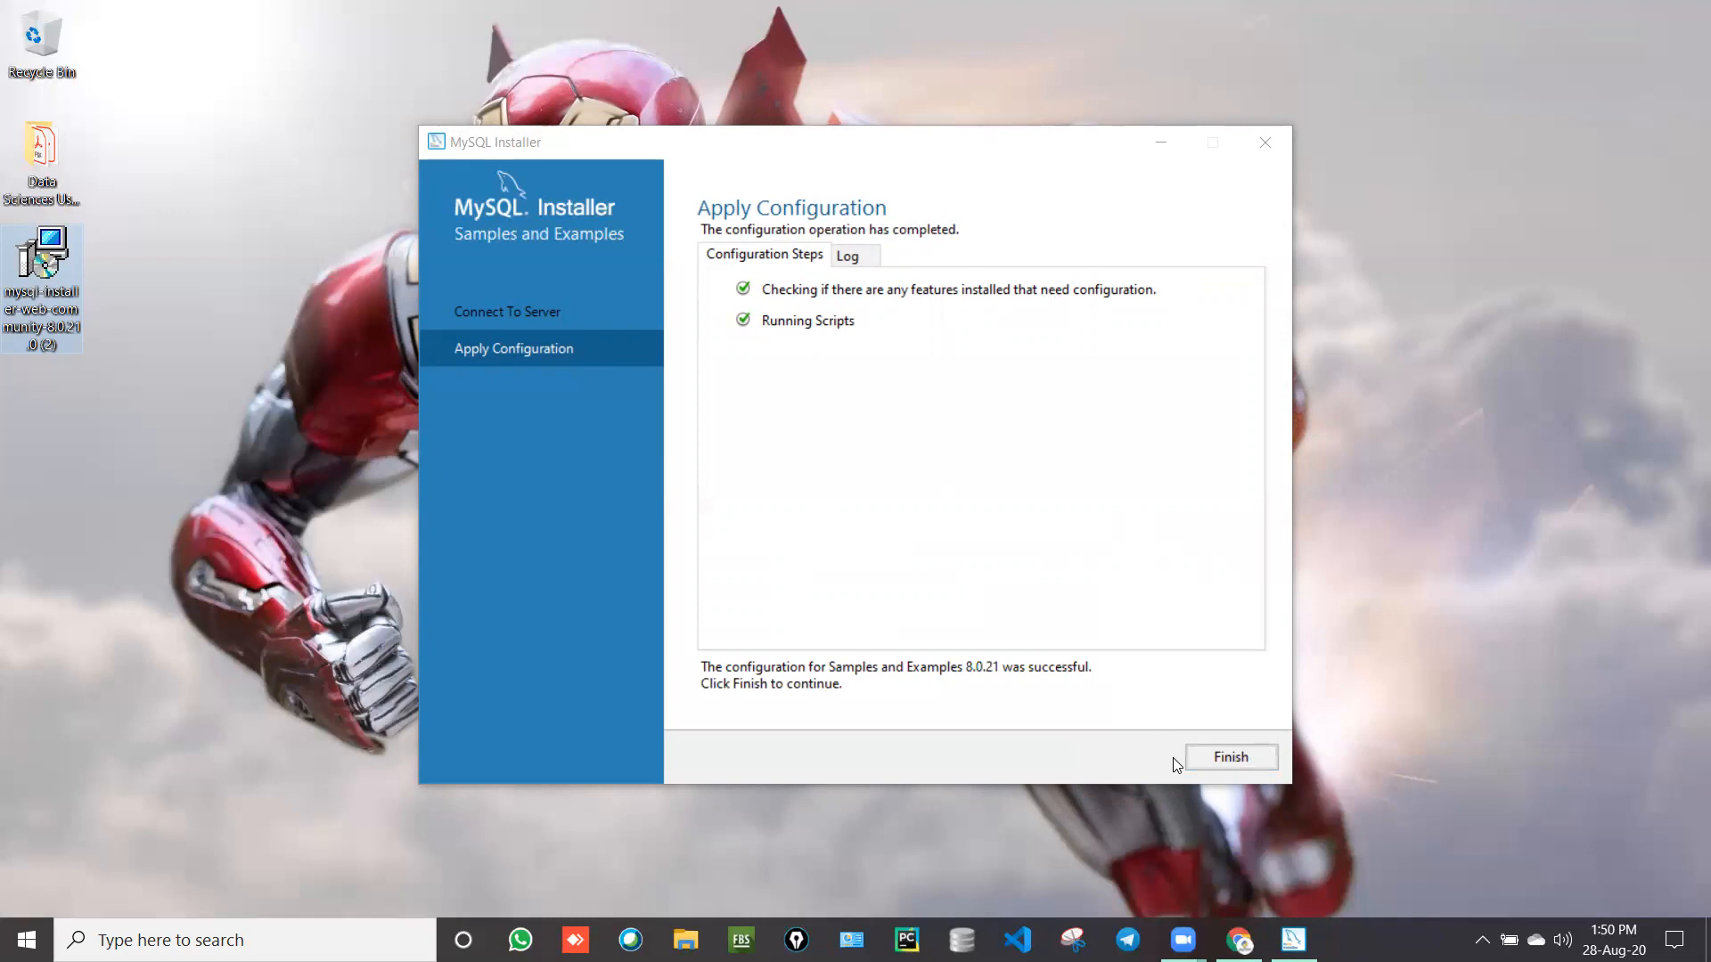
Step: Finish Samples and Examples, pass Product Configuration, and complete installation launching MySQL Shell and Workbench
left_click(1211, 764)
left_click(1211, 765)
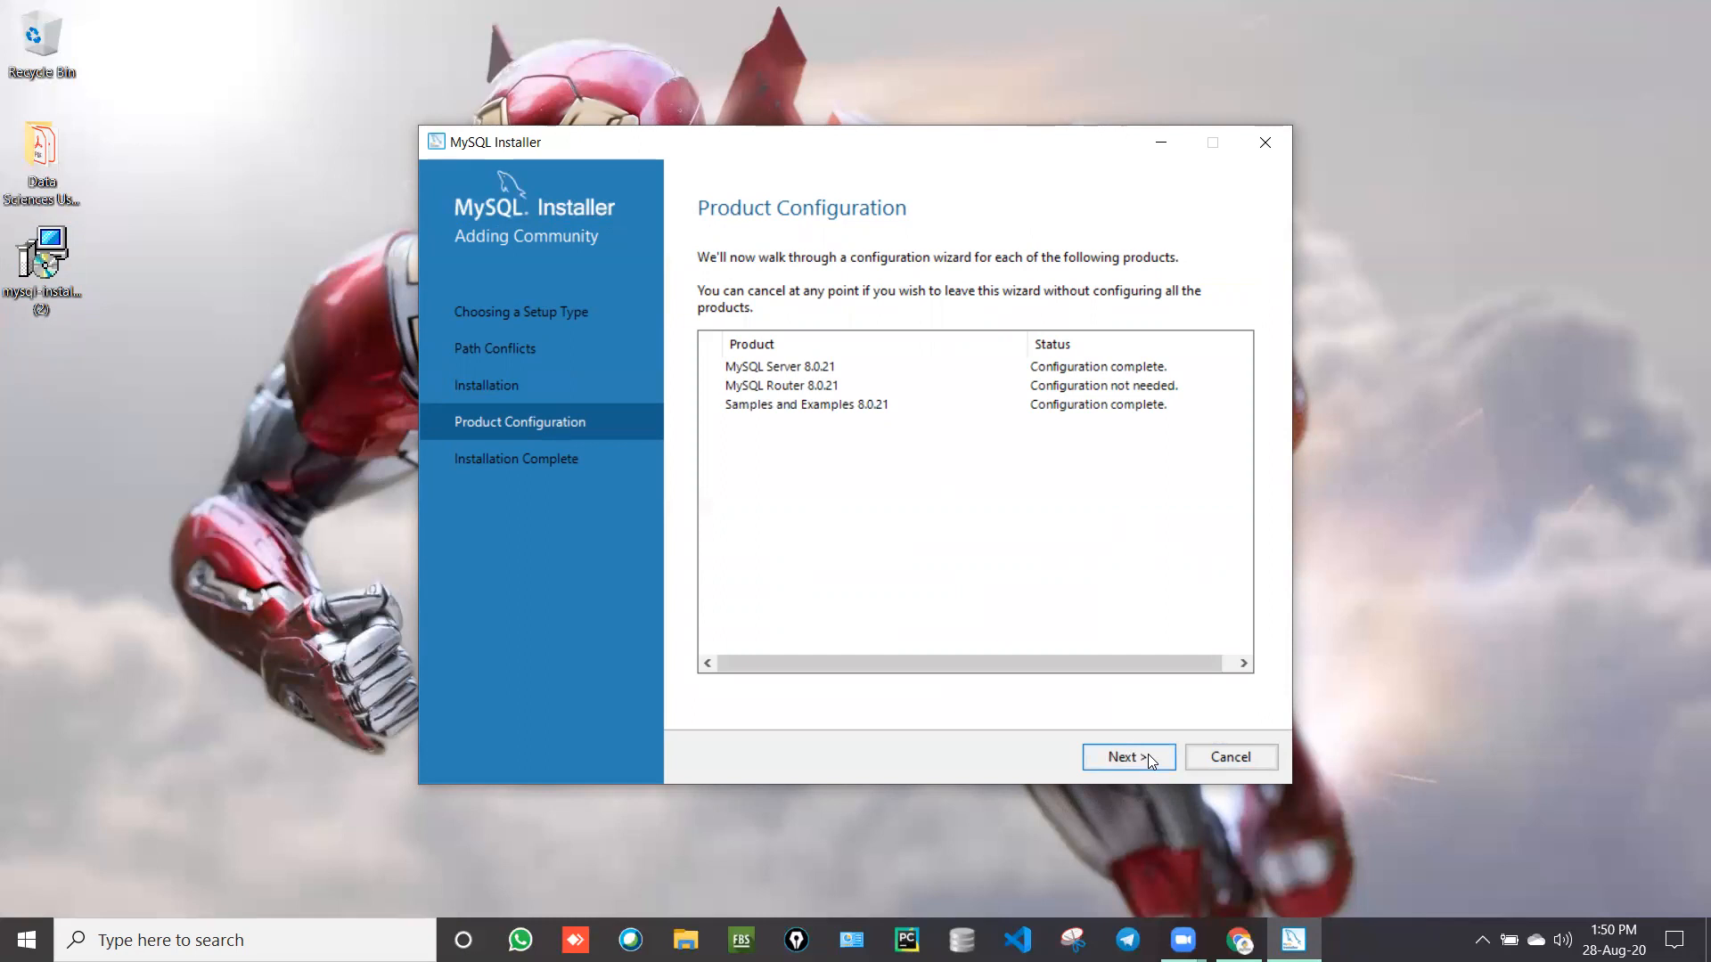
left_click(1147, 757)
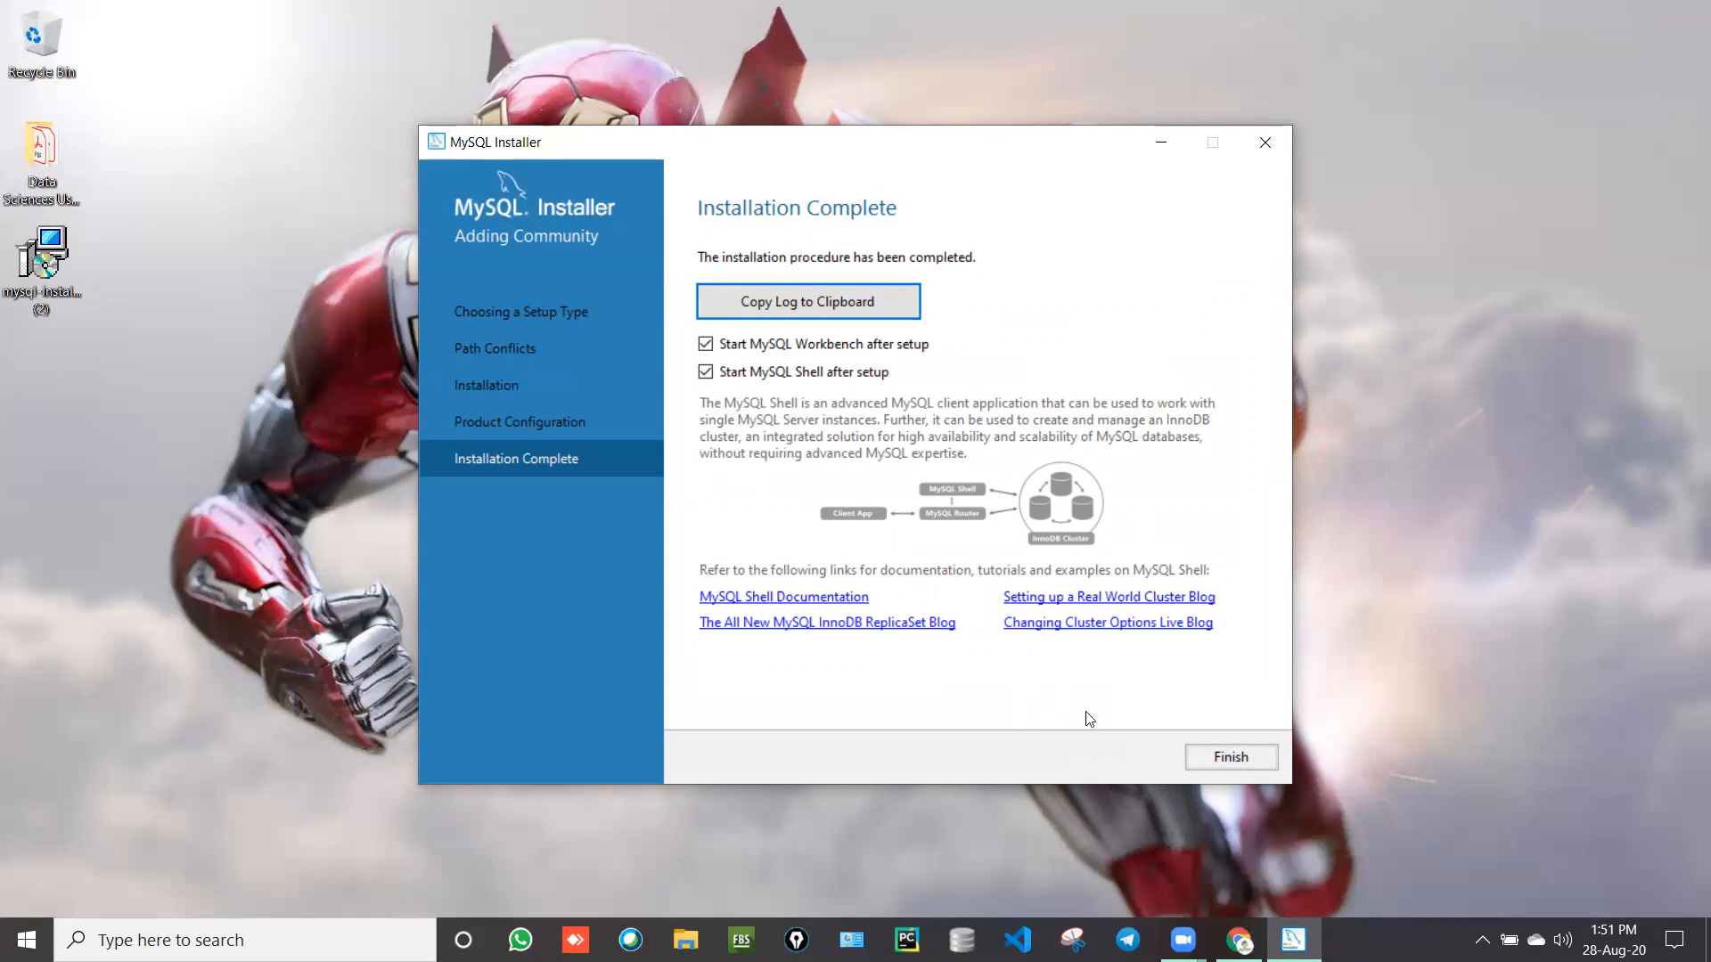
left_click(1206, 757)
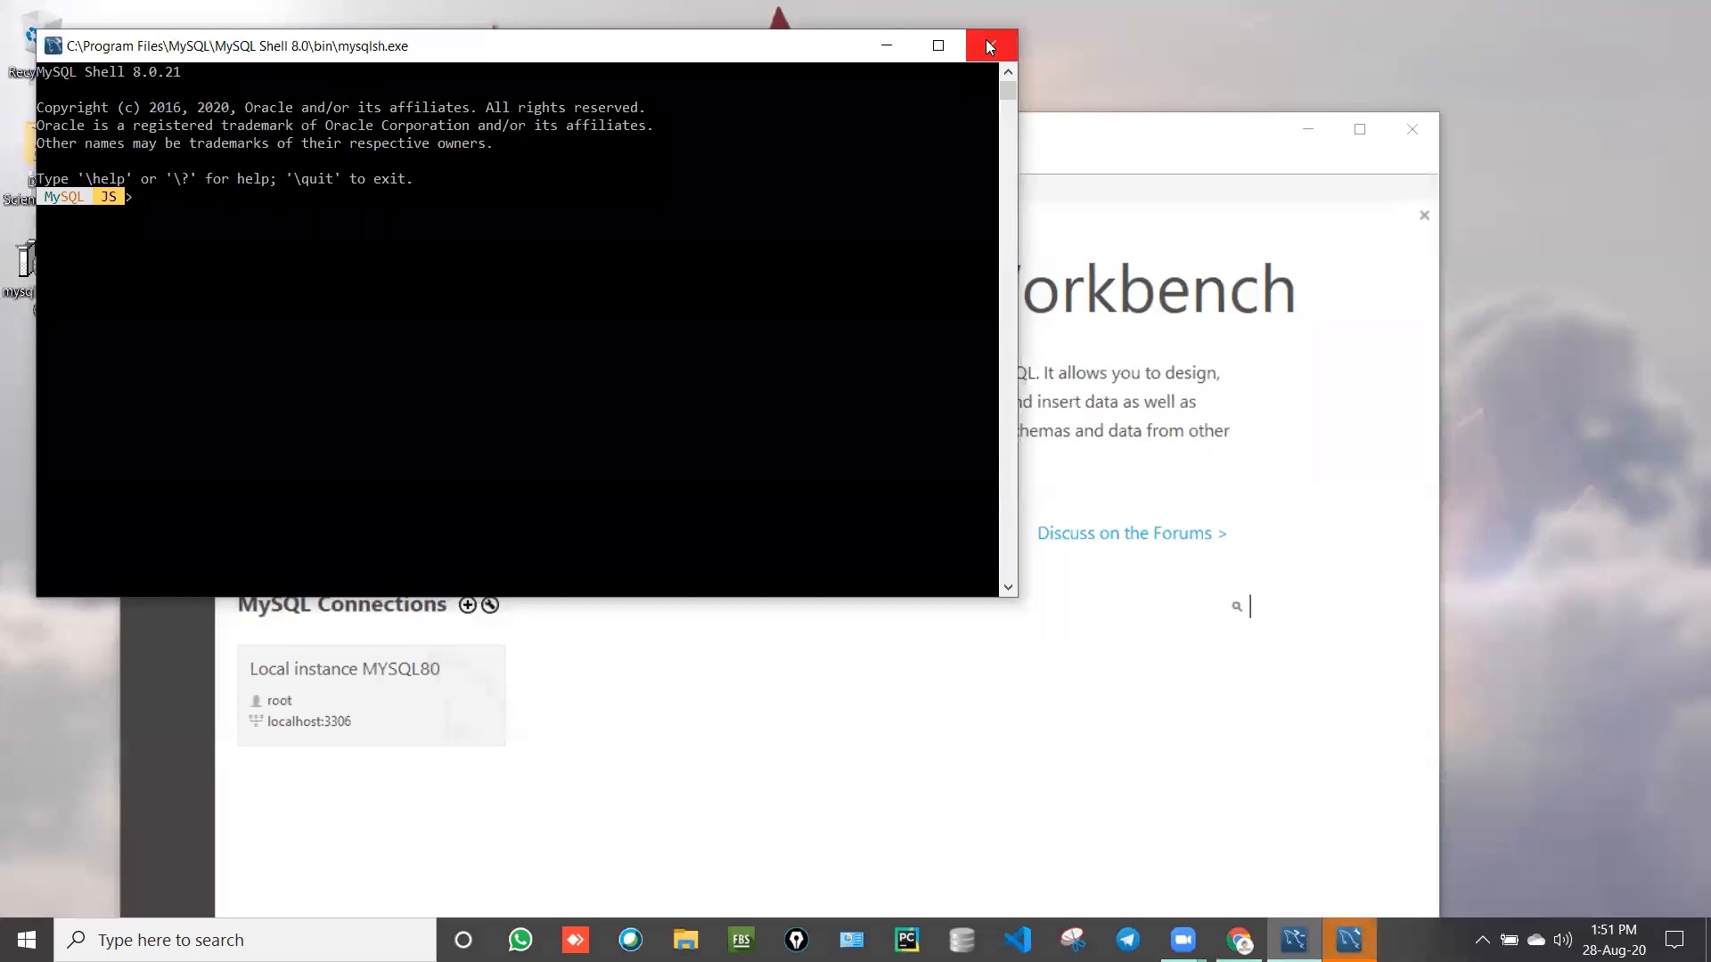
Step: Close the MySQL Shell console and maximize the MySQL Workbench window
left_click(987, 41)
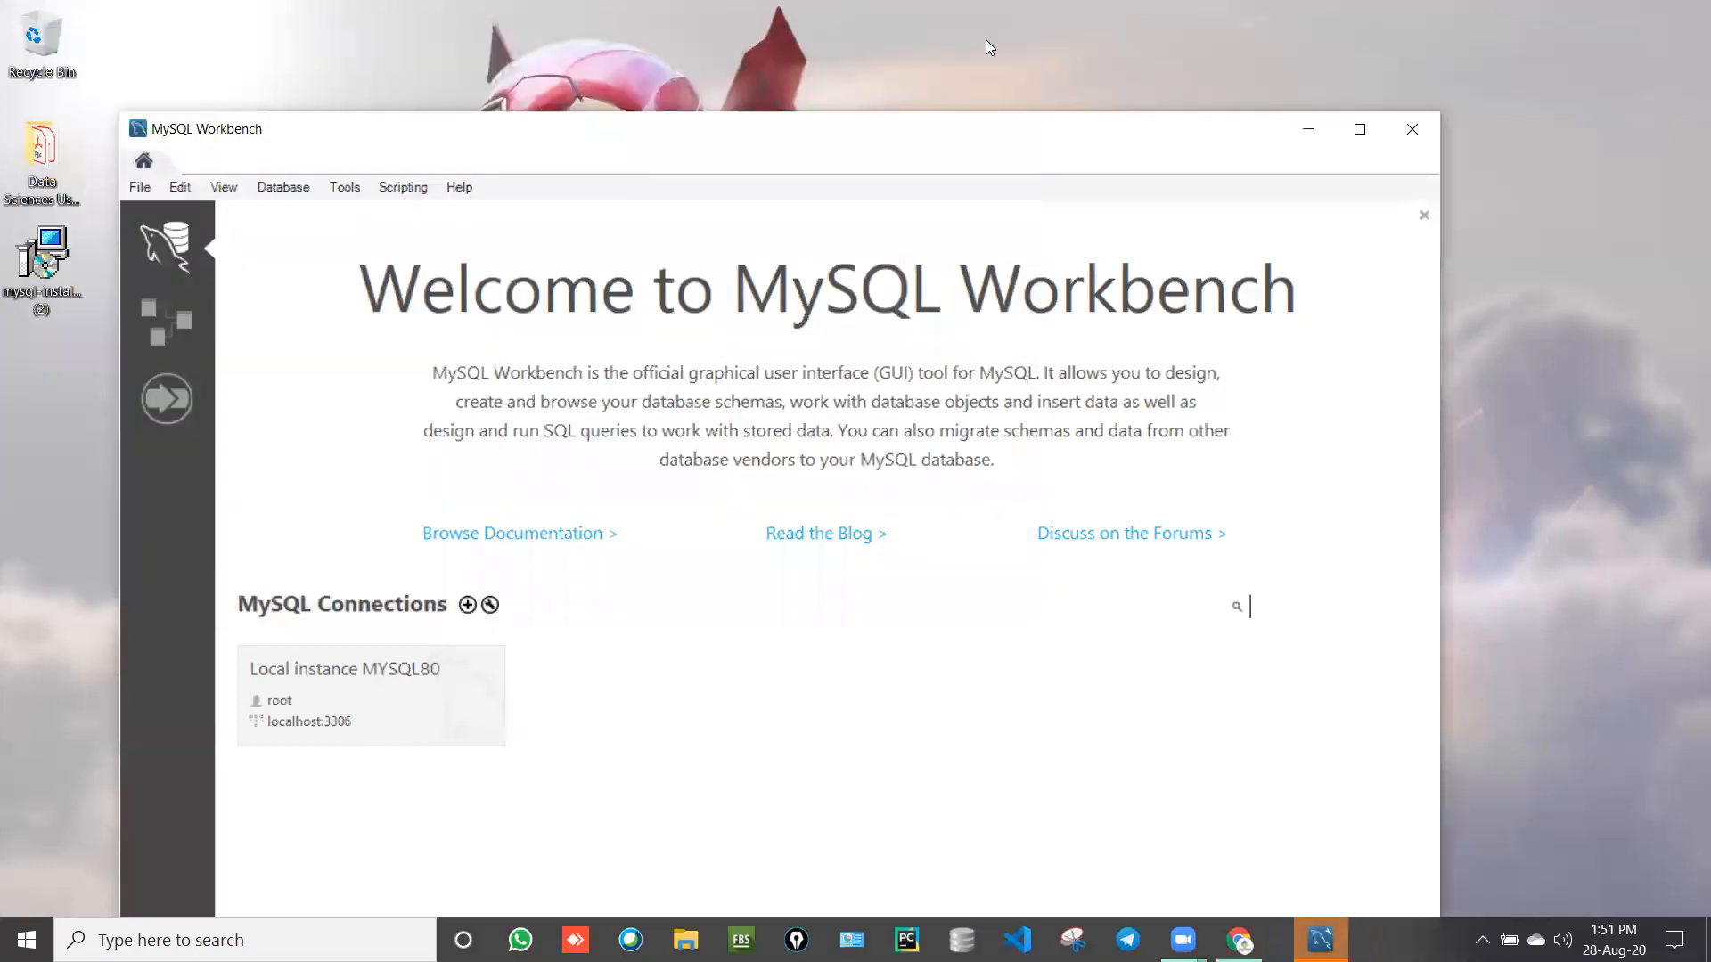
left_click(1360, 129)
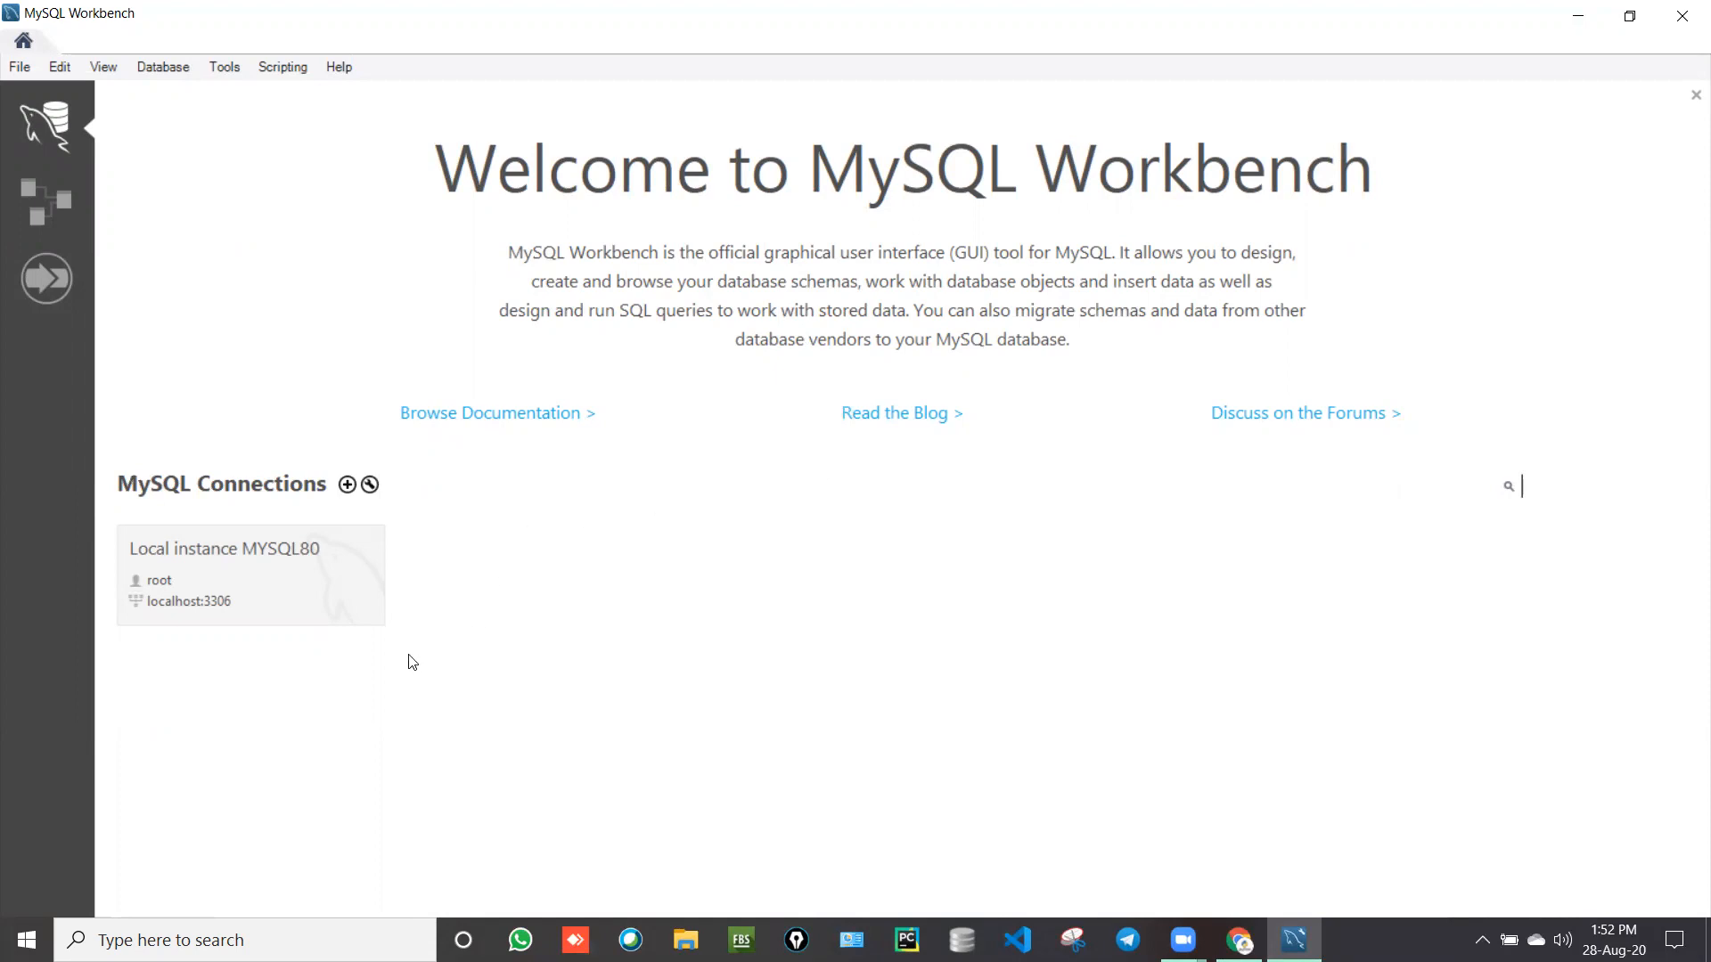
Step: Select the Local instance MYSQL80 connection tile for root at localhost:3306
left_click(253, 597)
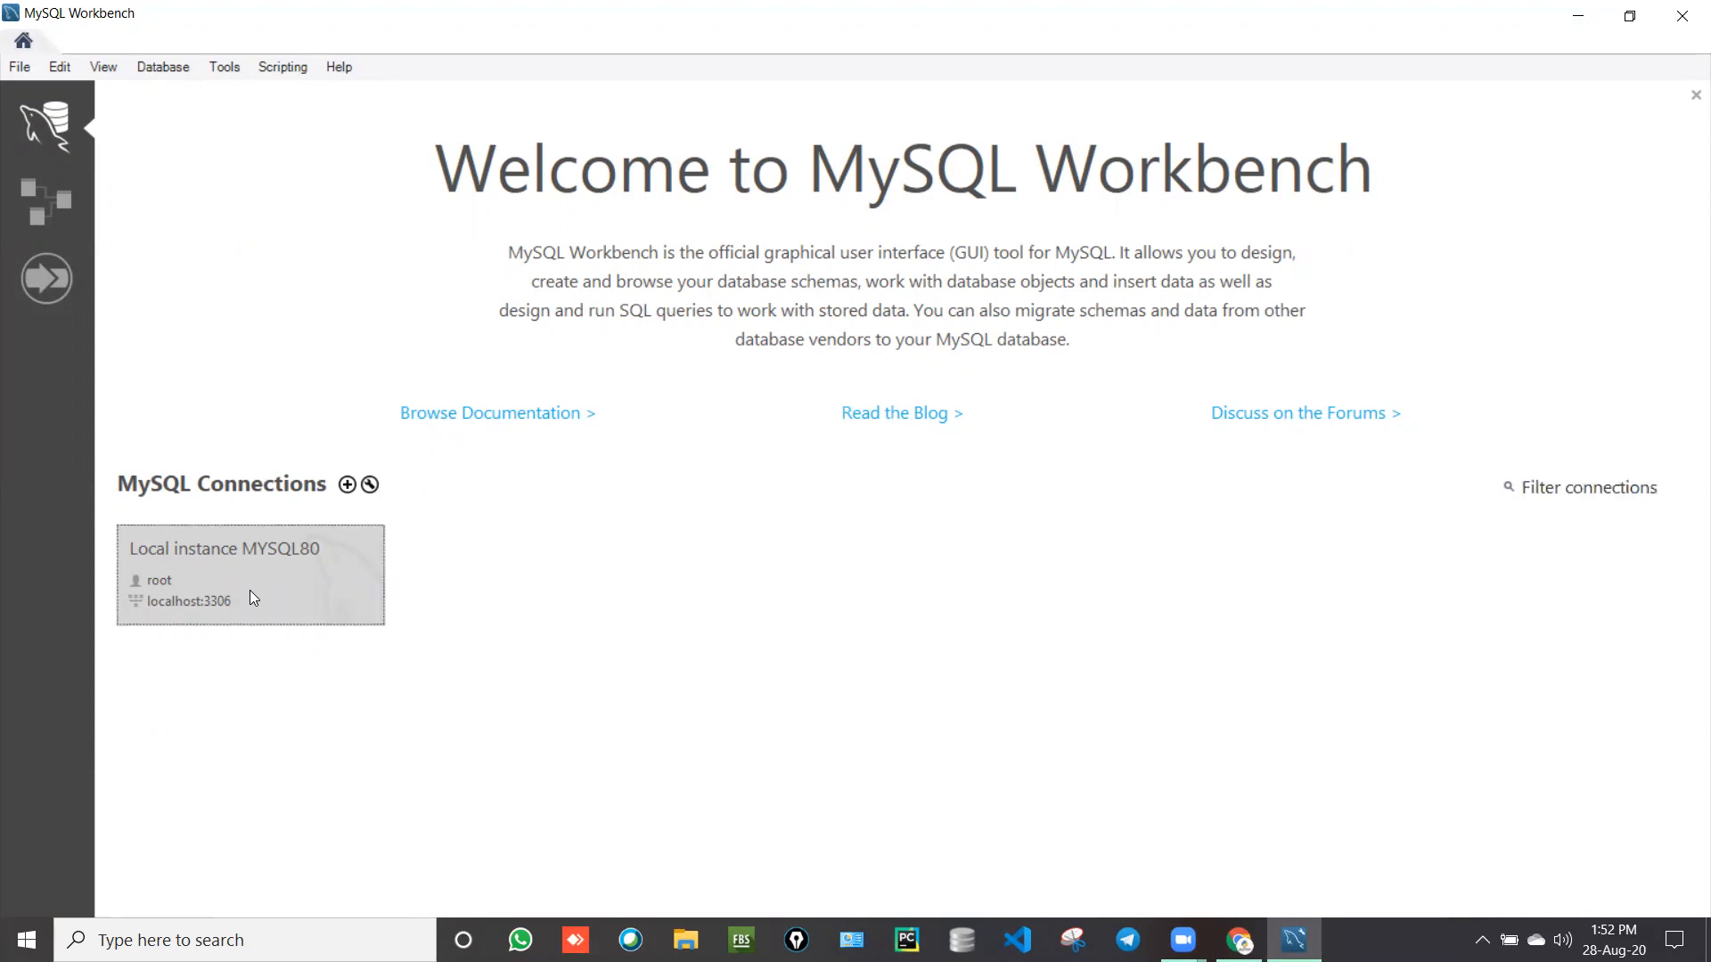